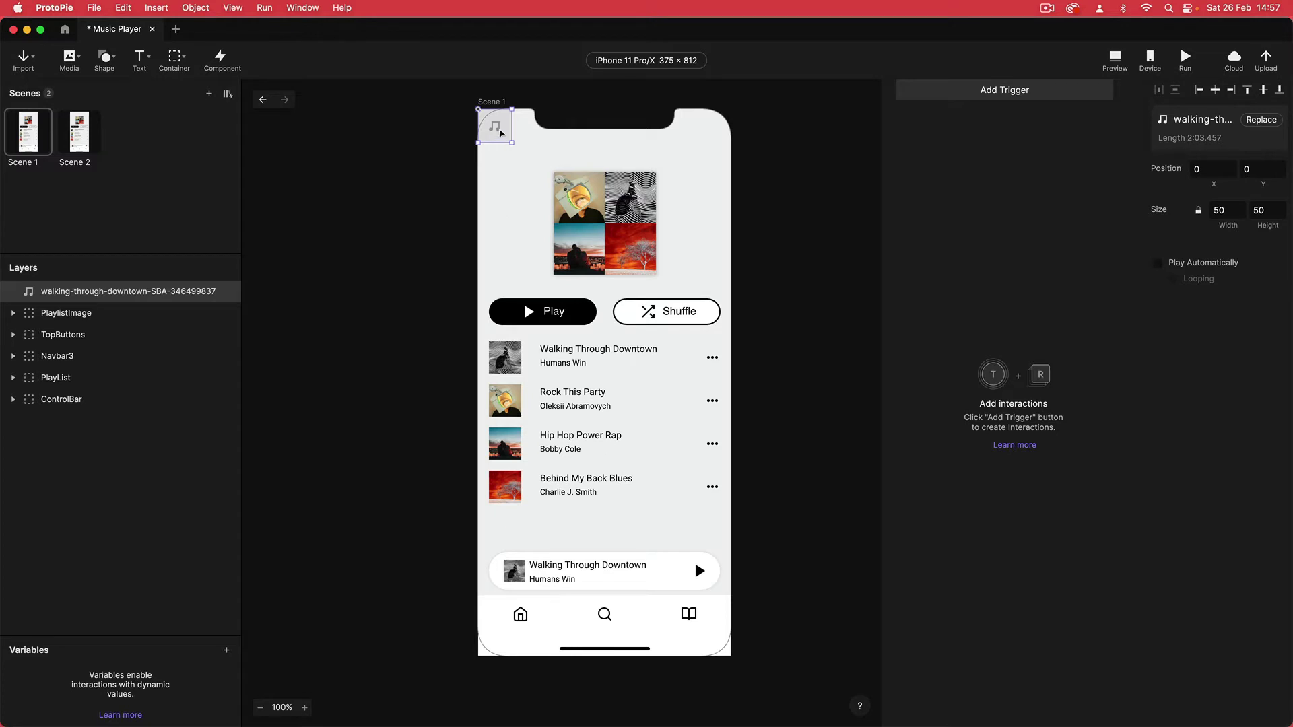
Step: Move the audio layer just off the phone frame's upper-left edge to -82,25 and lock it
left_click_drag(503, 133, 430, 170)
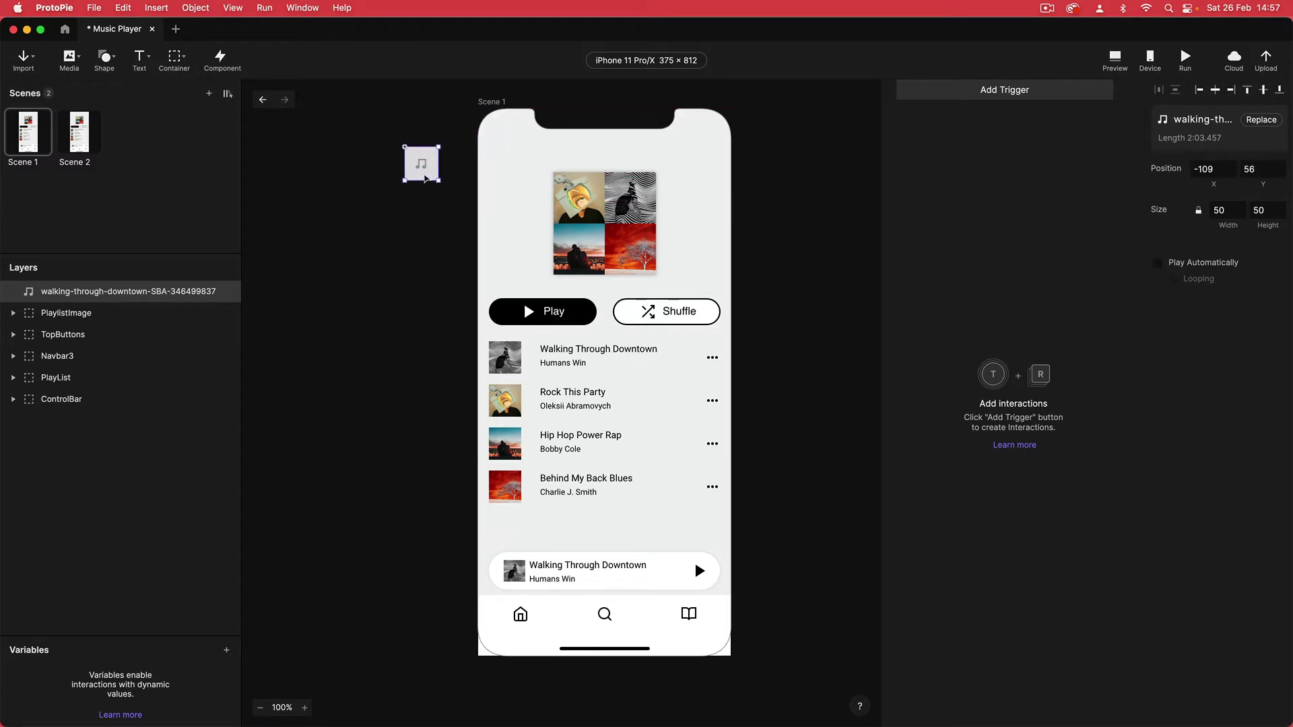
left_click_drag(425, 179, 442, 160)
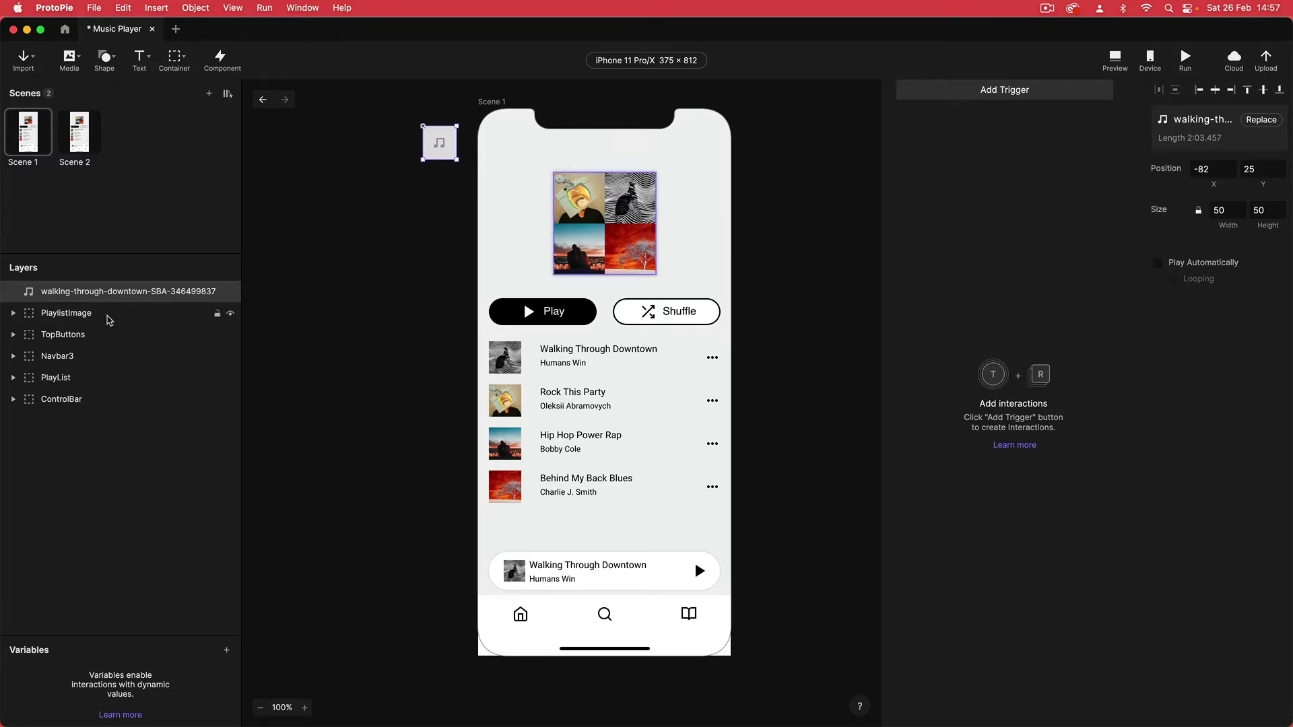
left_click(218, 293)
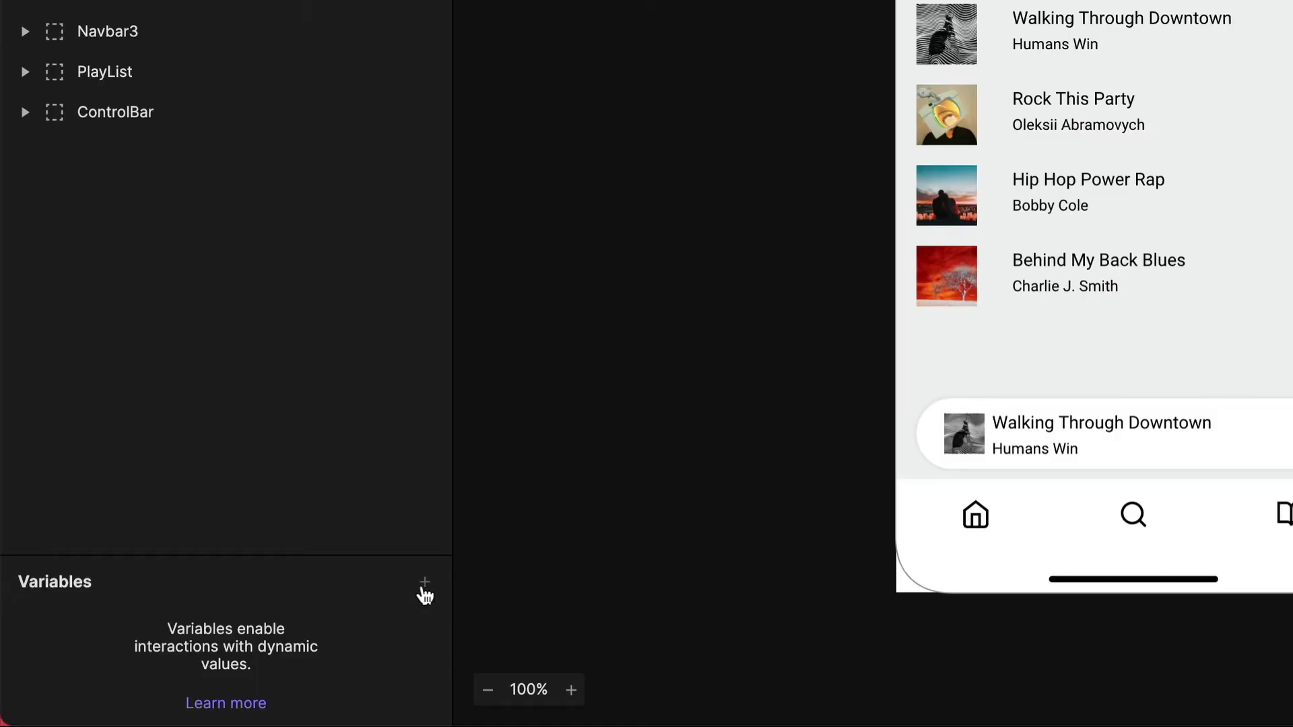
Step: Add a For This Scene variable and rename it from variable1 to startMusic
left_click(225, 653)
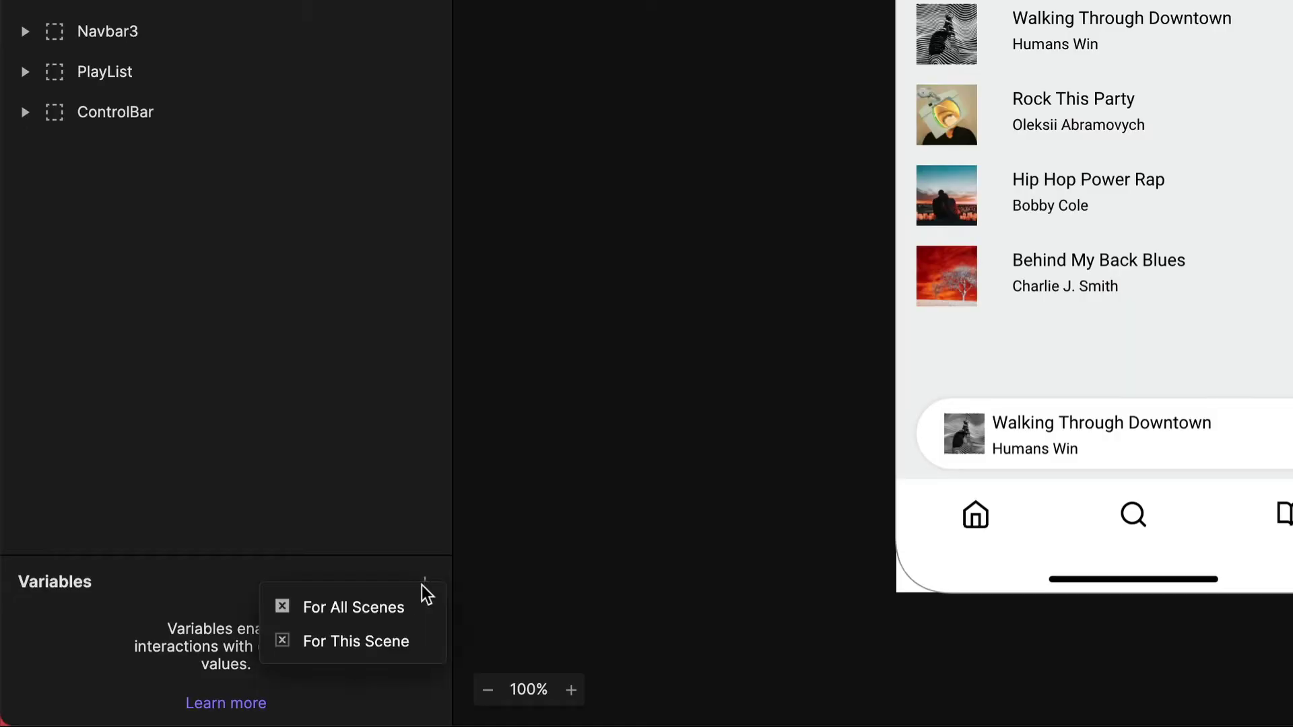
left_click(372, 644)
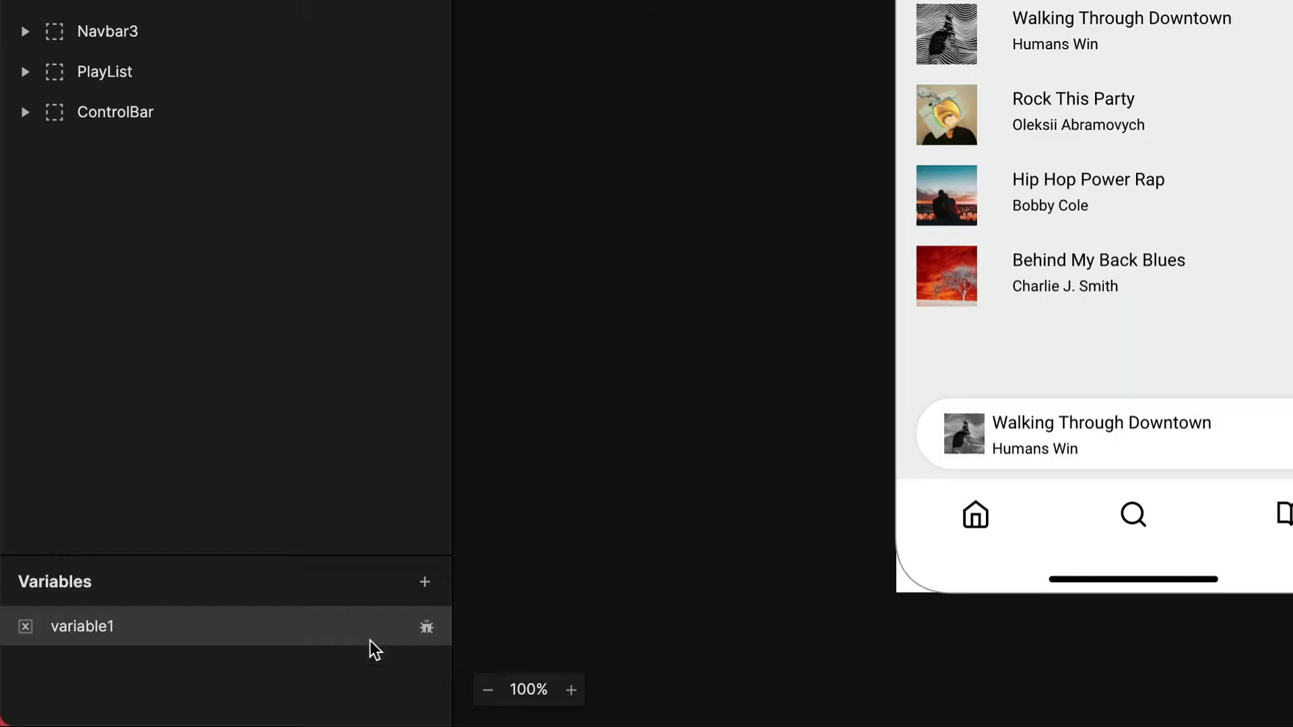
double_click(91, 628)
type("start")
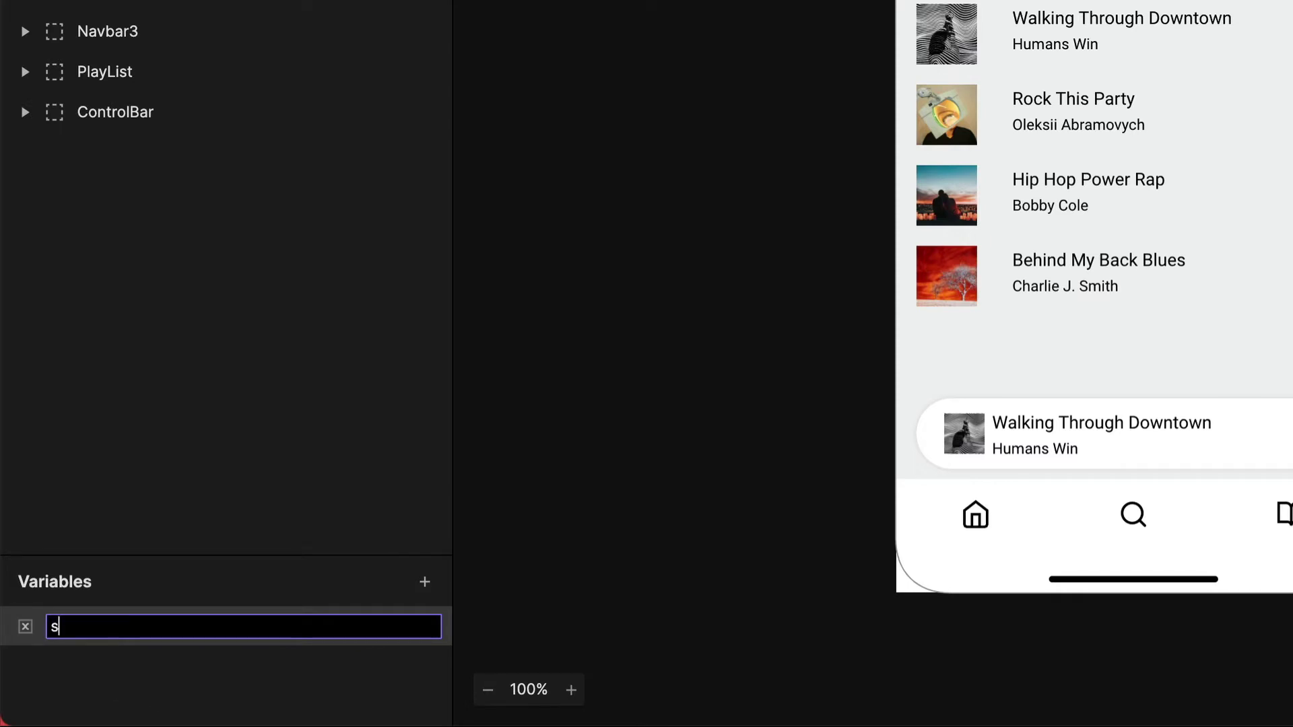
type("Music")
key("Return")
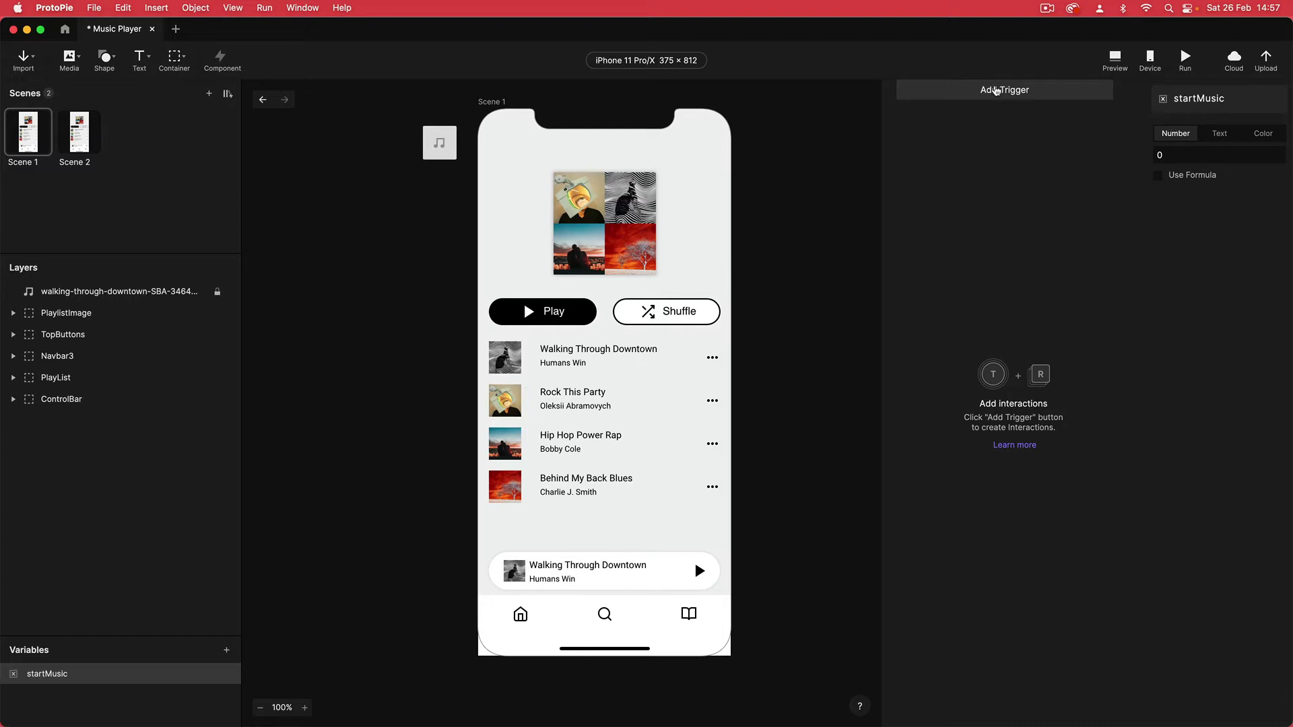
Step: Add a Detect trigger that watches the startMusic variable
left_click(997, 90)
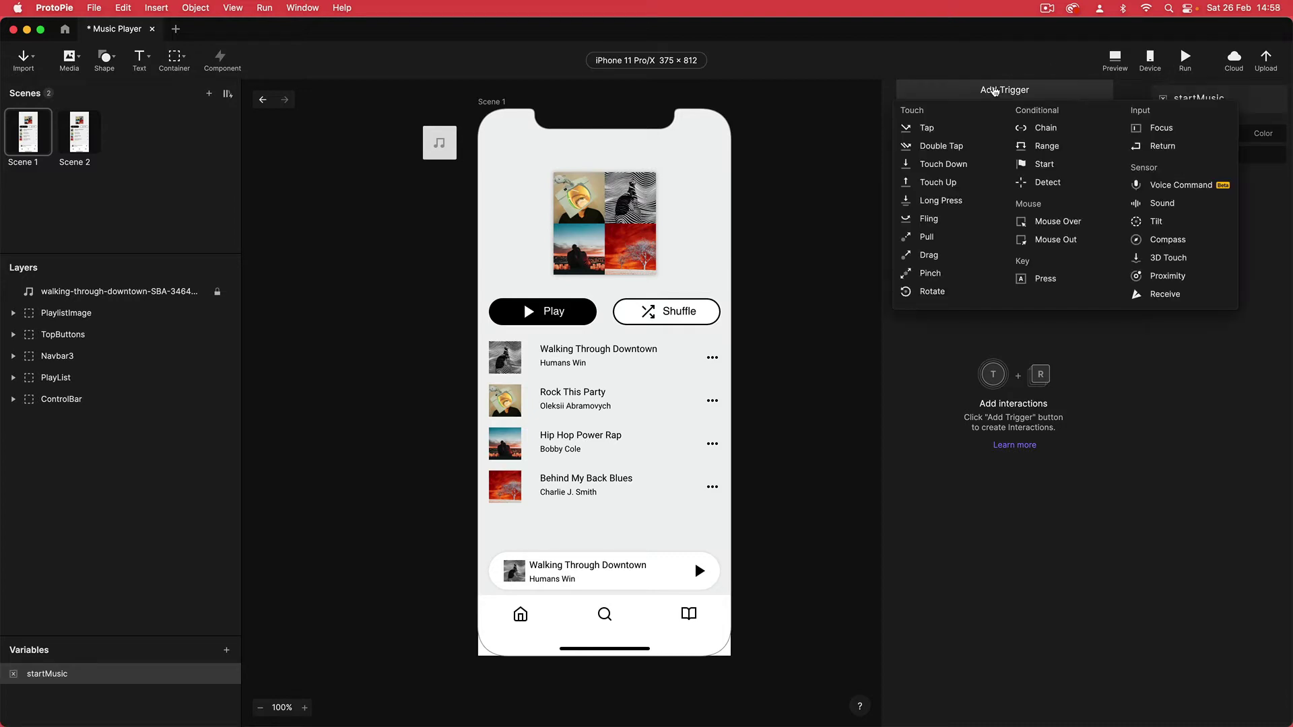
left_click(1027, 182)
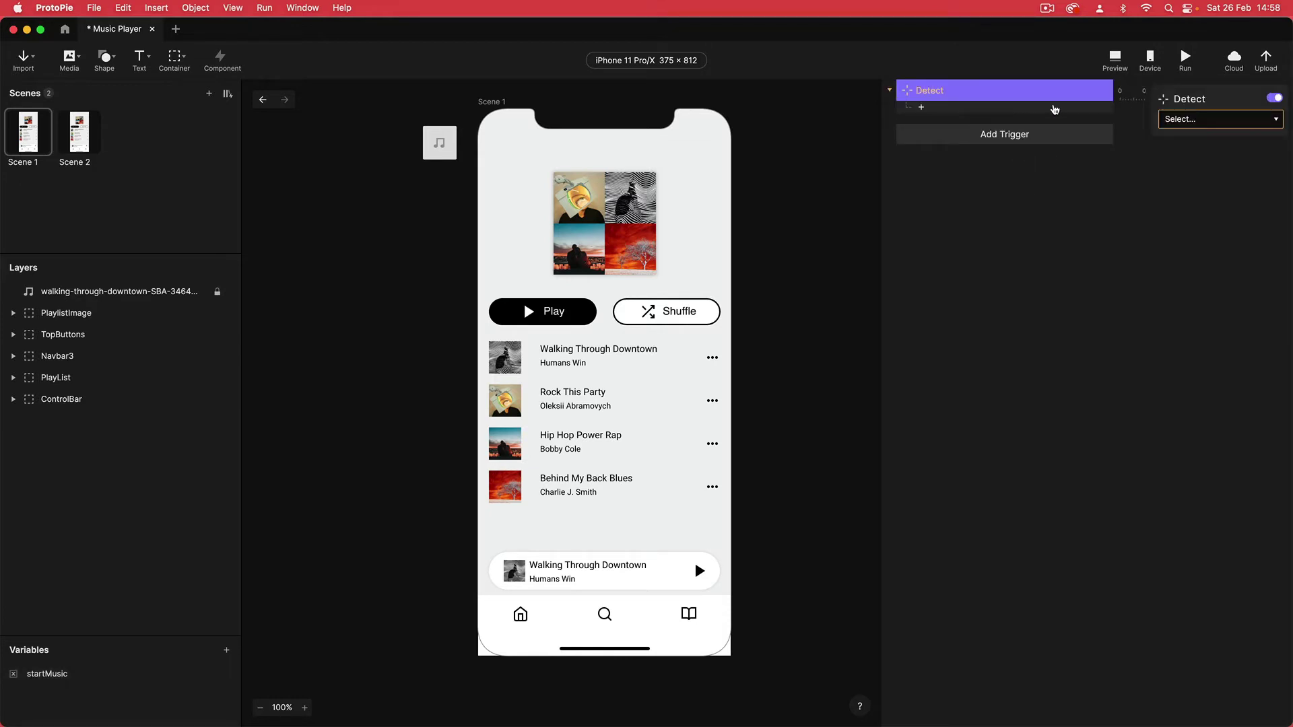
left_click(1198, 119)
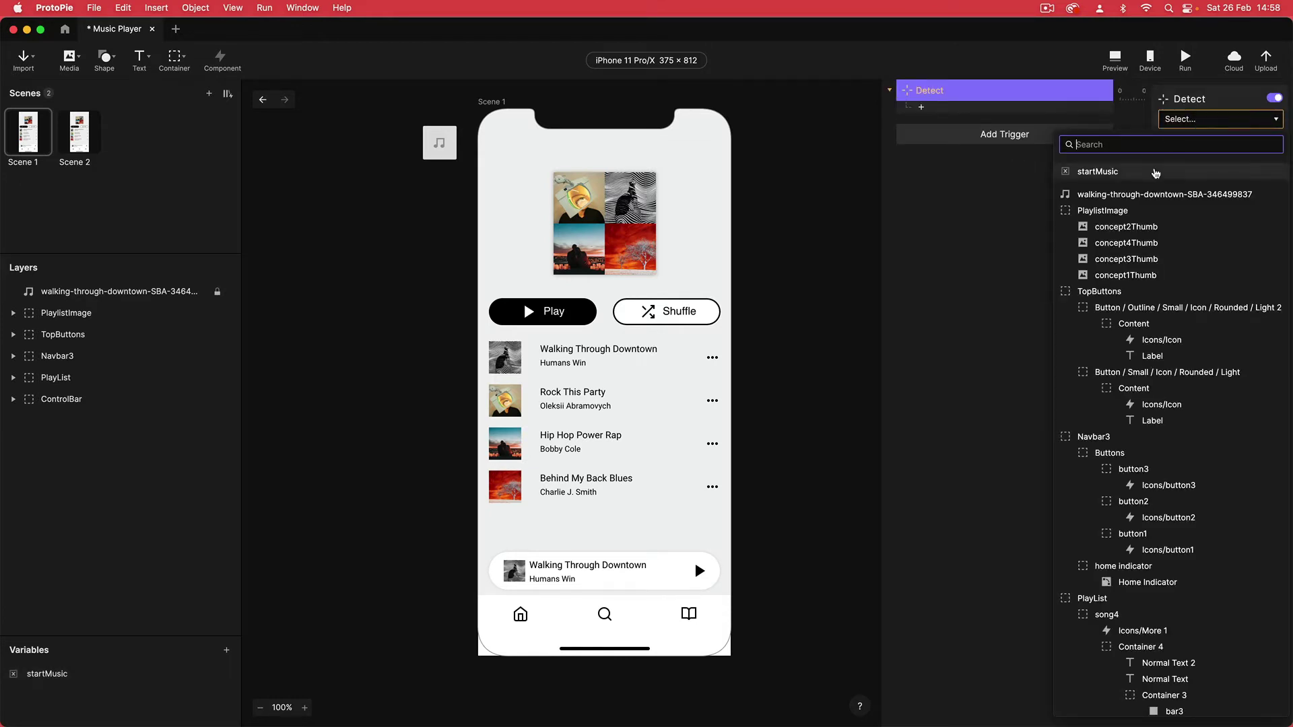
left_click(1156, 172)
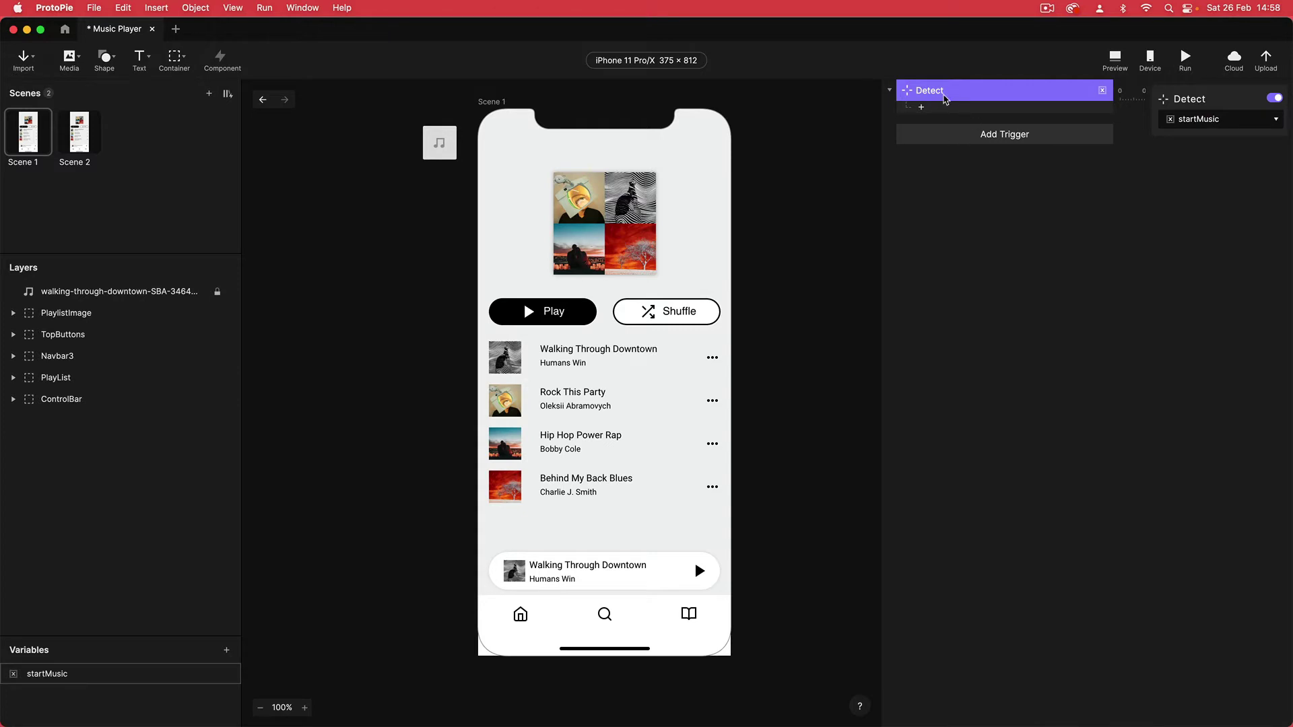
Step: Add a Condition response named Play that checks startMusic equals 1
left_click(947, 107)
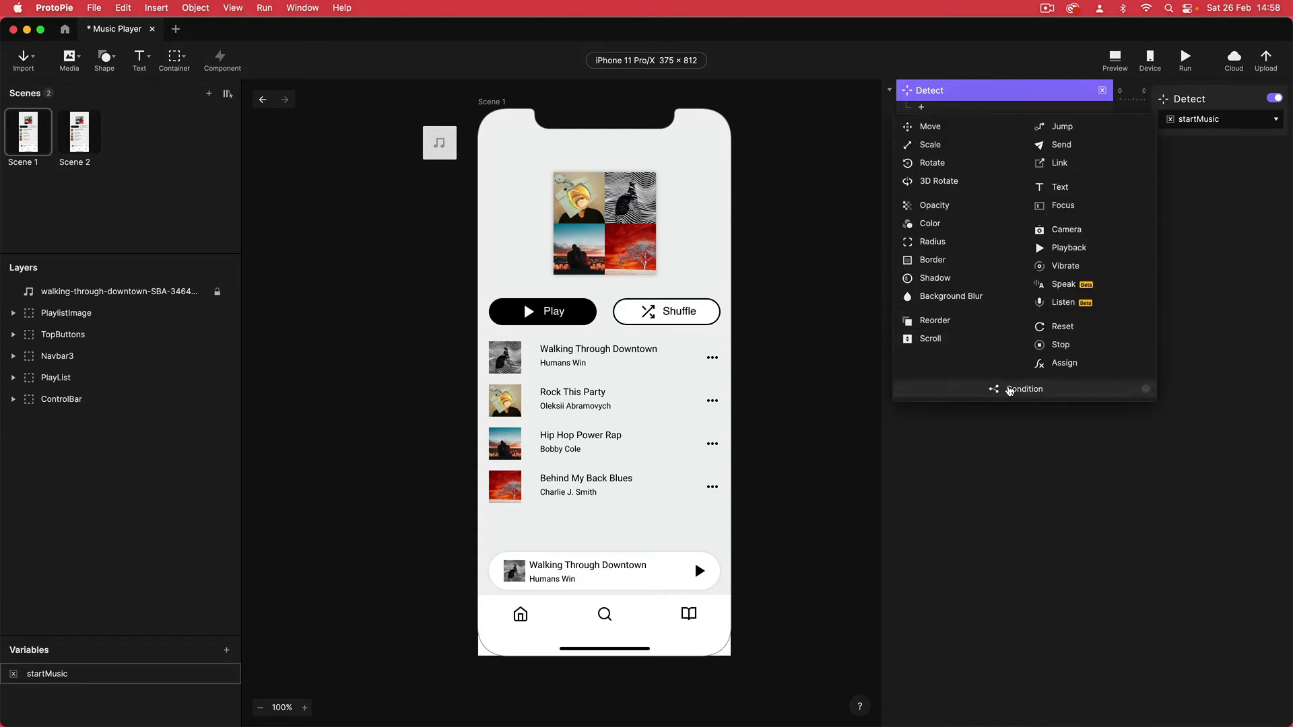
left_click(1010, 391)
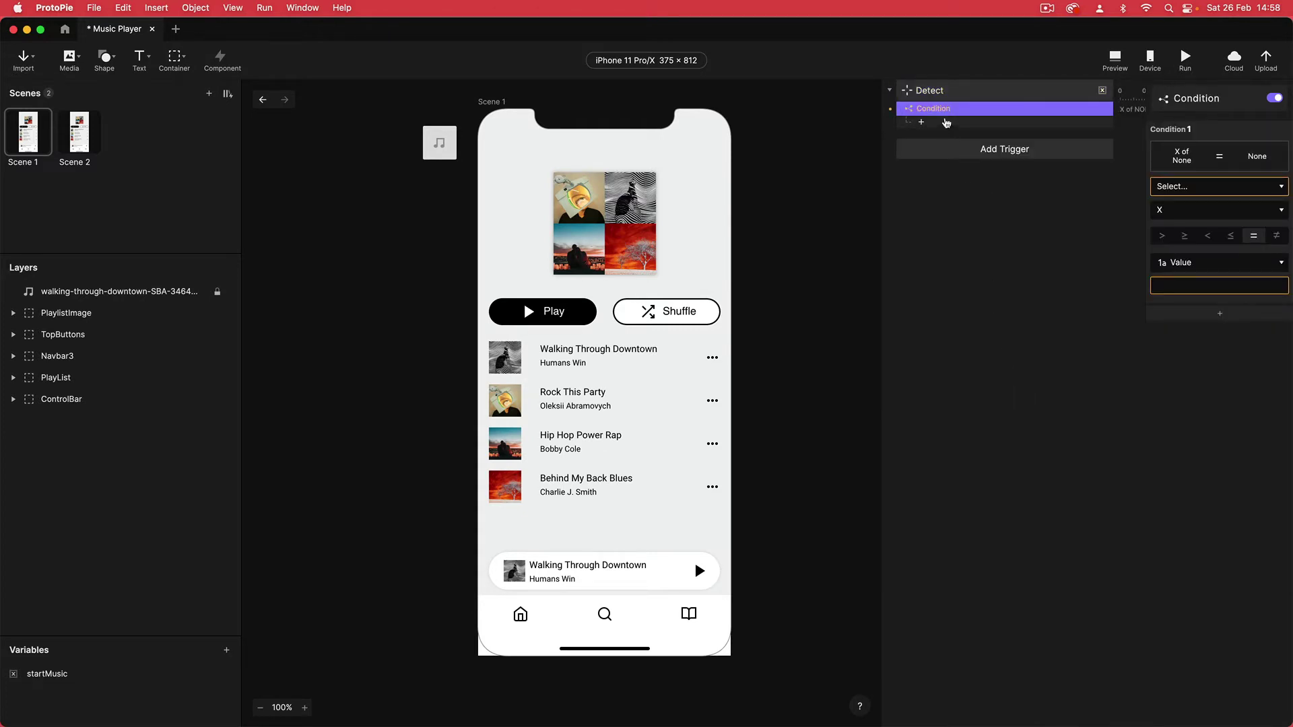
double_click(941, 108)
type("Play")
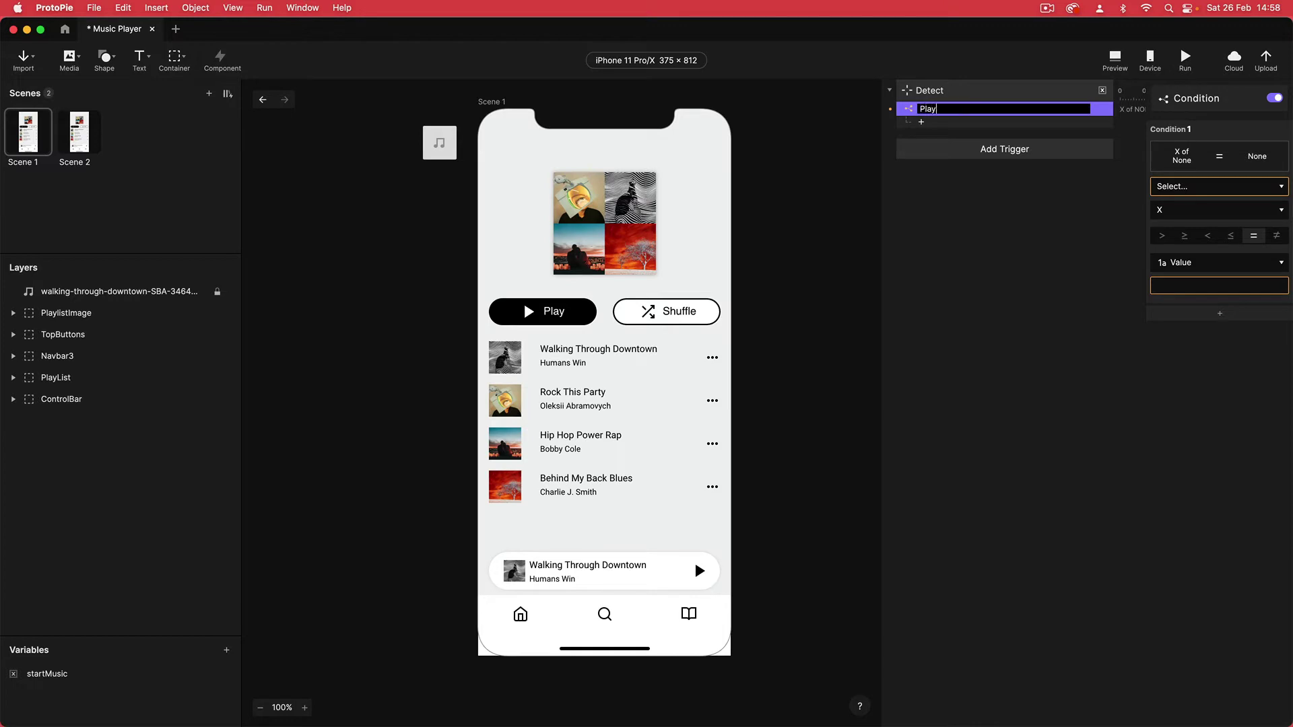
key("Return")
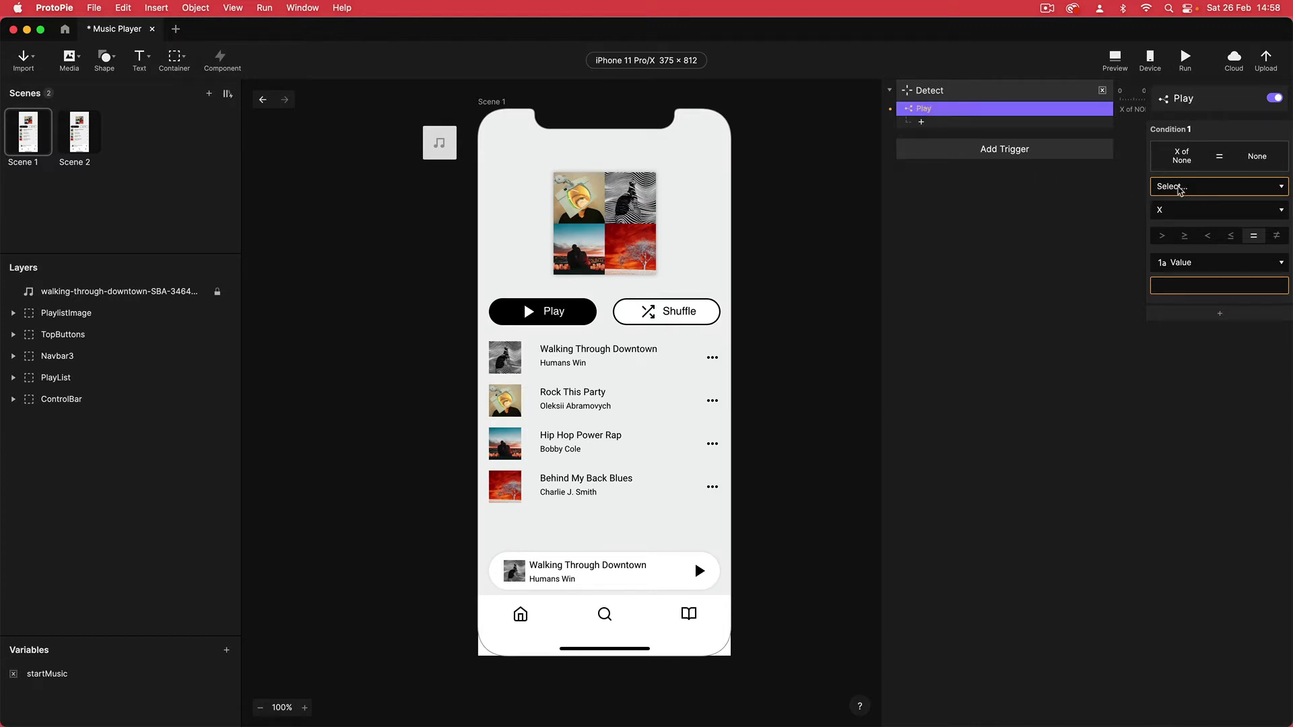
left_click(1180, 189)
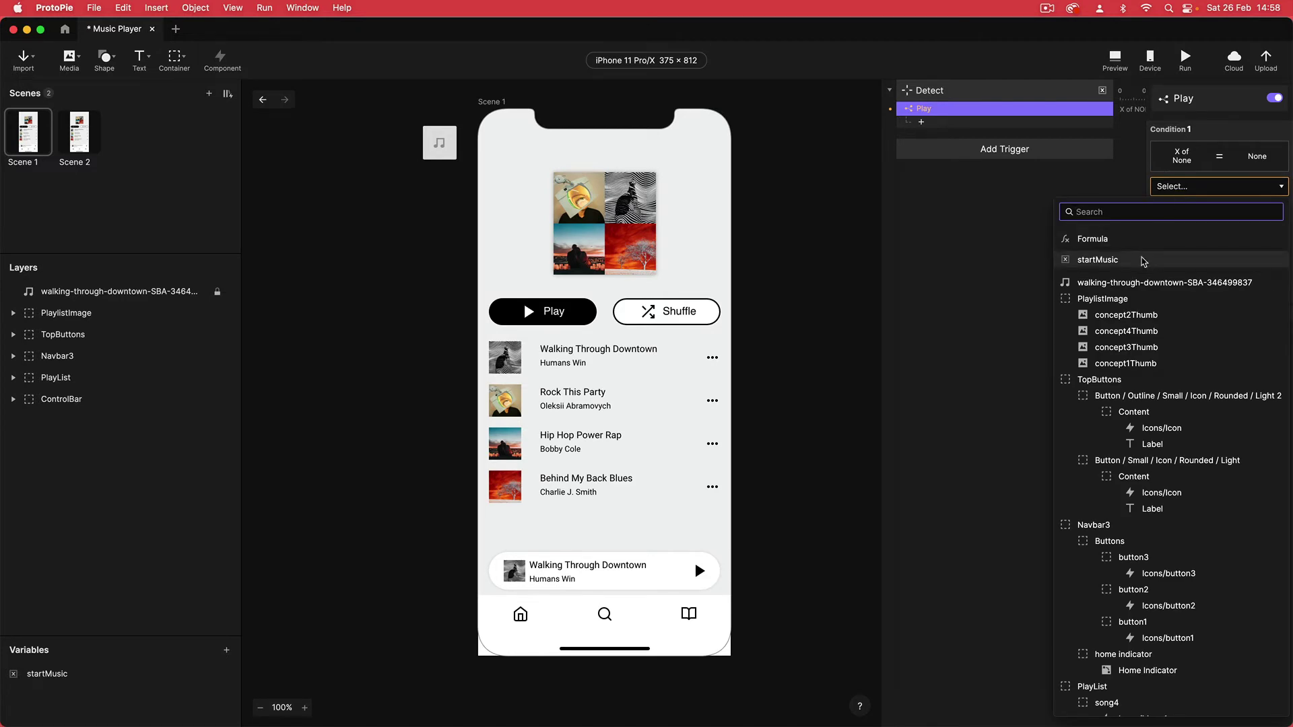
left_click(1143, 260)
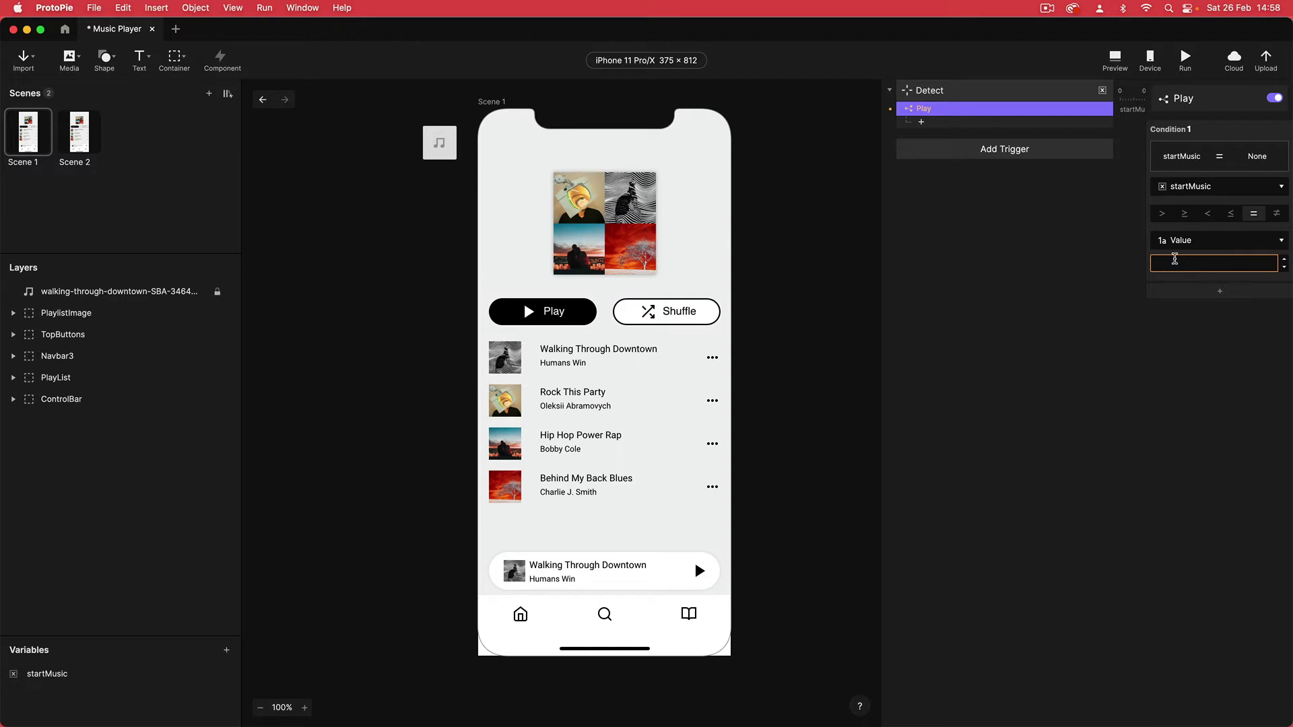
left_click(1178, 263)
type("1")
key("Return")
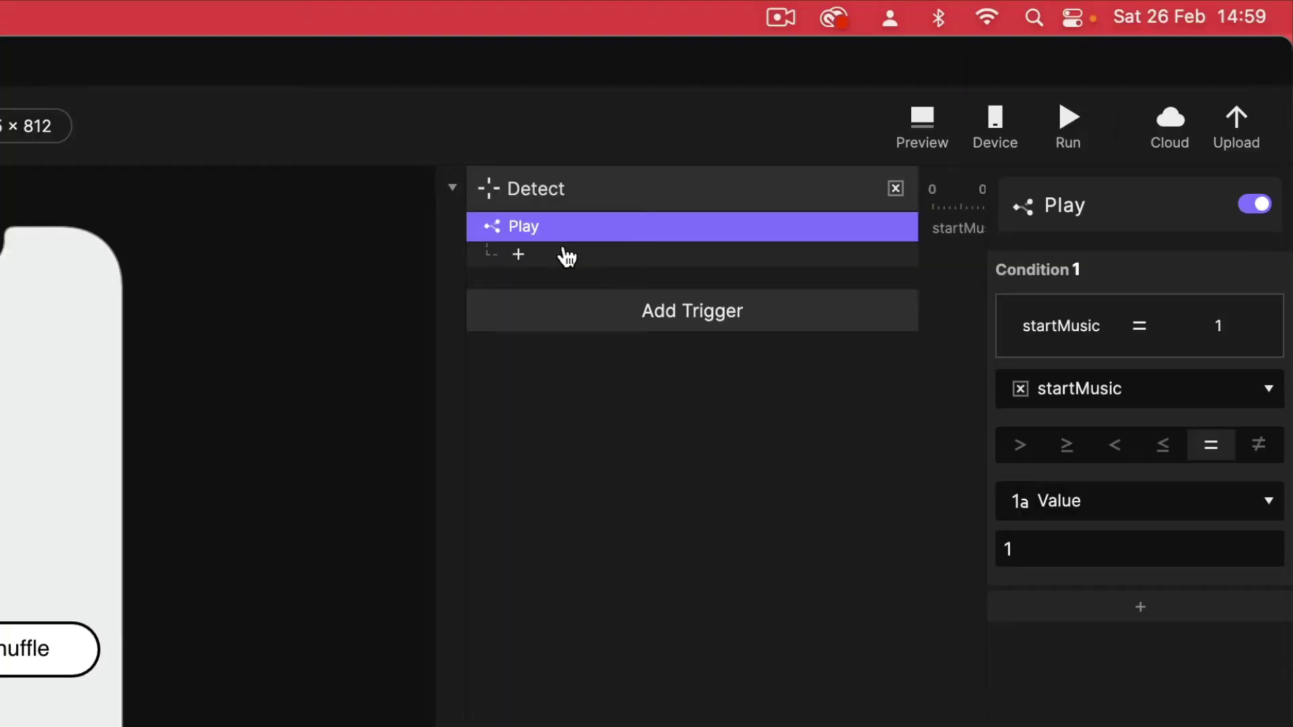
Step: Add a Playback response under Play that plays the walking-through-downtown audio track
left_click(566, 256)
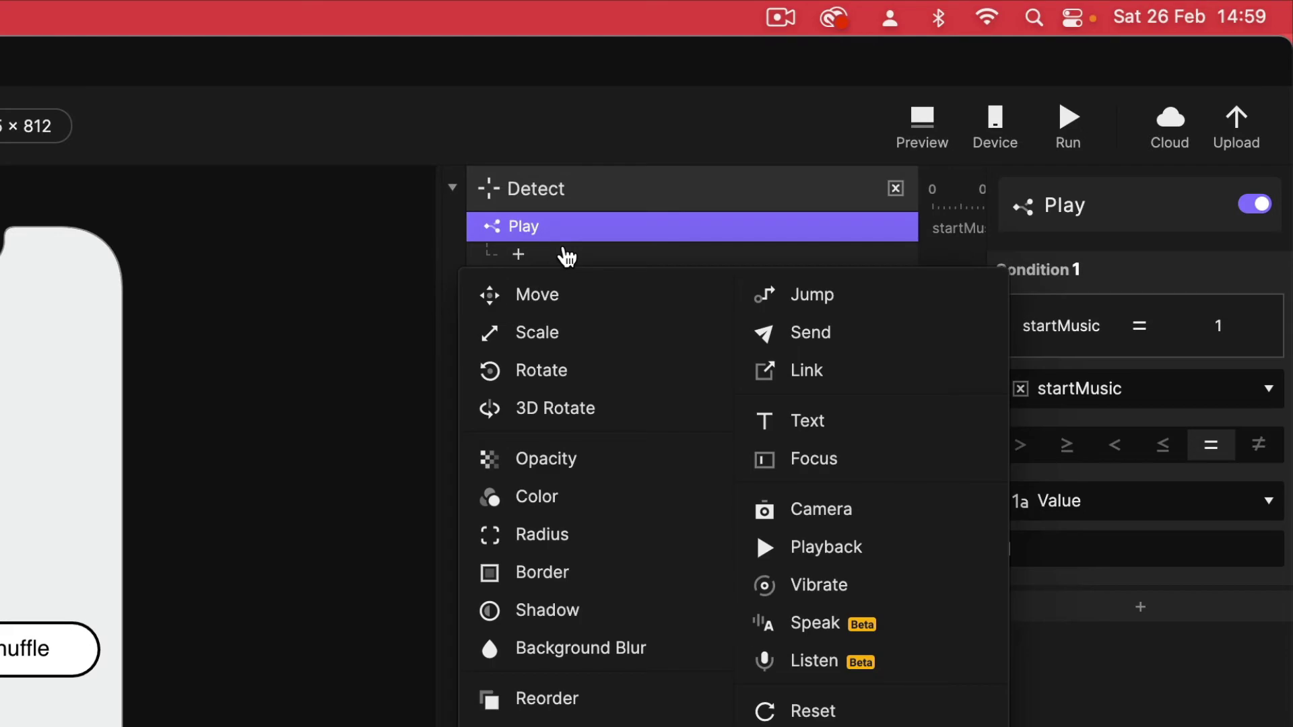
left_click(826, 549)
left_click(1088, 251)
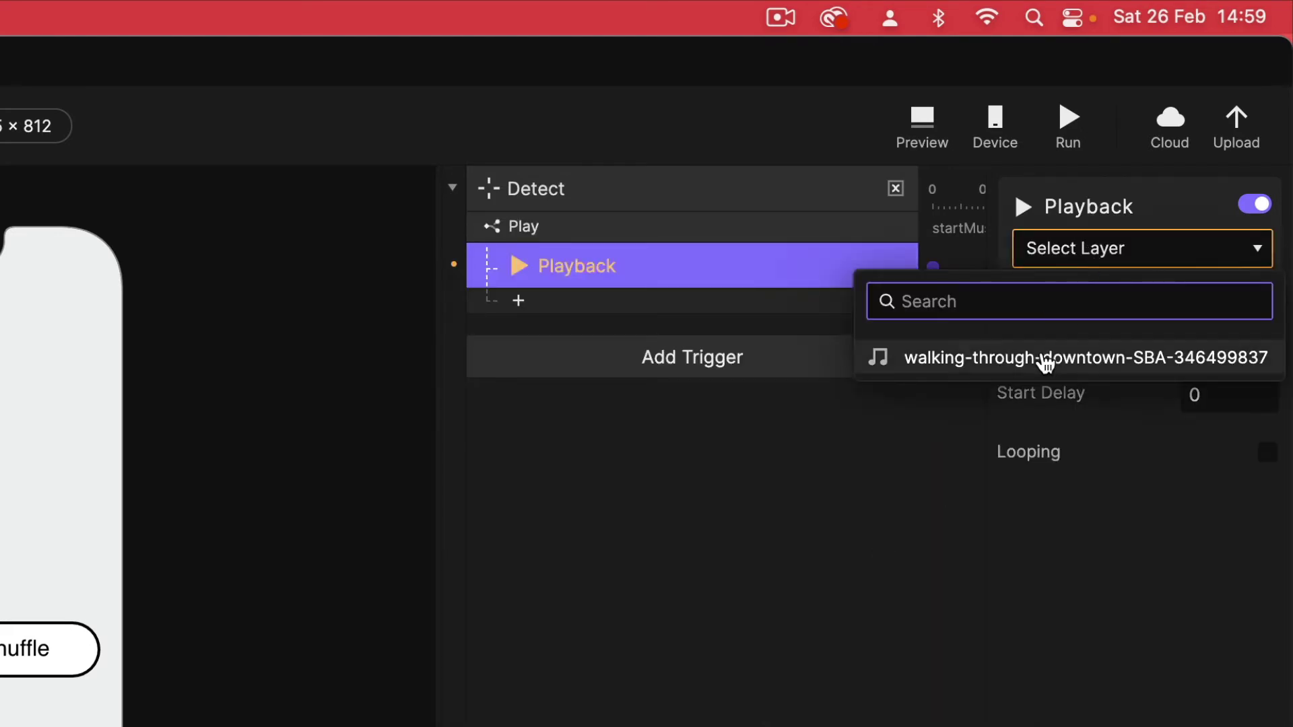
left_click(1047, 360)
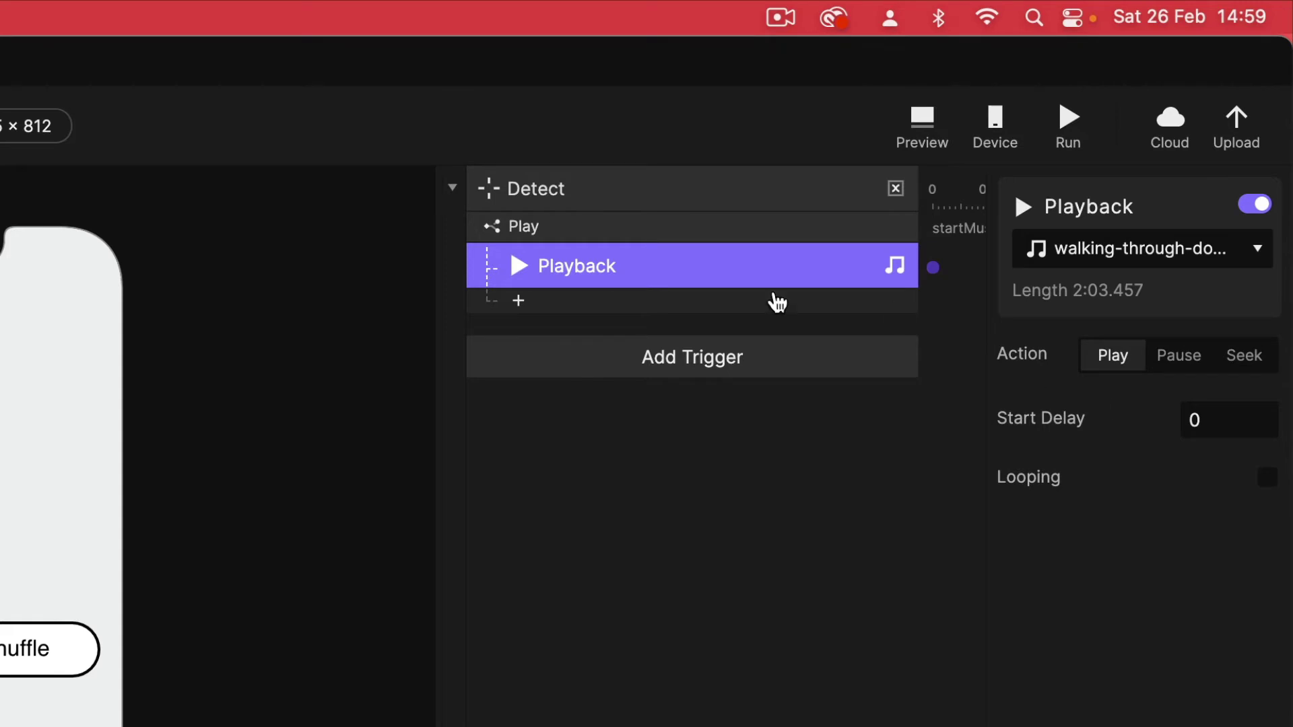
Step: Add an Opacity response under Play raising the 1 soundbars group to 100
left_click(584, 304)
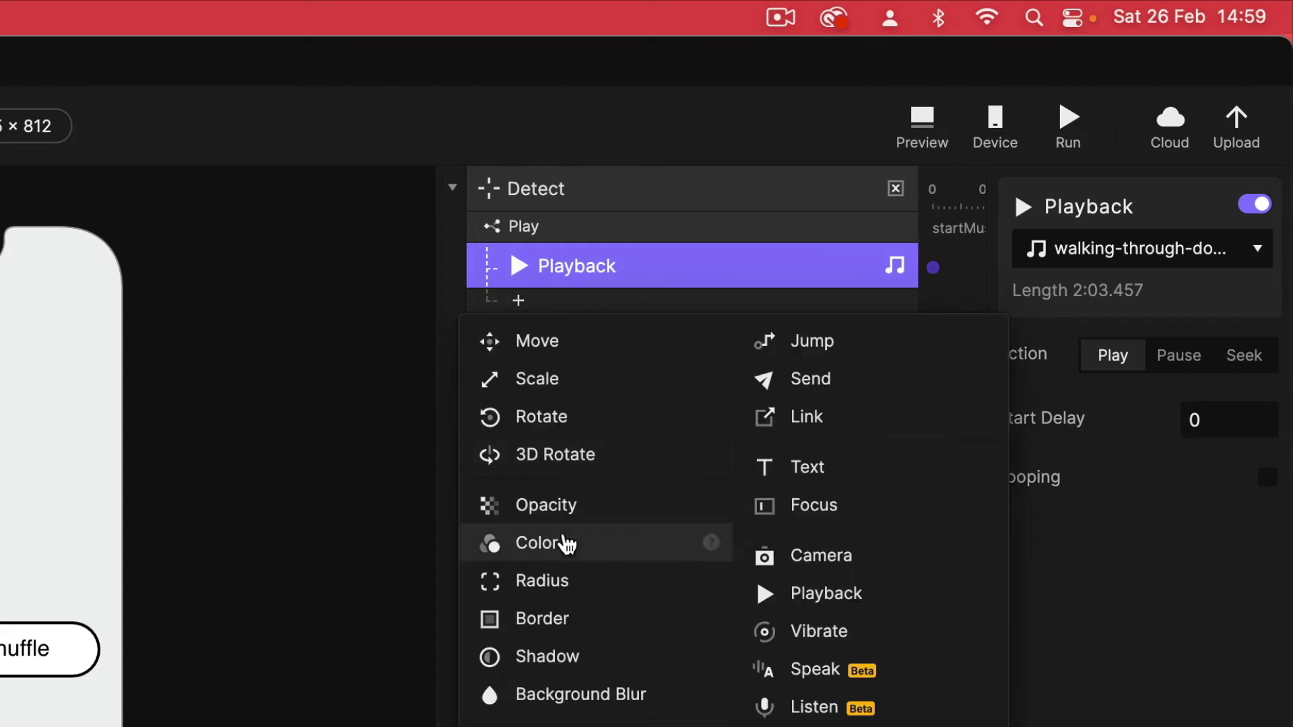
left_click(560, 511)
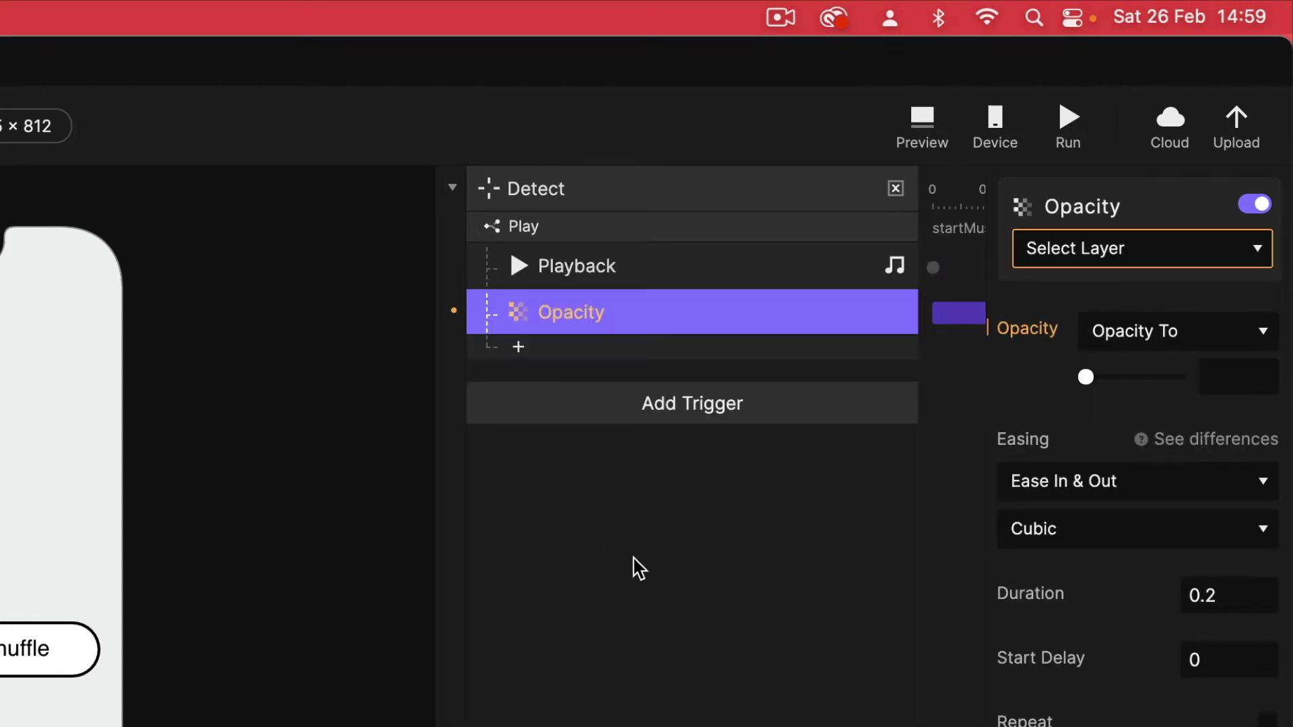
left_click(1115, 249)
type("so")
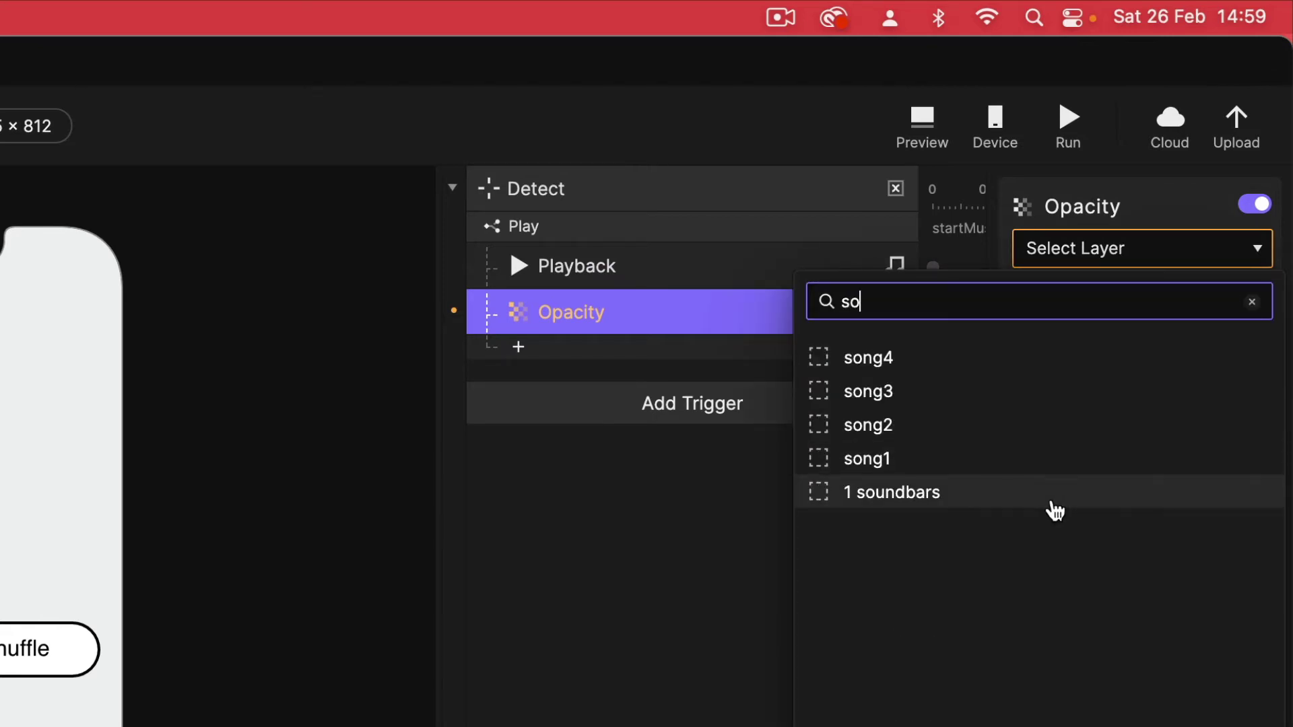
left_click(924, 499)
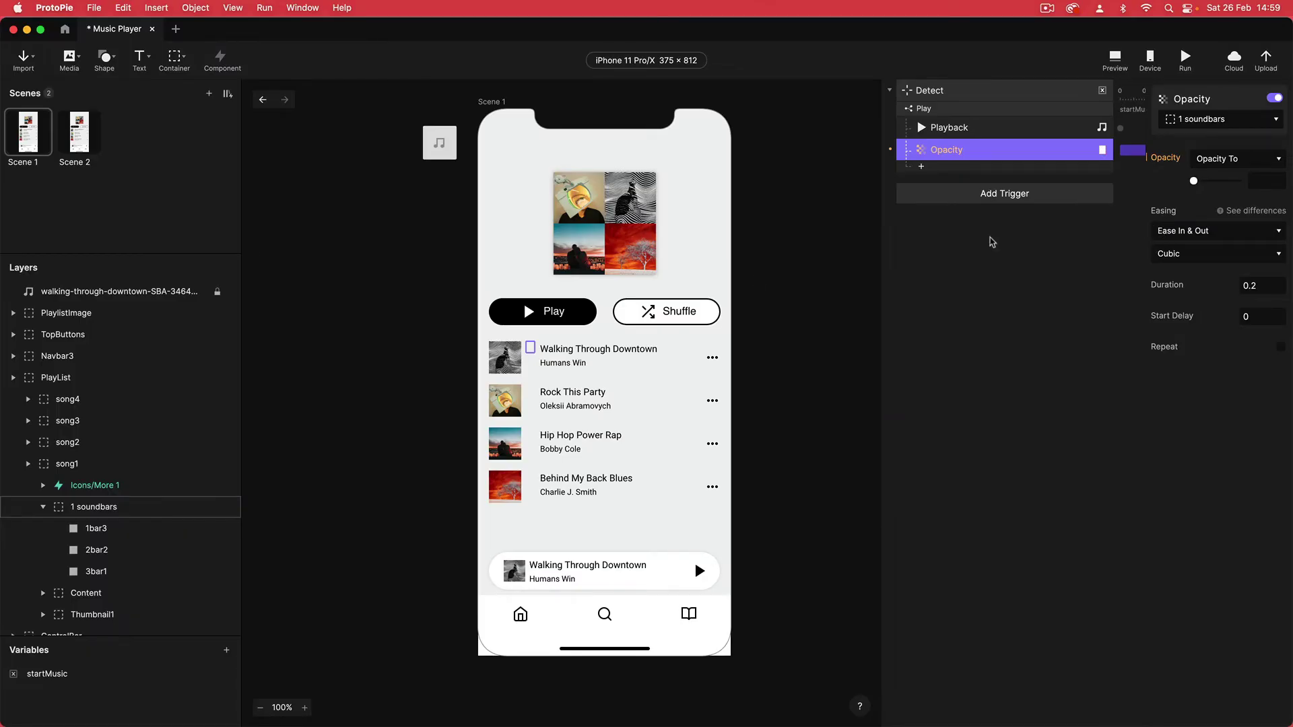
left_click(84, 515)
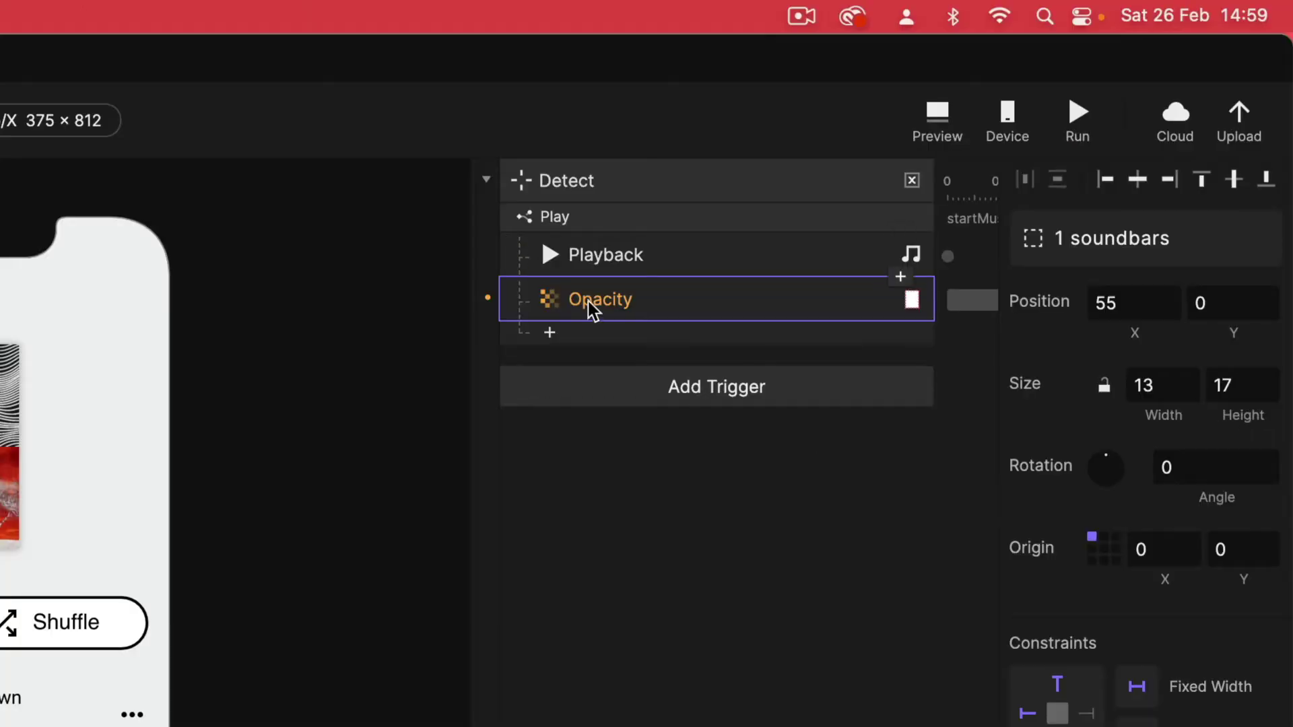
left_click(943, 149)
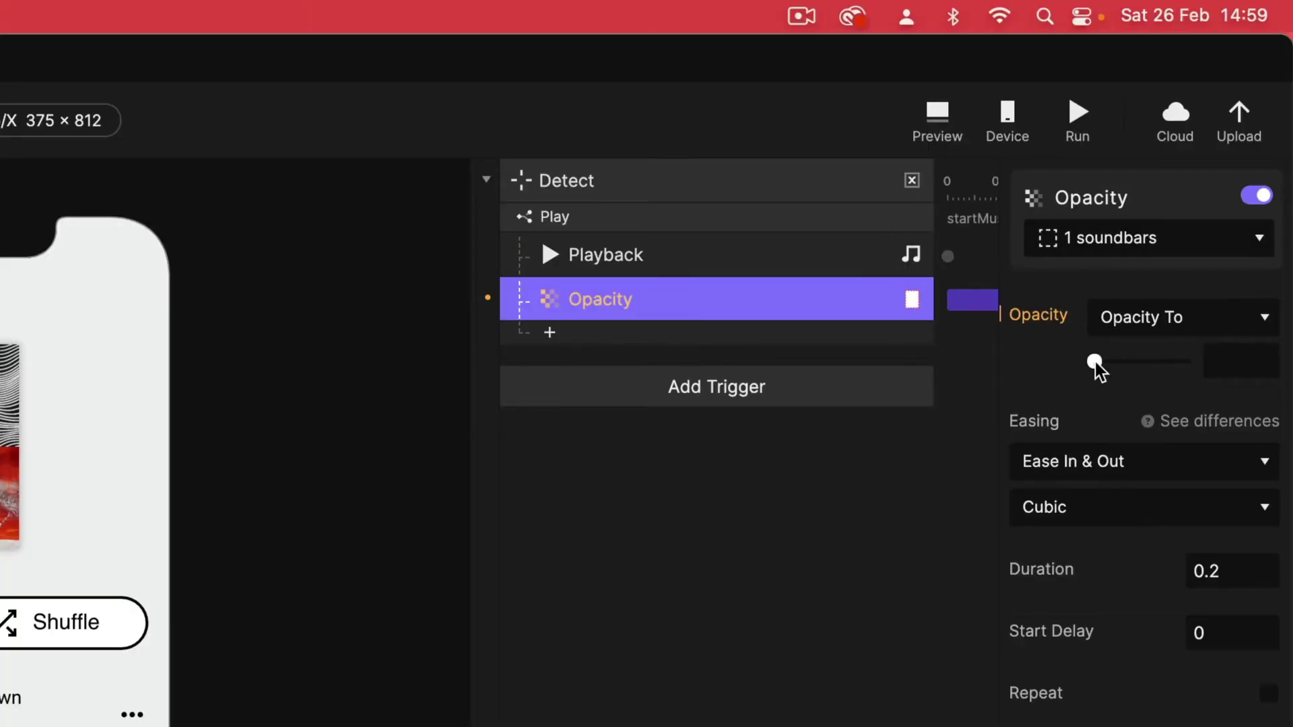
left_click_drag(1096, 361, 1247, 376)
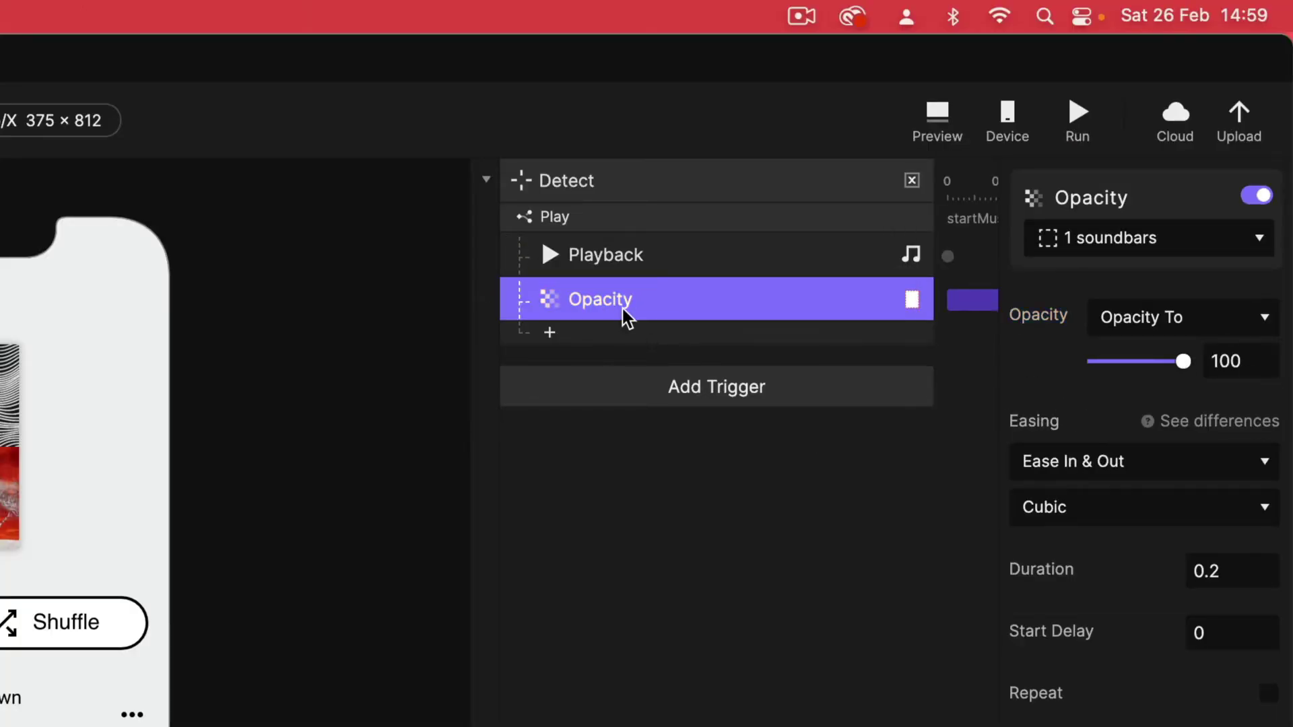
left_click(576, 342)
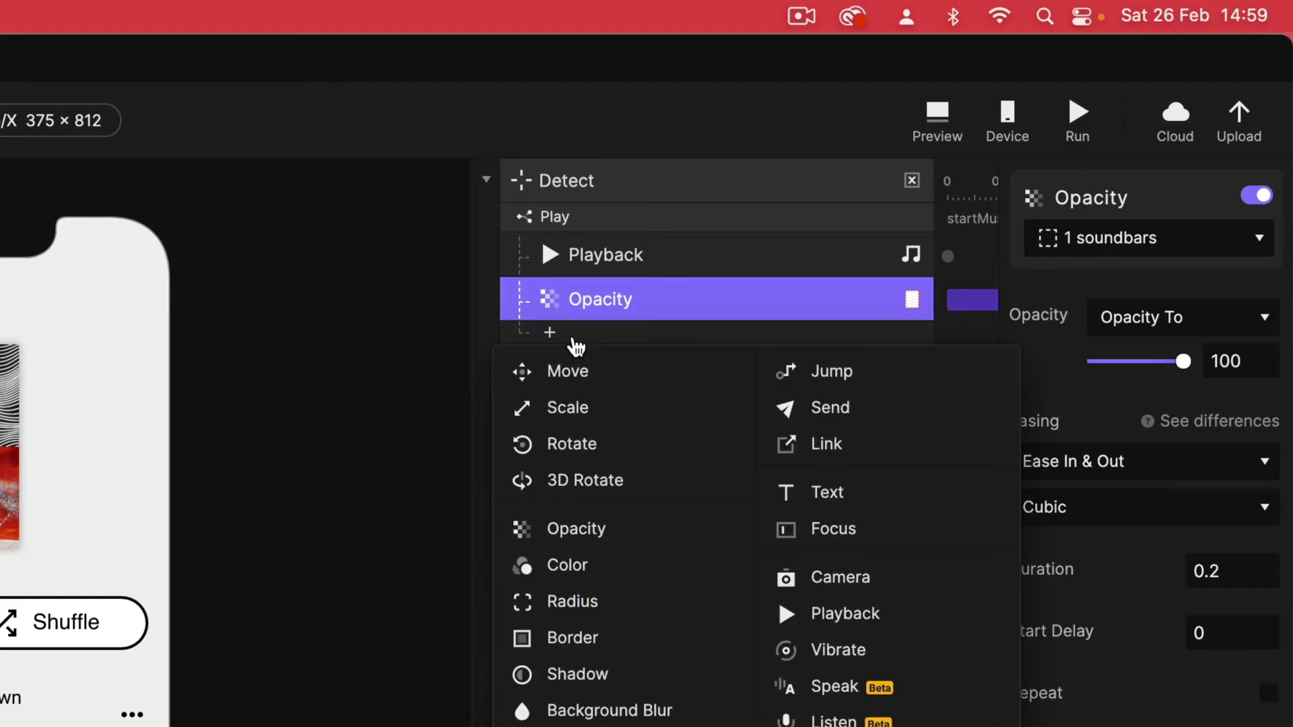
Step: Add an Opacity response under Play setting Icons/Pause to 100
left_click(586, 529)
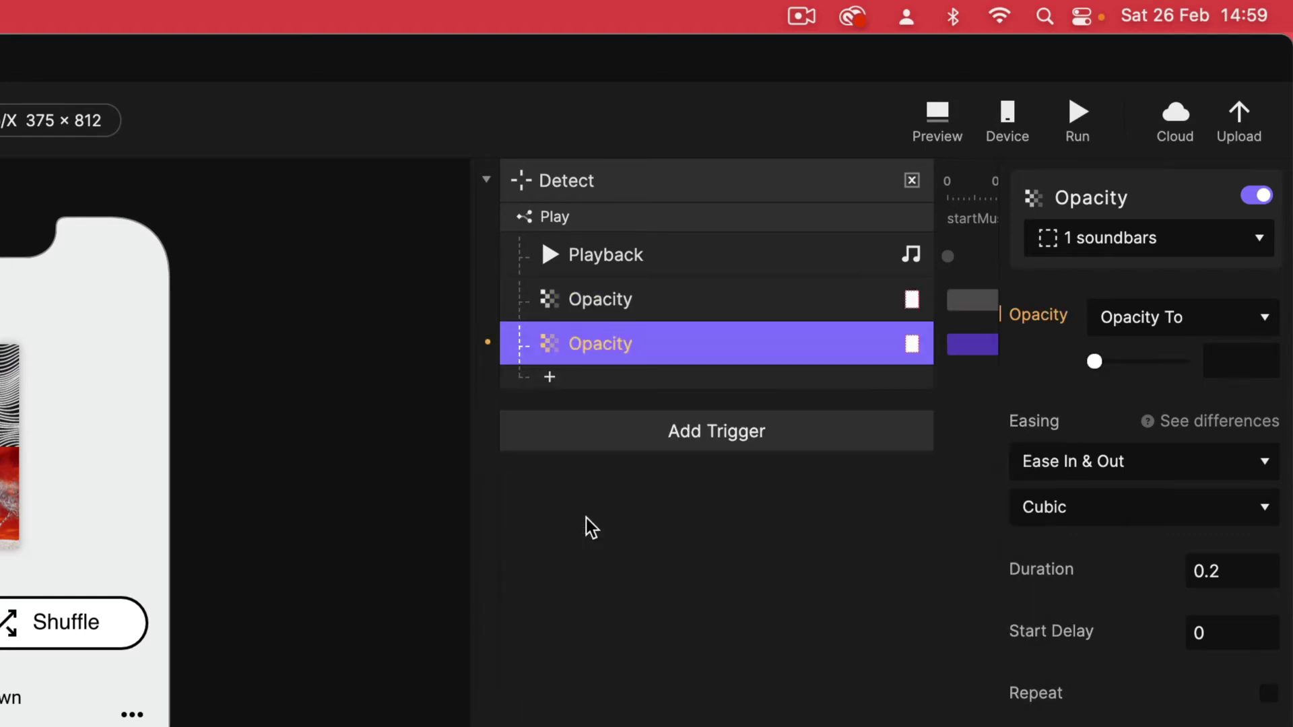
left_click(1122, 226)
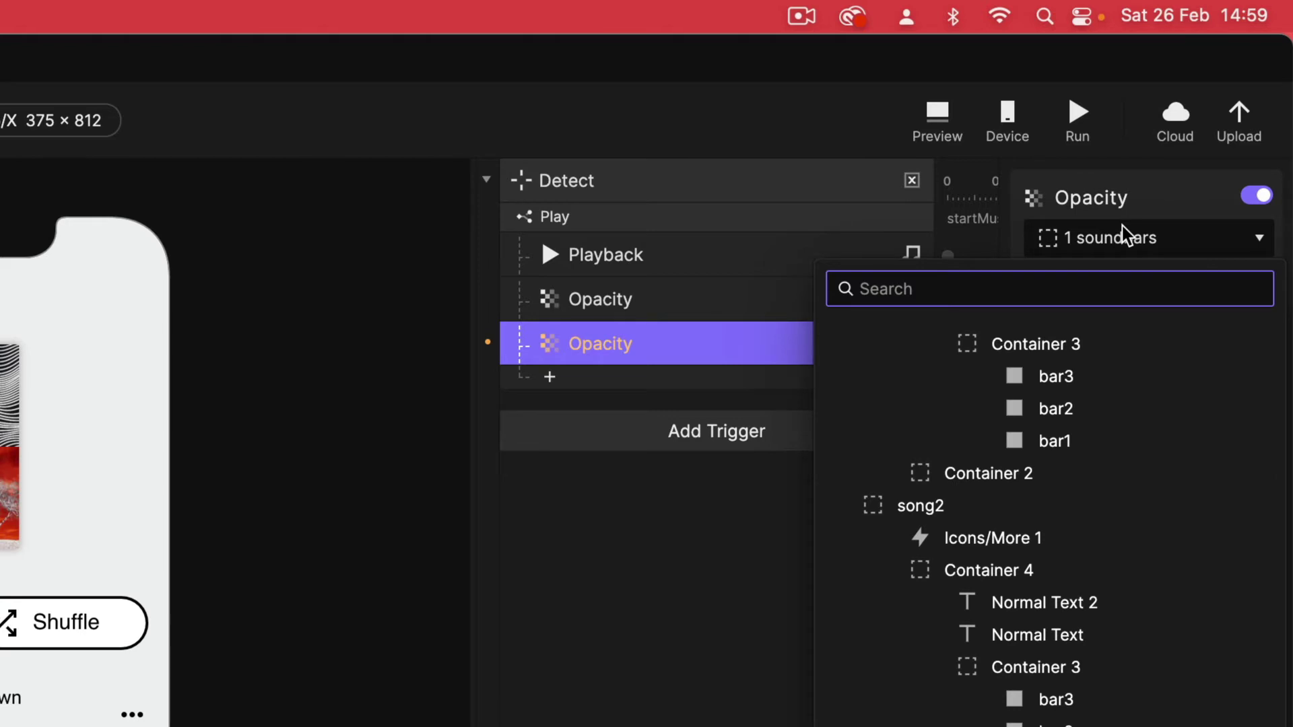
type("pa")
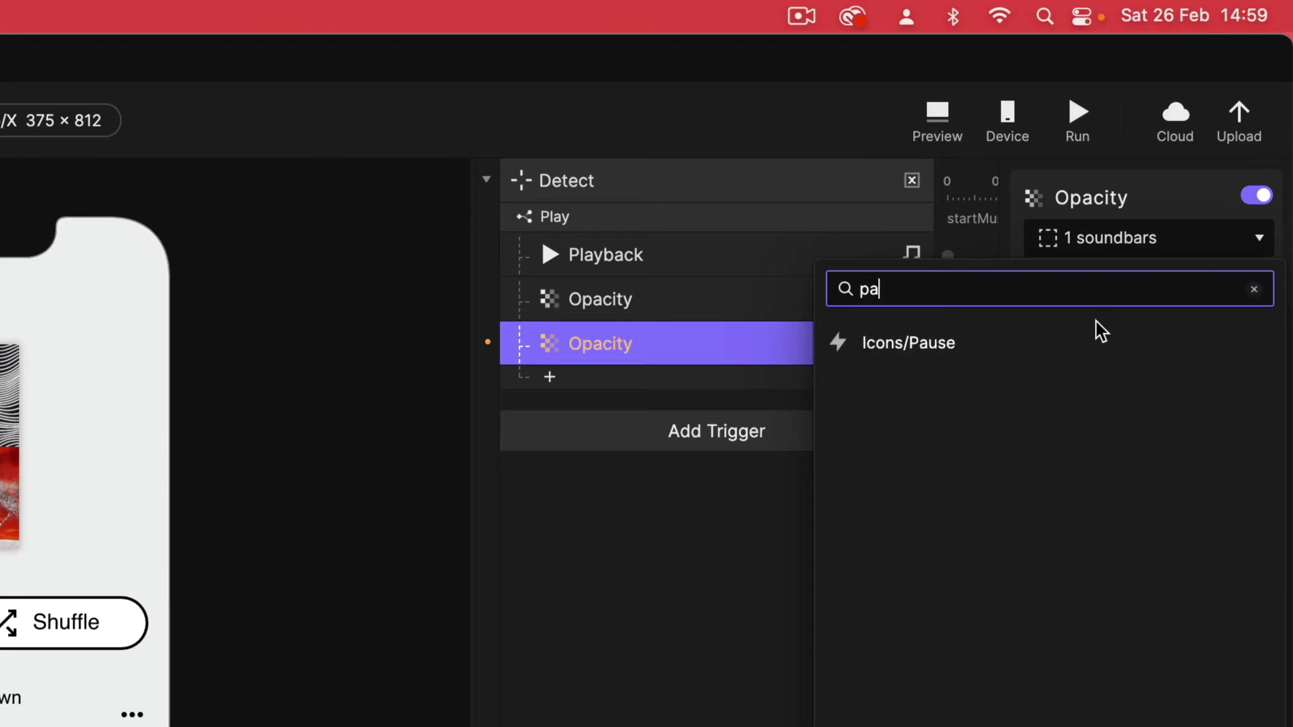
left_click(933, 346)
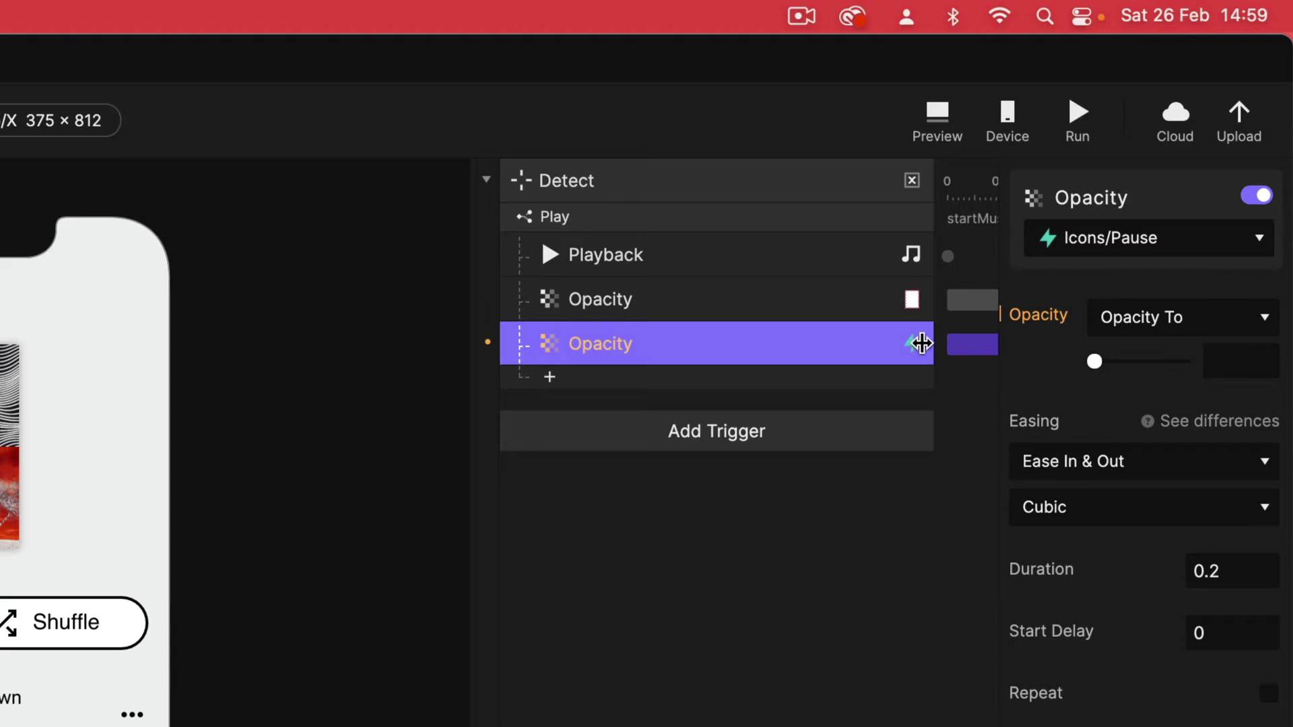
left_click_drag(1096, 364, 1279, 378)
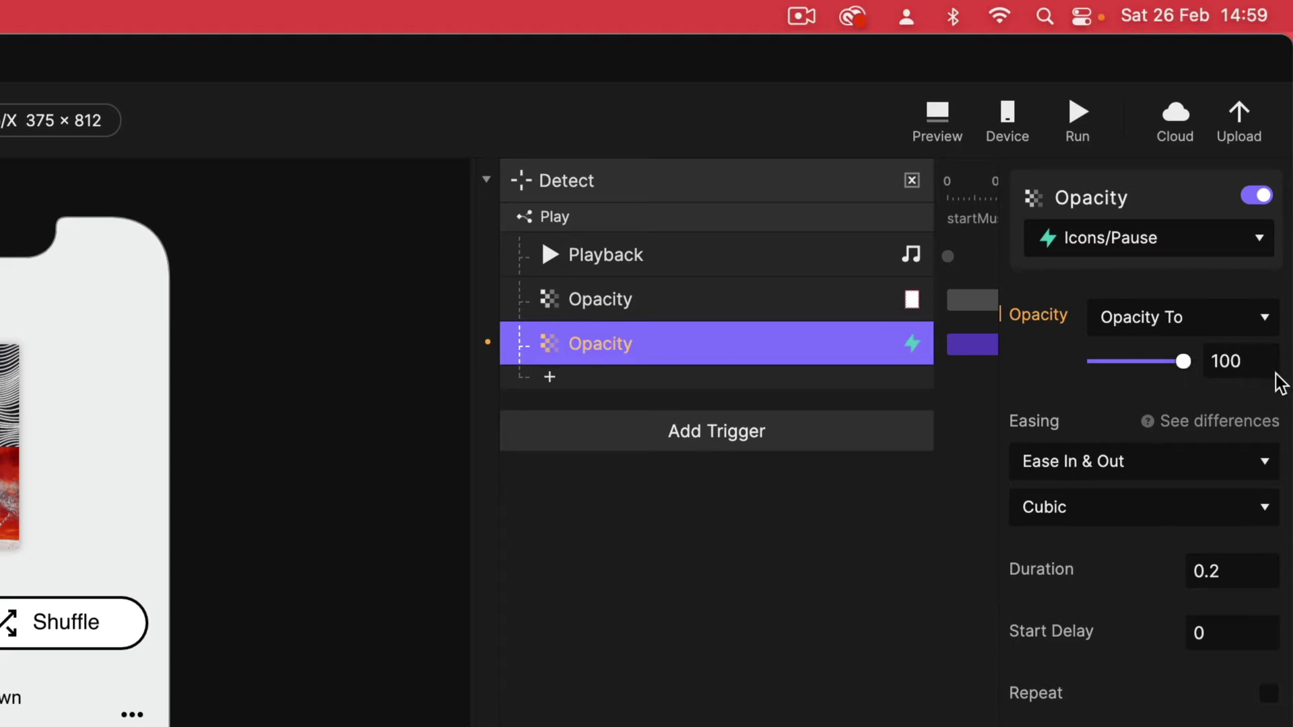
Step: Add another Opacity response under Play setting Icons/Play to 0
left_click(578, 386)
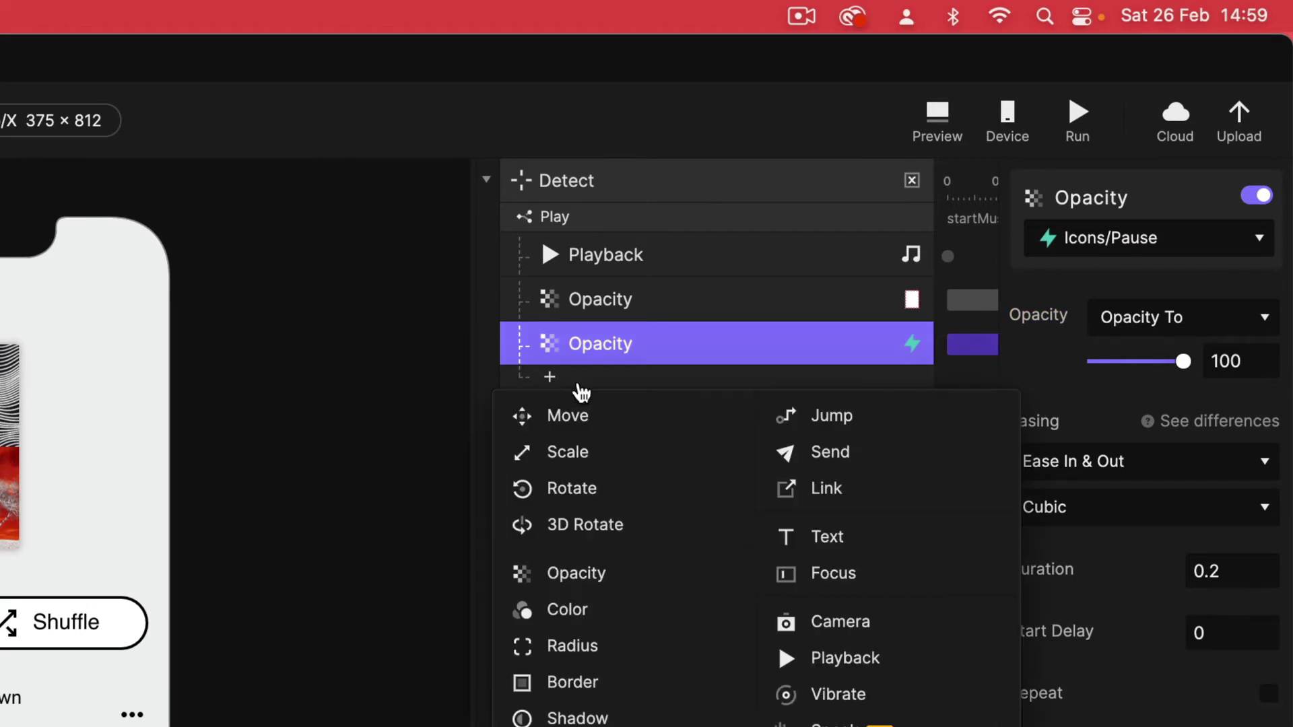
left_click(573, 578)
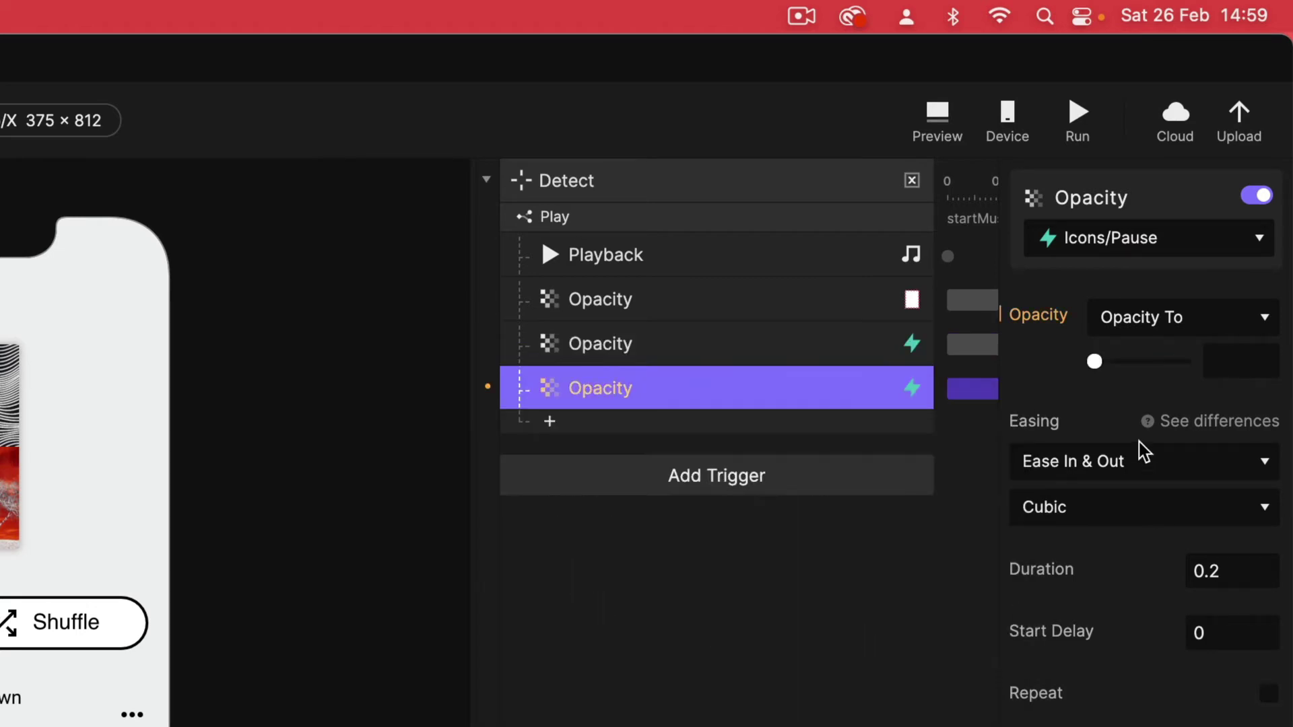
left_click(1085, 240)
type("play")
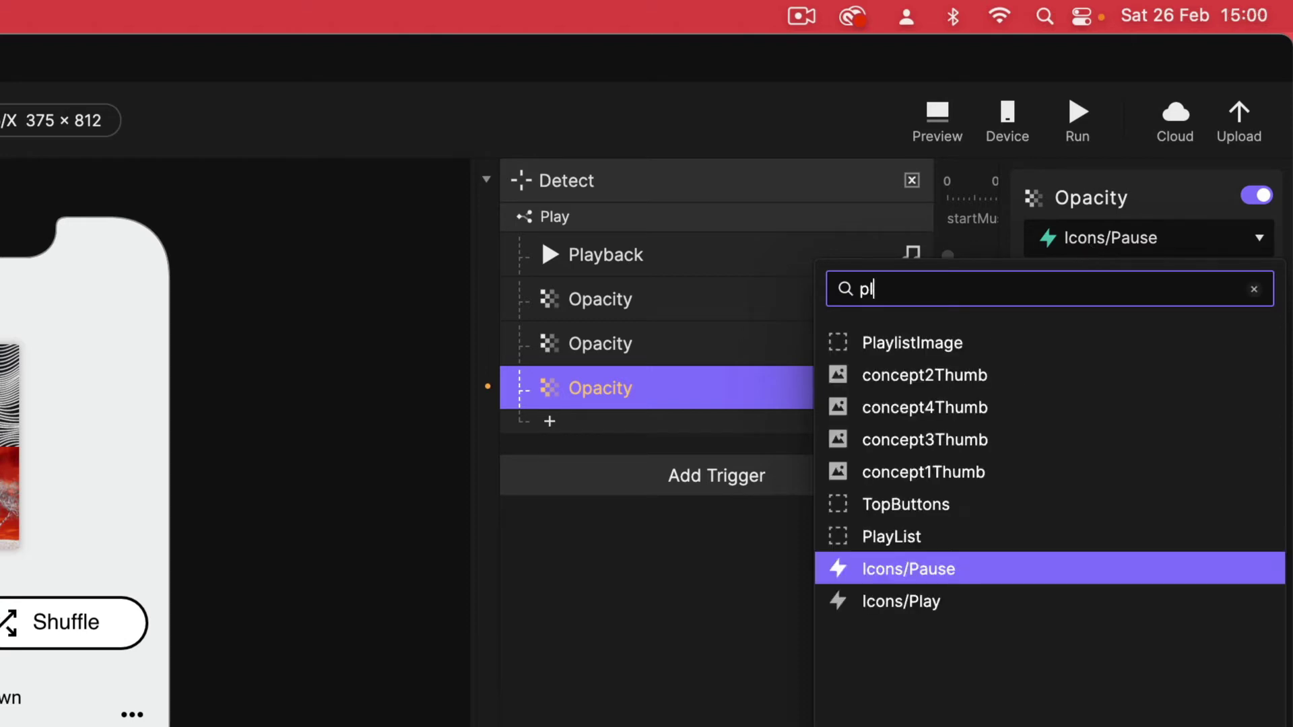
left_click(925, 408)
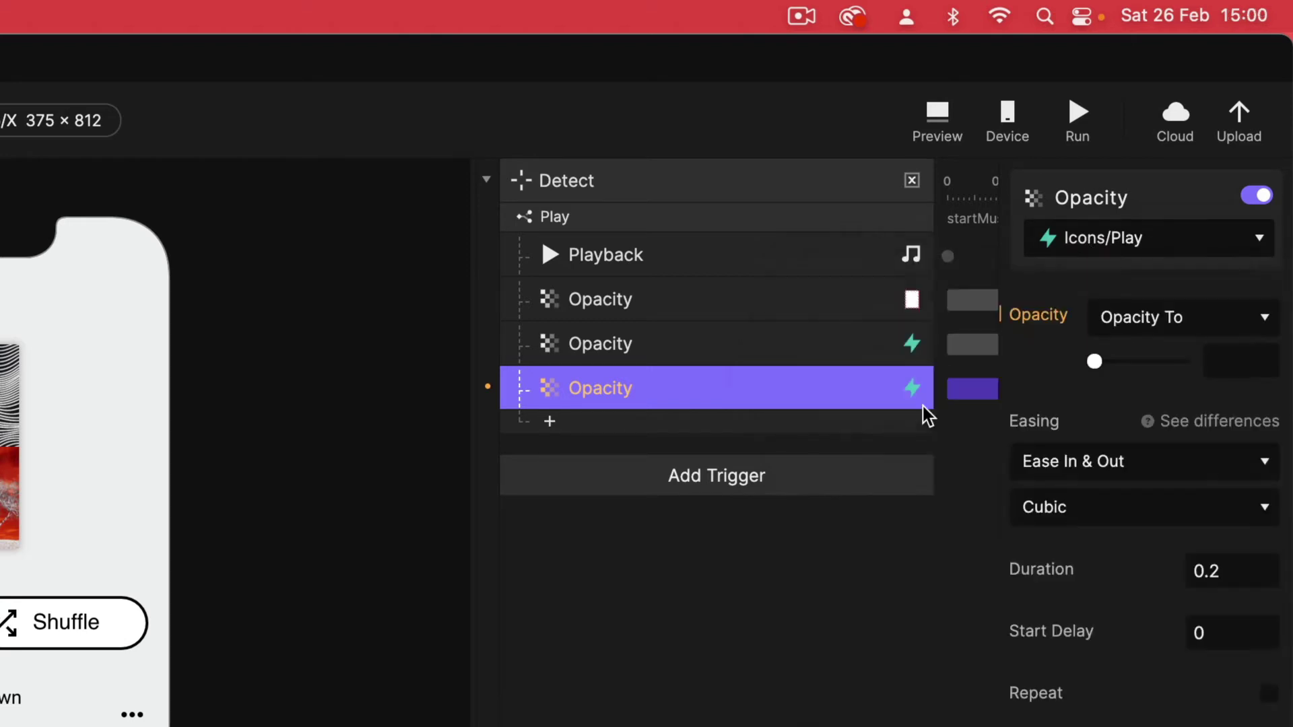
left_click(717, 350)
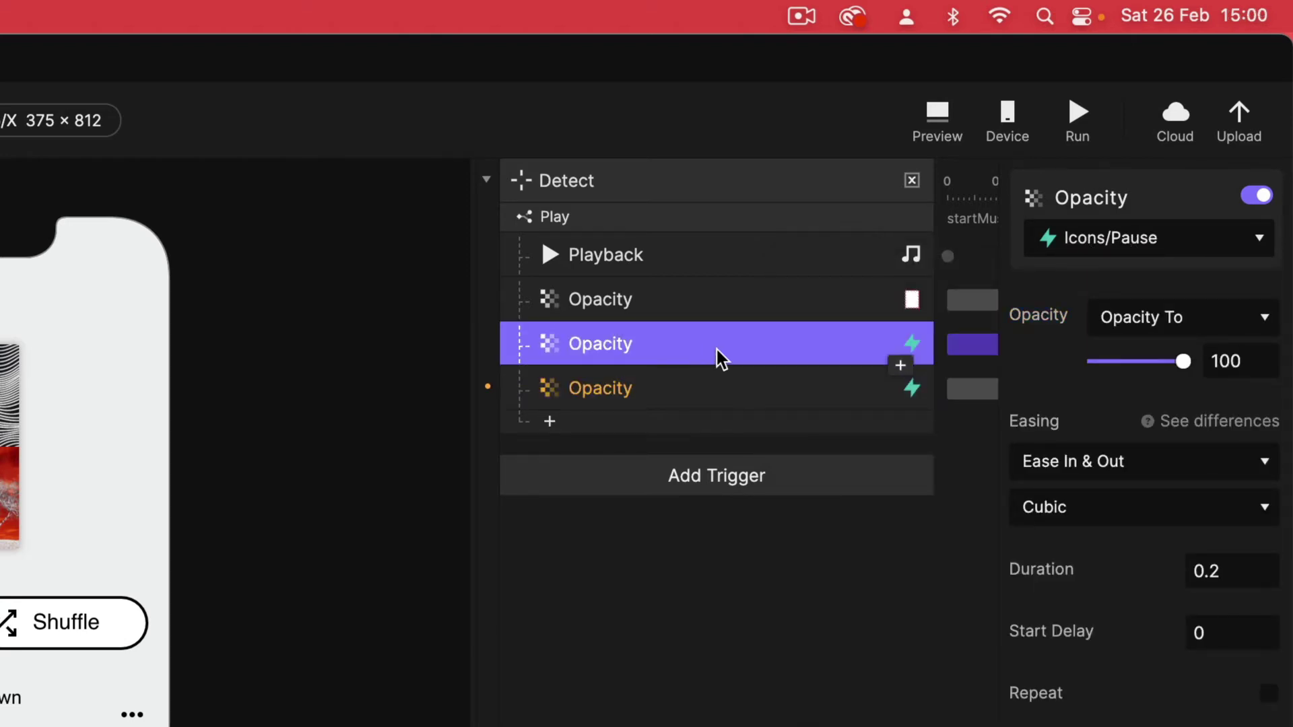
left_click(678, 394)
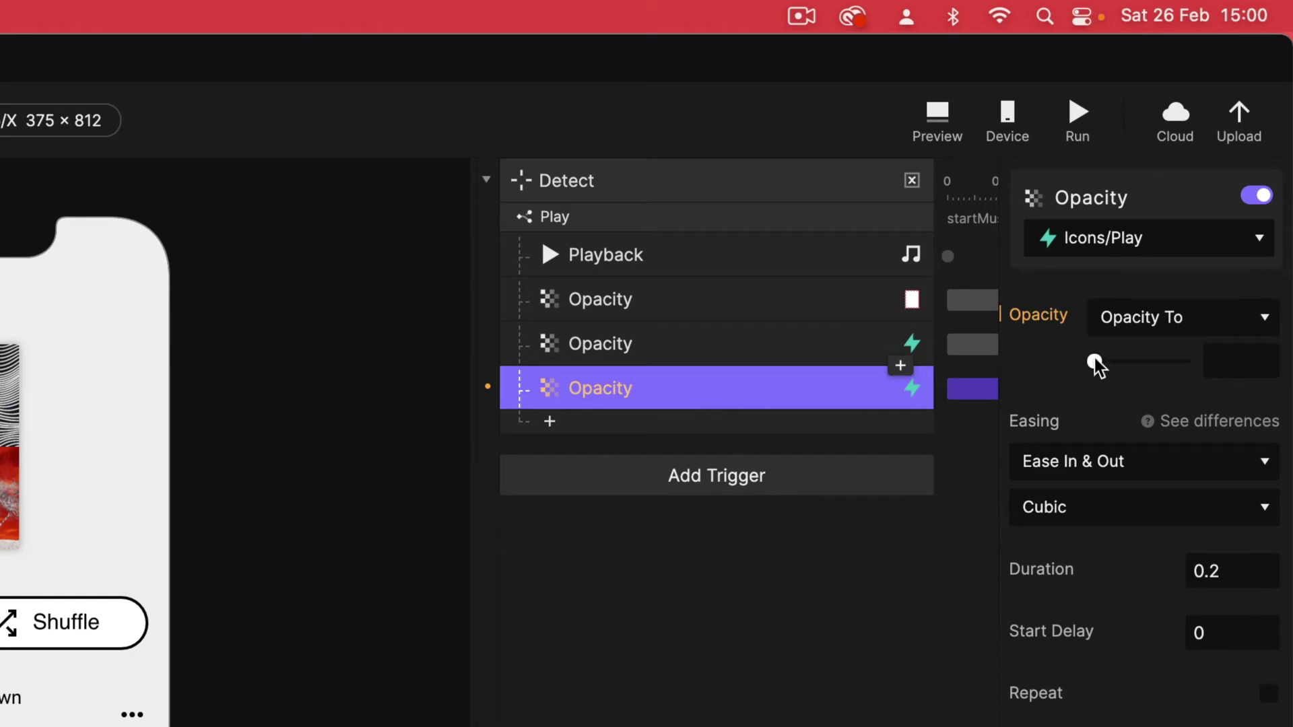
left_click_drag(1094, 358, 1020, 358)
Step: Duplicate the Play condition, rename the copy Pause, and change its startMusic value to 0
left_click(576, 216)
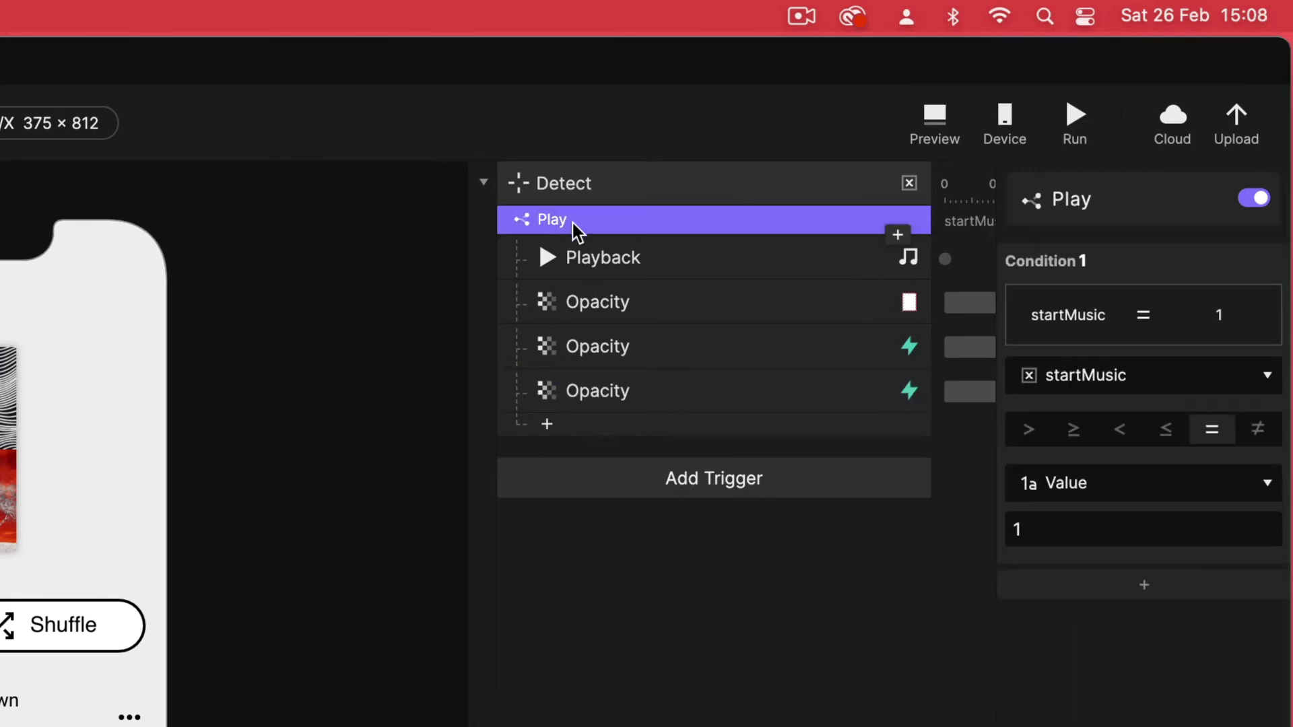
key("super+d")
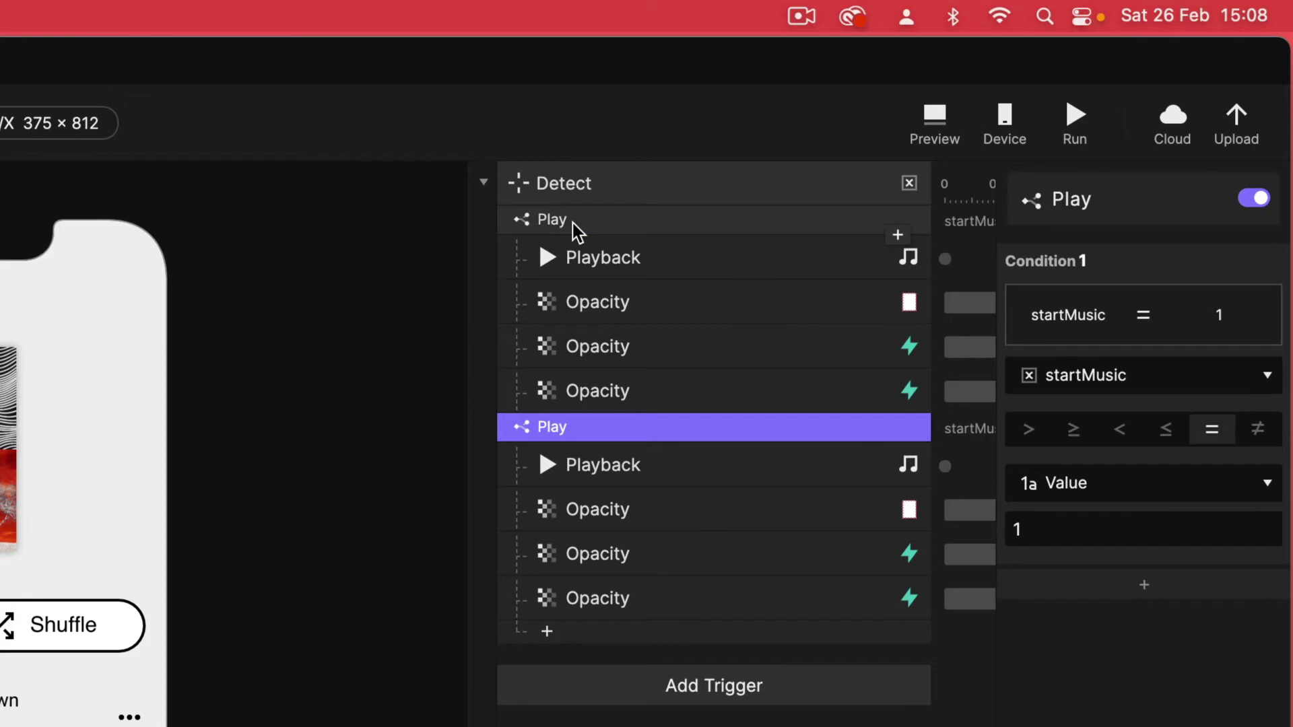
double_click(566, 430)
type("Pa")
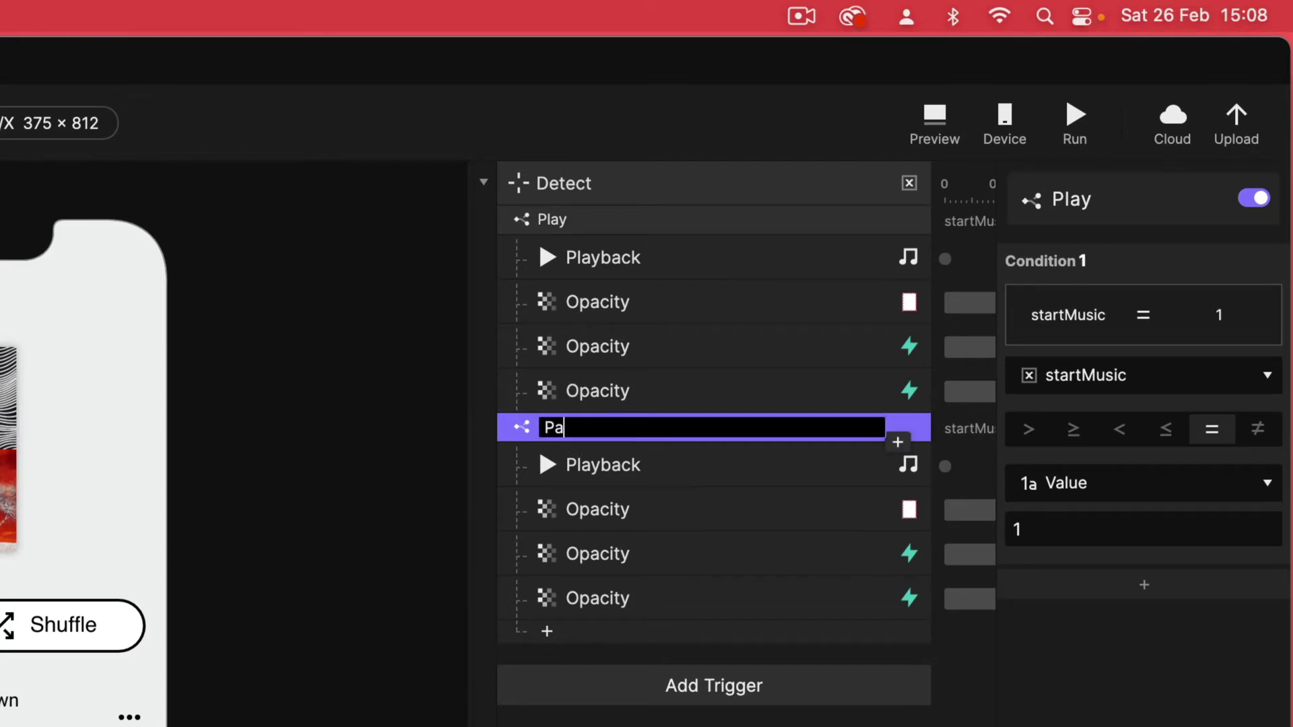
type("use")
key("Return")
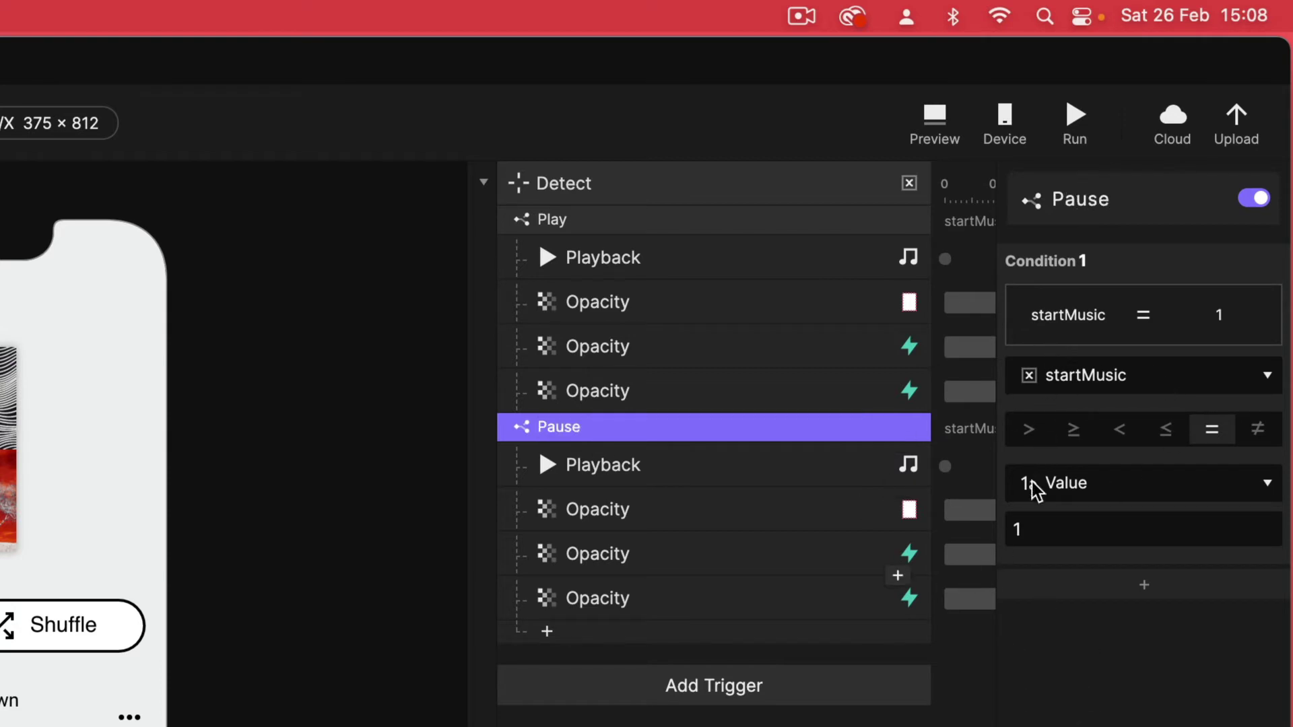
left_click_drag(1030, 524, 1003, 532)
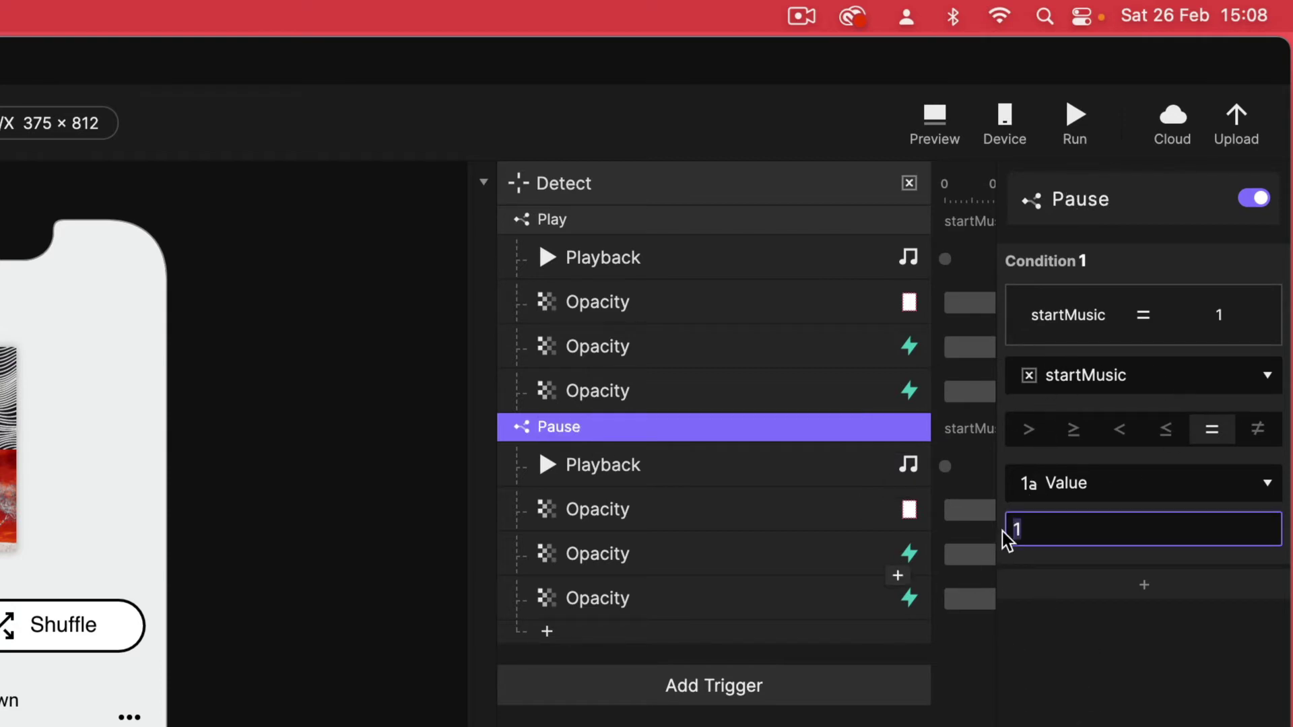
type("0")
key("Return")
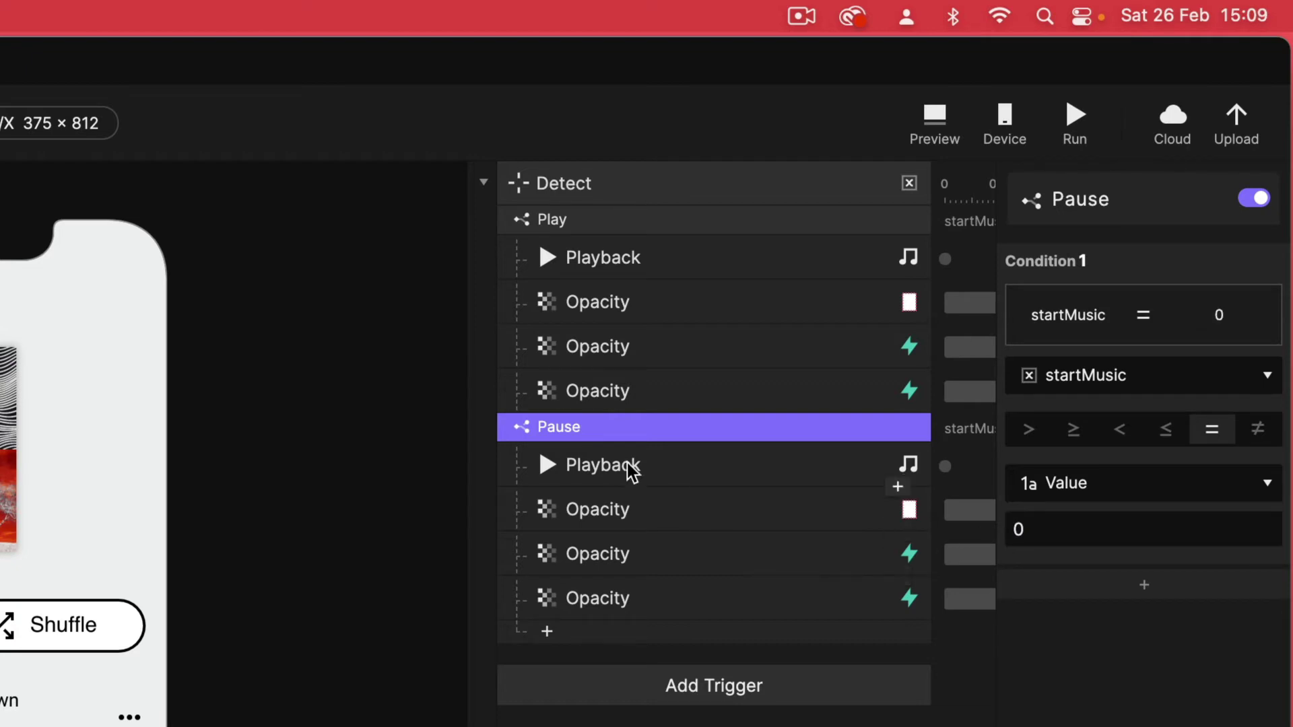
Step: Under Pause, switch Playback to pause, delete the soundbars opacity, and fade Icons/Pause to 0
left_click(607, 459)
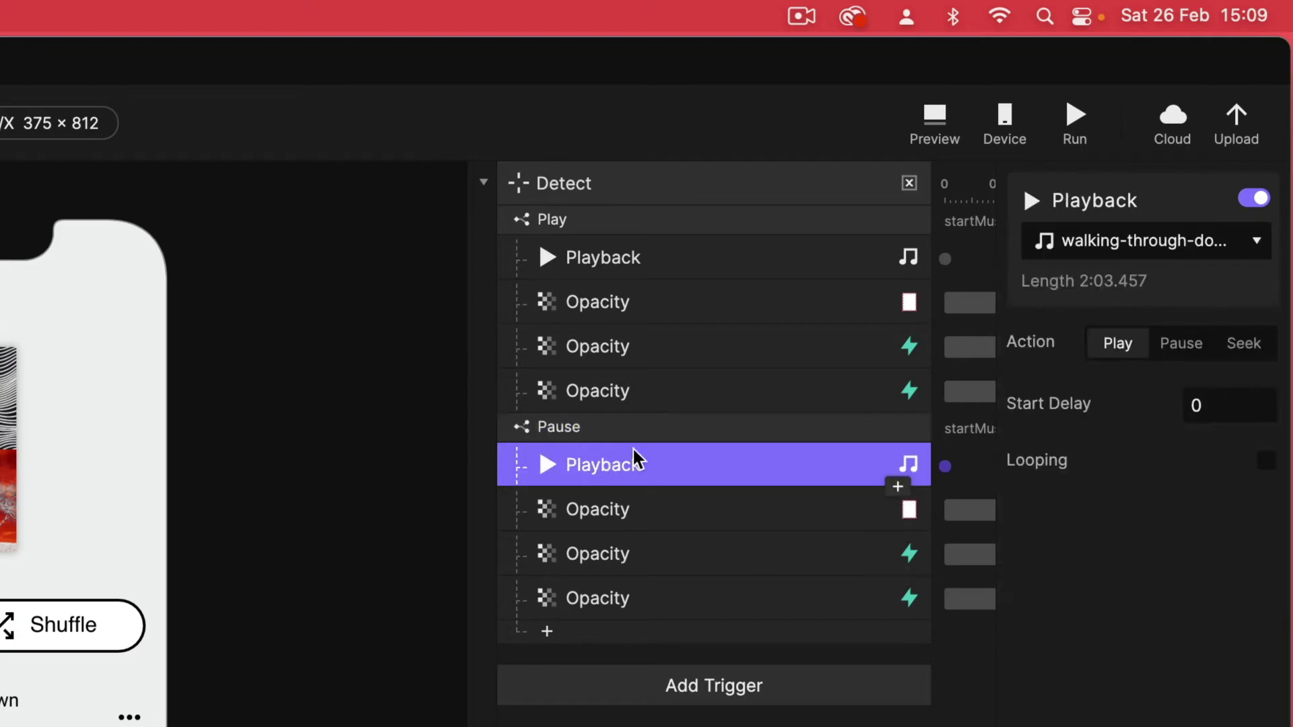
left_click(1180, 347)
left_click(603, 511)
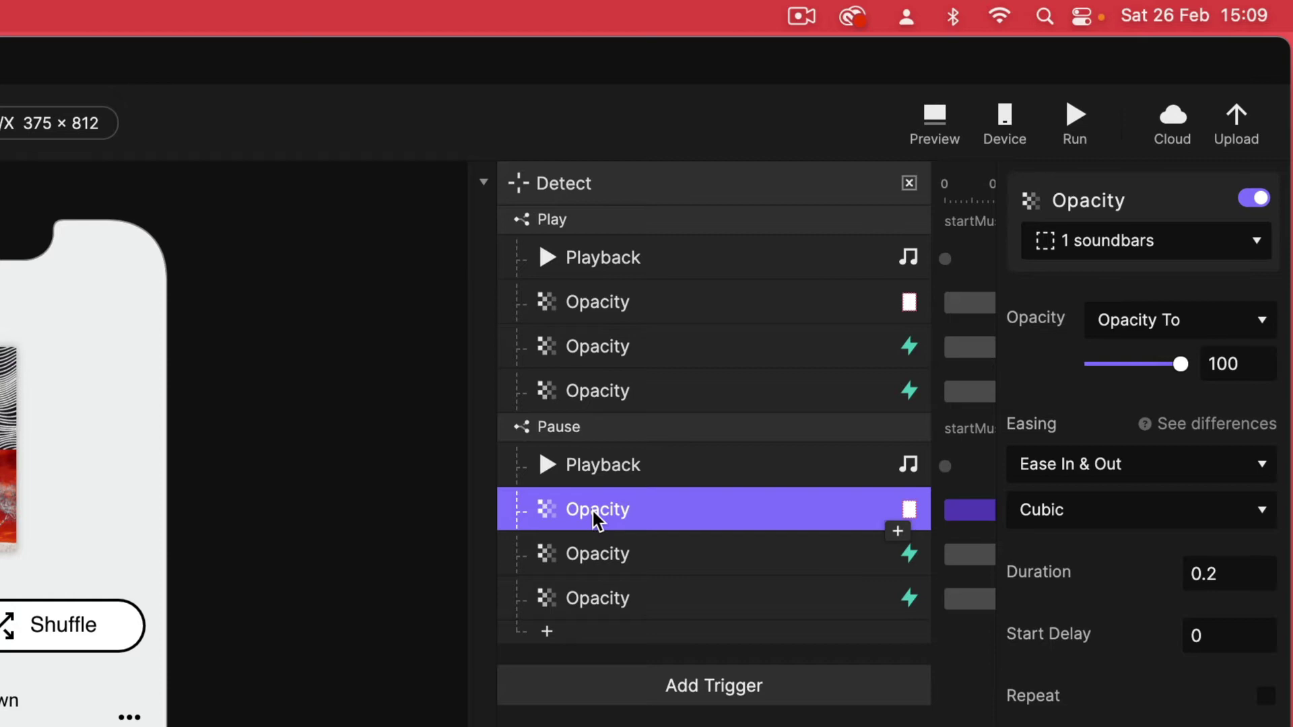
key("Delete")
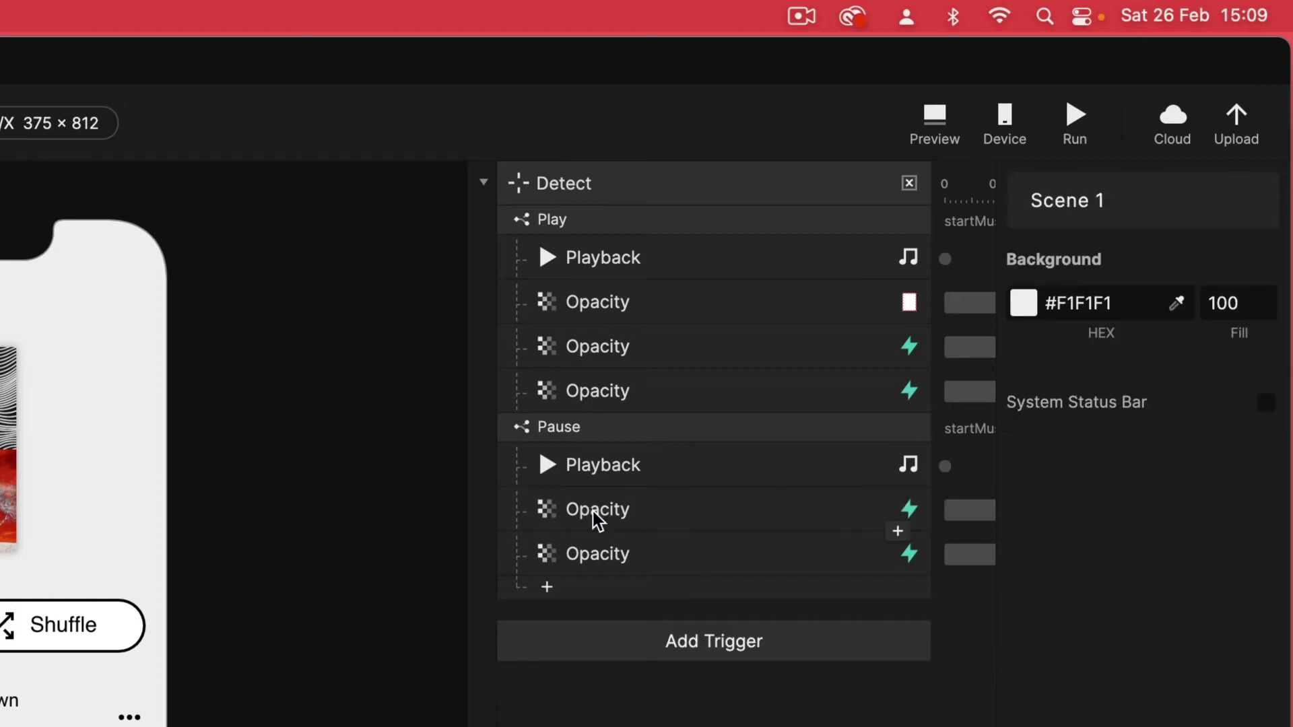
left_click(593, 511)
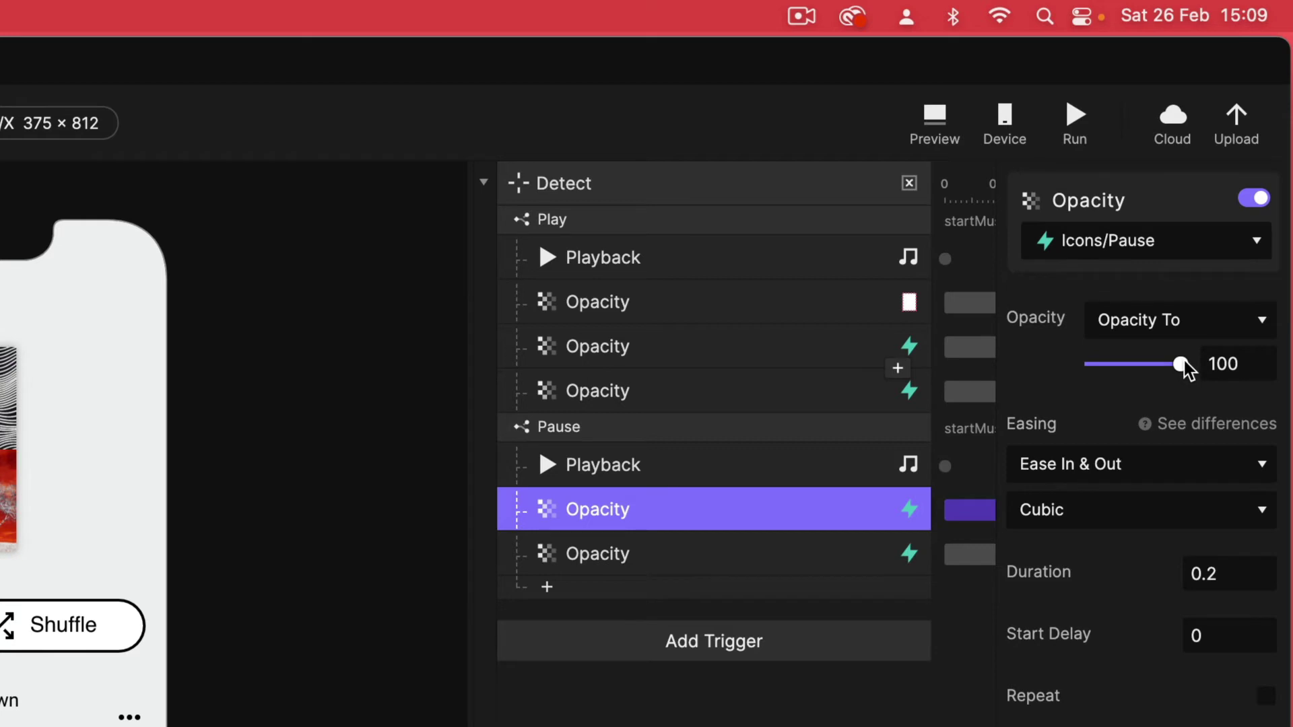
left_click_drag(1181, 364, 1233, 364)
left_click(600, 570)
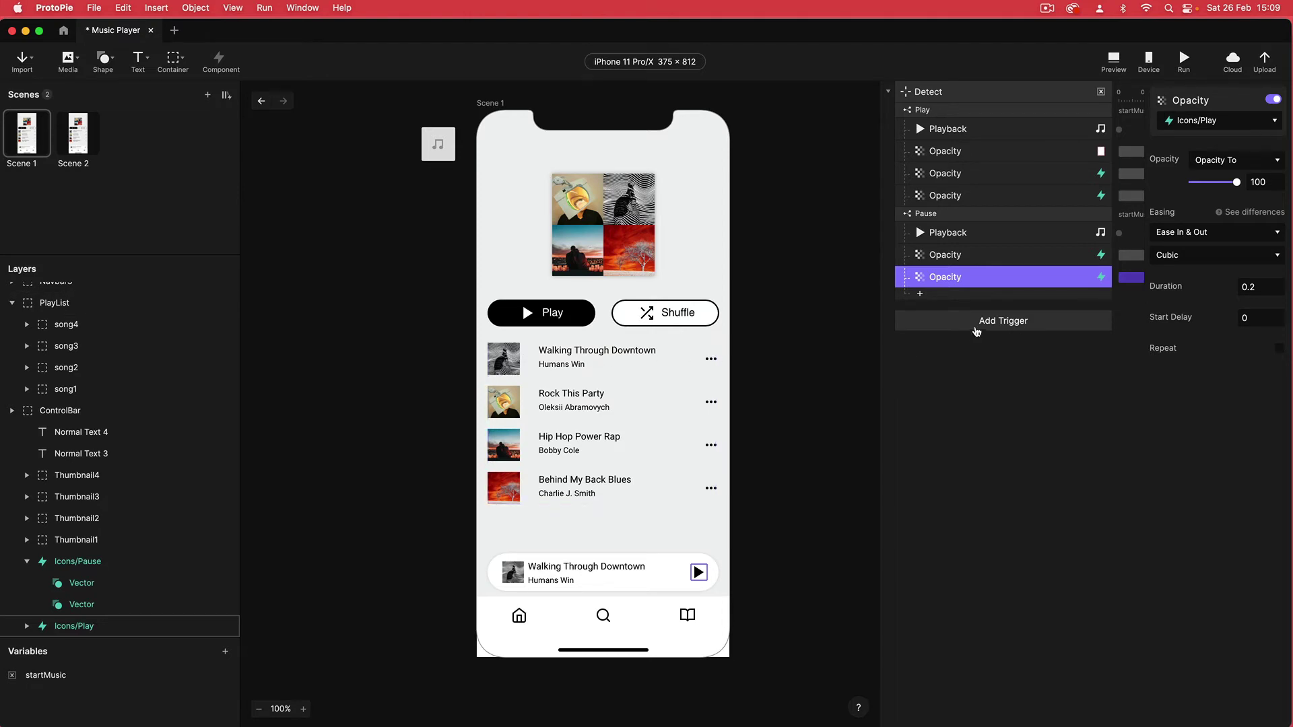
Step: Add a Tap trigger on the song1 layer
left_click(974, 324)
left_click(928, 359)
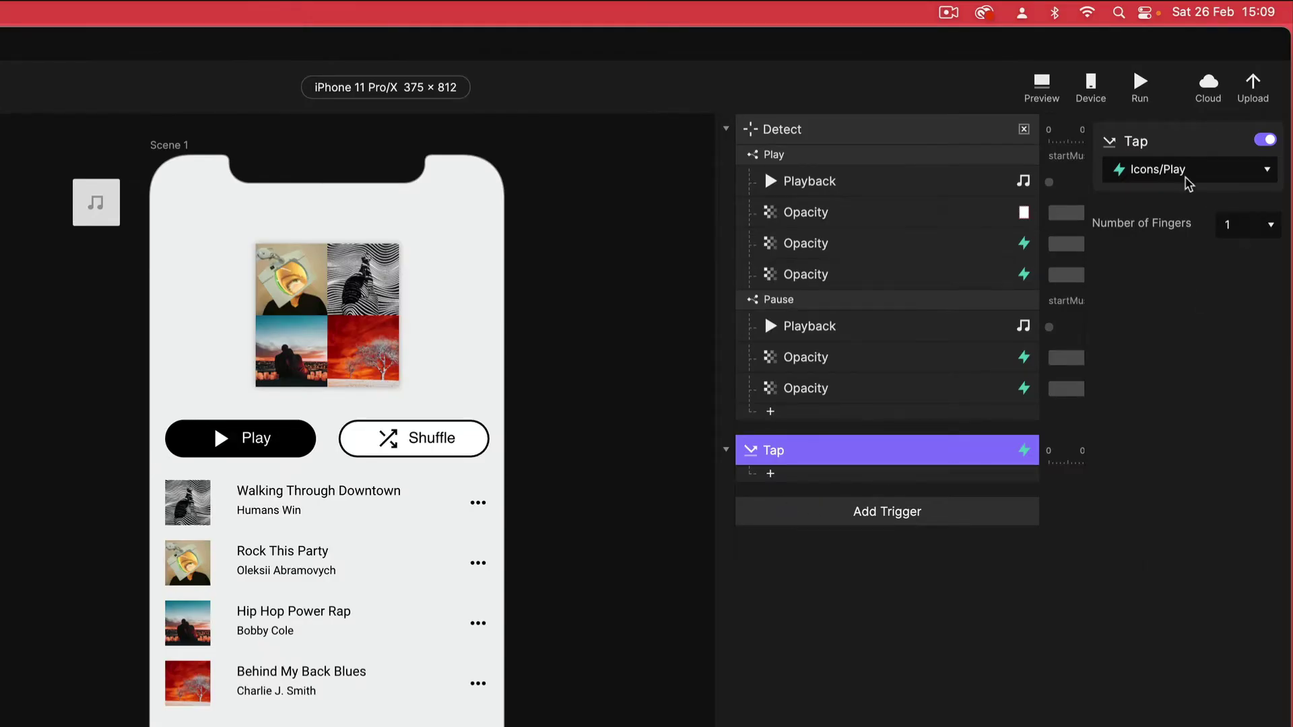
left_click(1190, 176)
type("song")
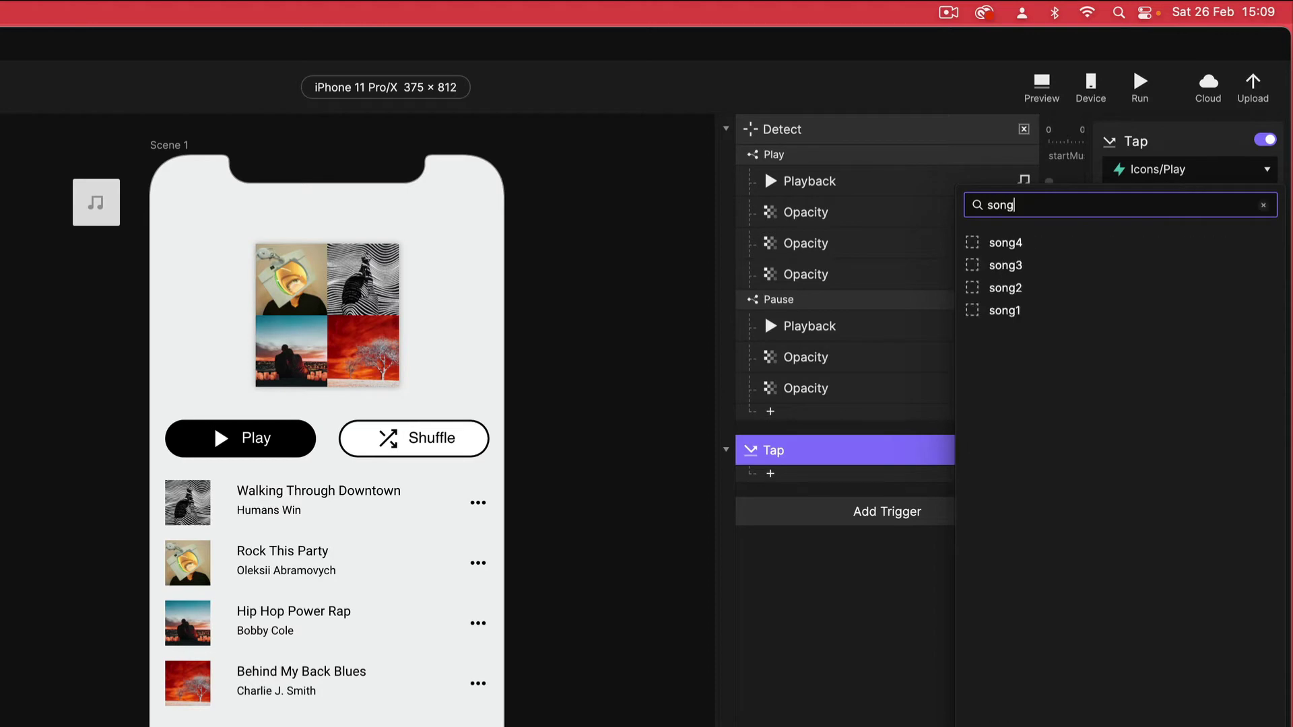
left_click(1010, 311)
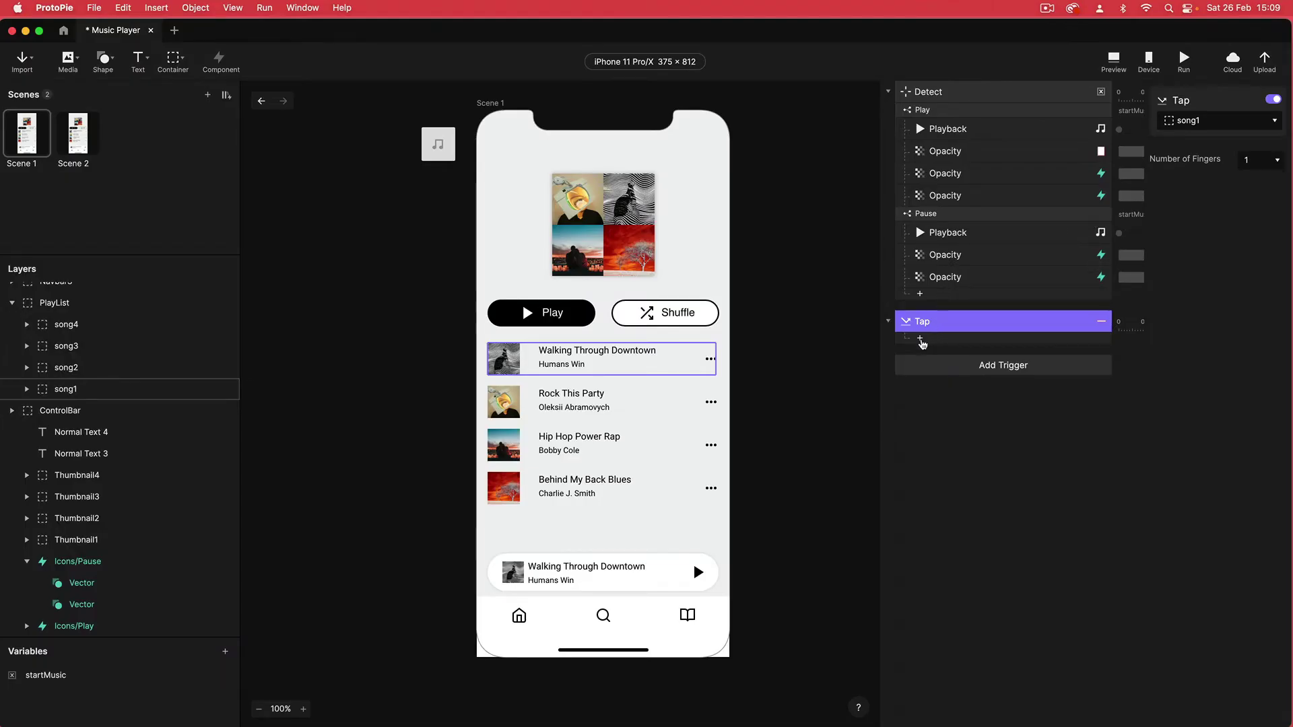
Step: Give the tap an Assign response setting startMusic to 1
left_click(770, 474)
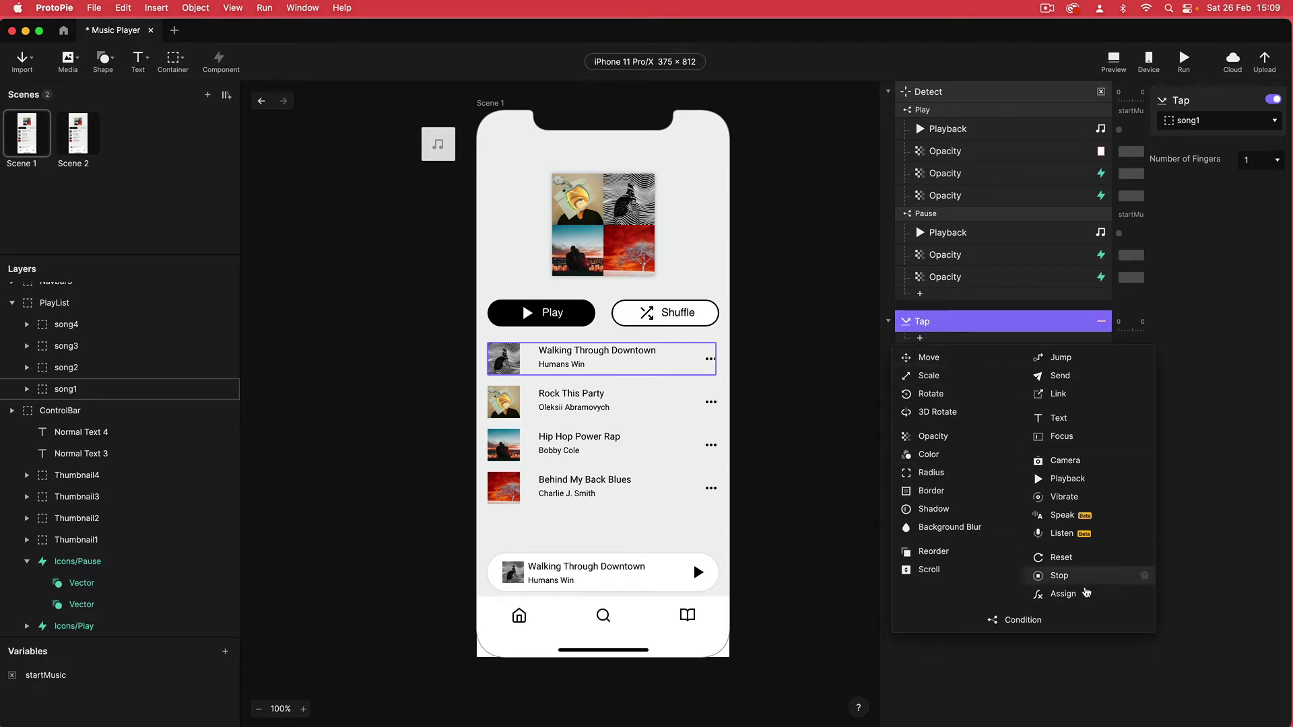
left_click(1071, 594)
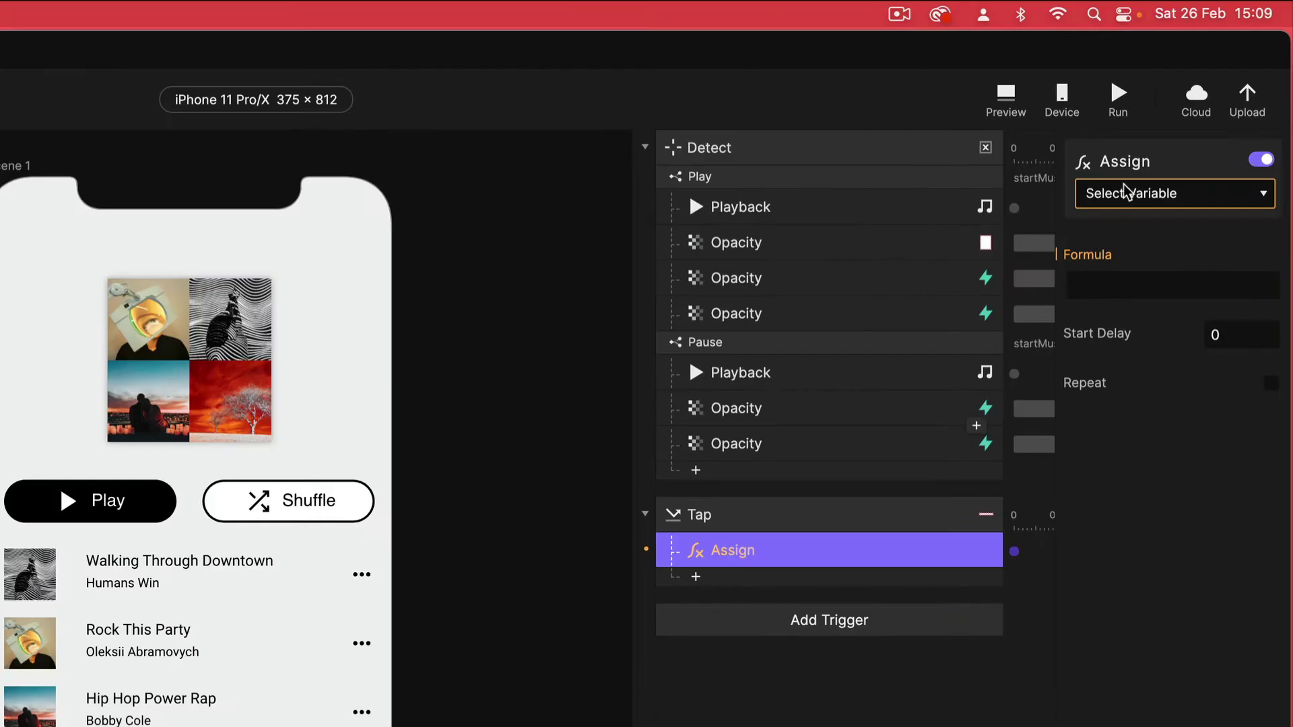
left_click(1127, 193)
left_click(1123, 275)
left_click(1118, 283)
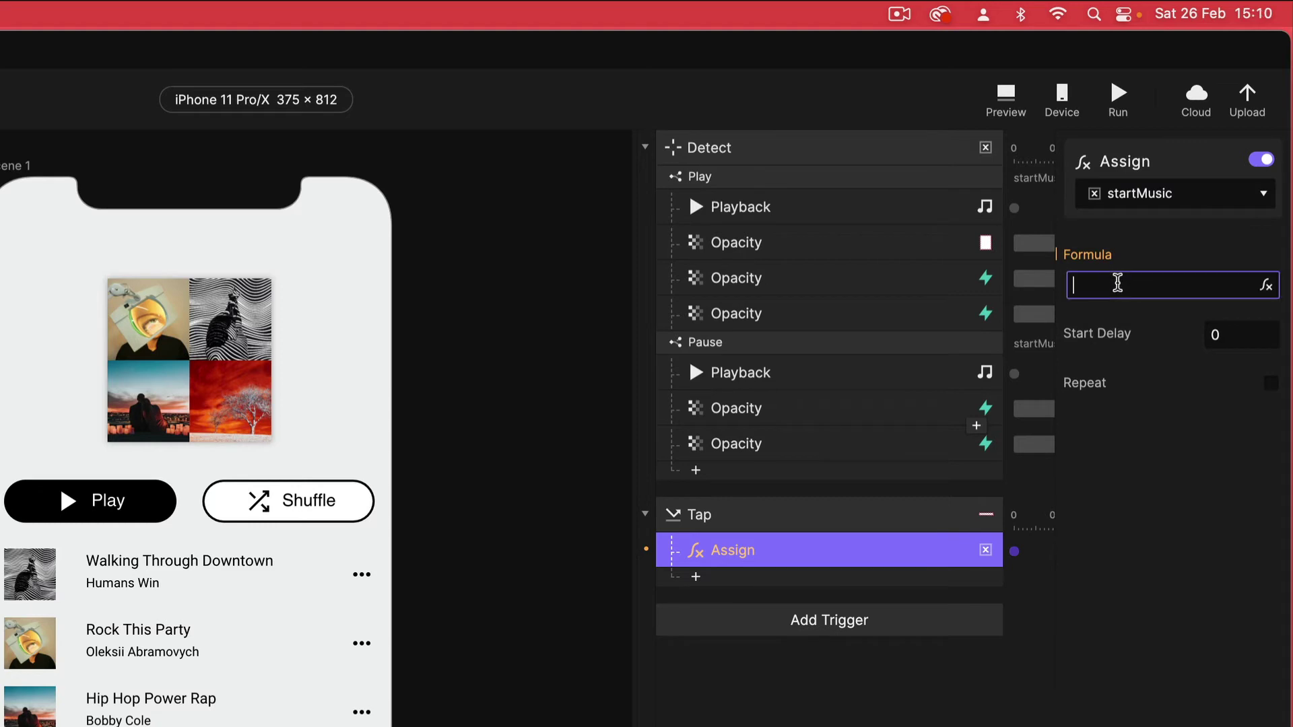
type("1")
key("Return")
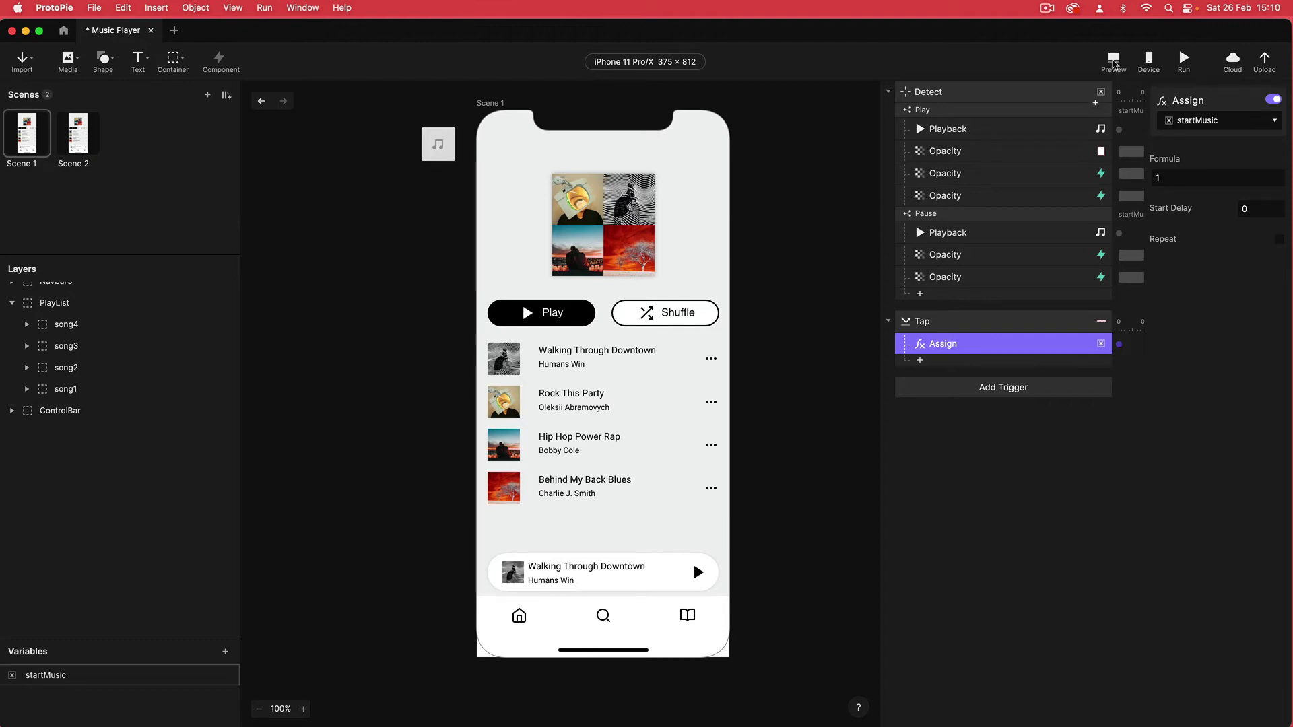
left_click(1115, 63)
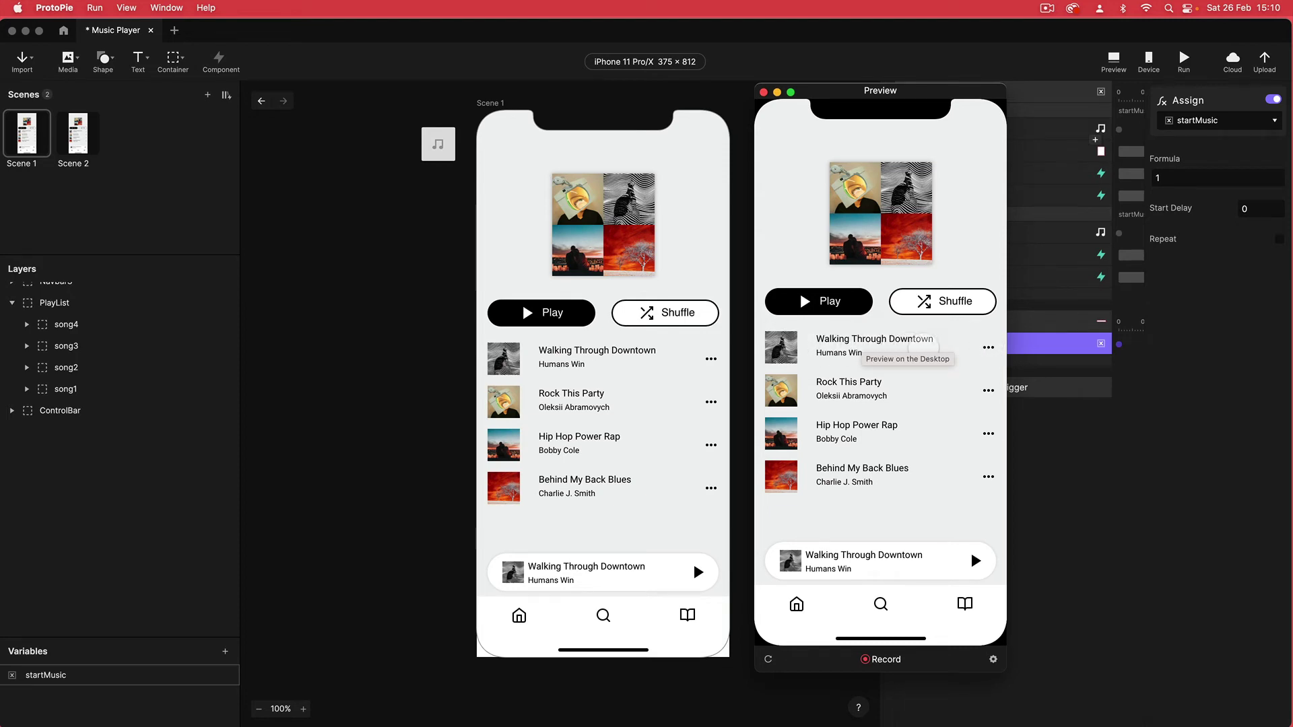
left_click(842, 351)
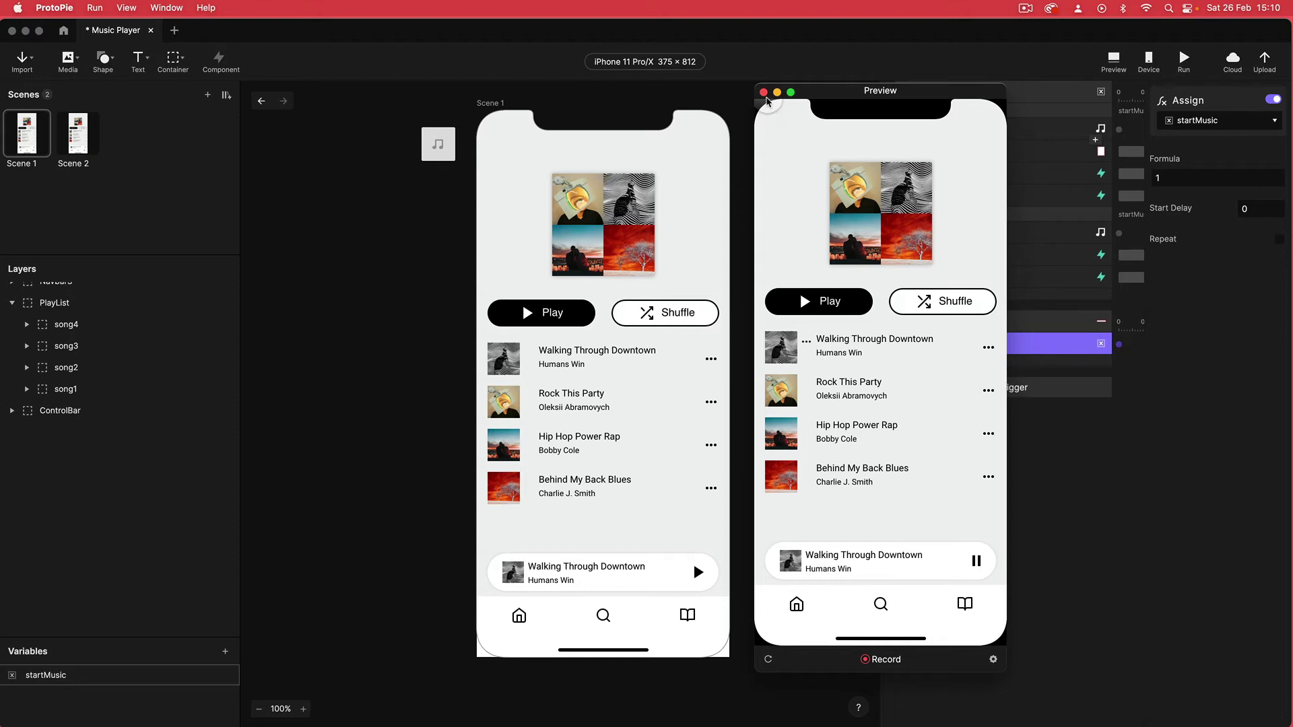
left_click(764, 93)
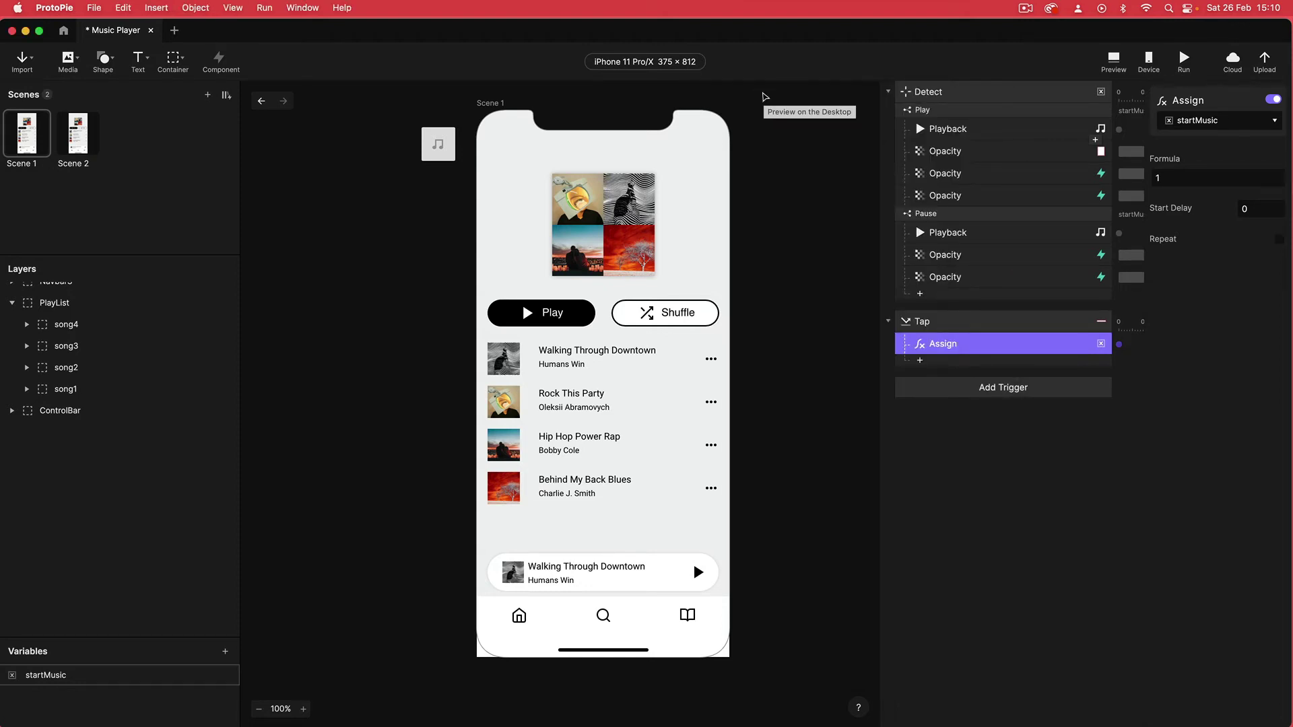
Step: Add a new Tap trigger on the Play/Pause layer
left_click(789, 167)
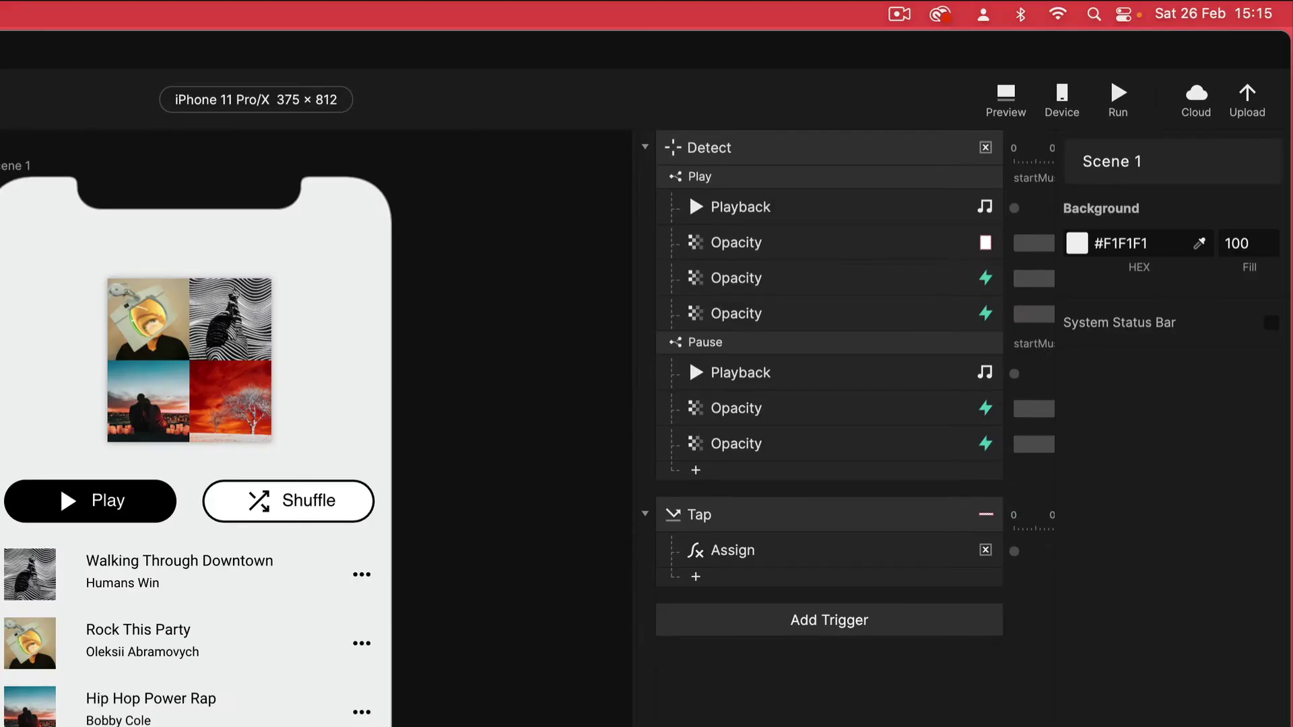
left_click(817, 626)
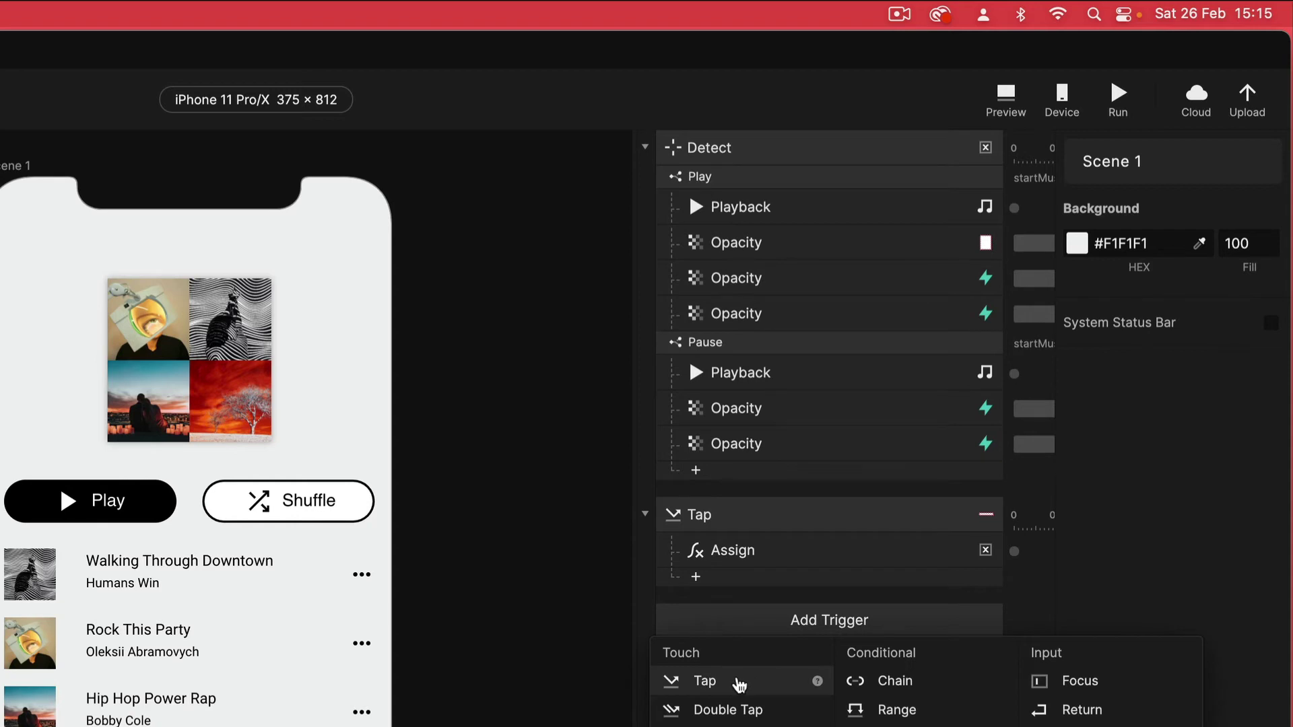
left_click(739, 685)
left_click(1129, 200)
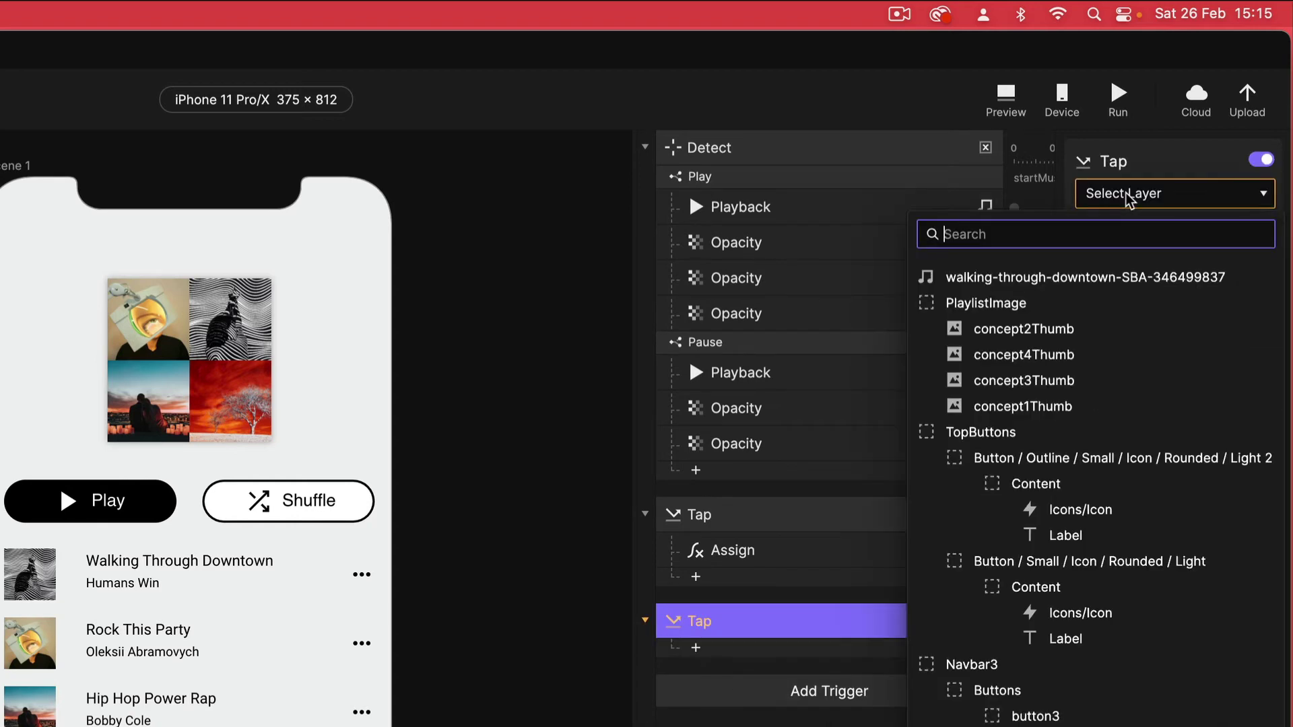
type("play")
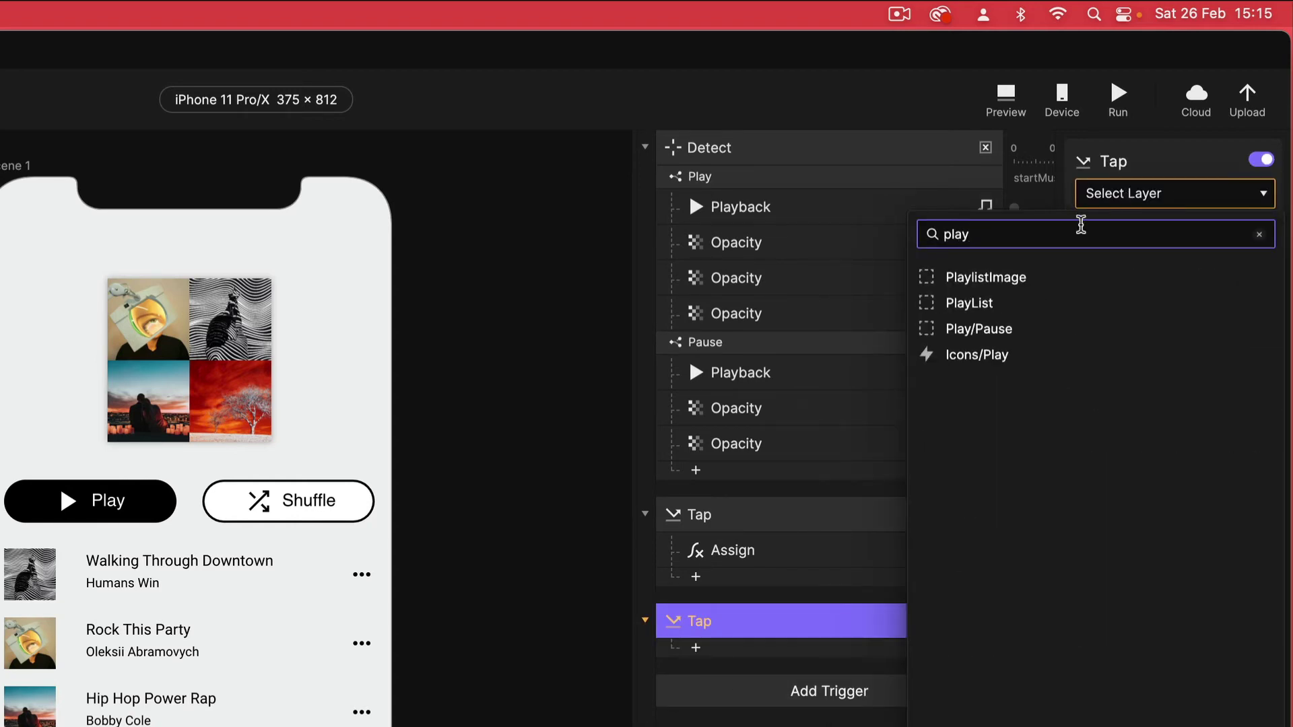
left_click(986, 330)
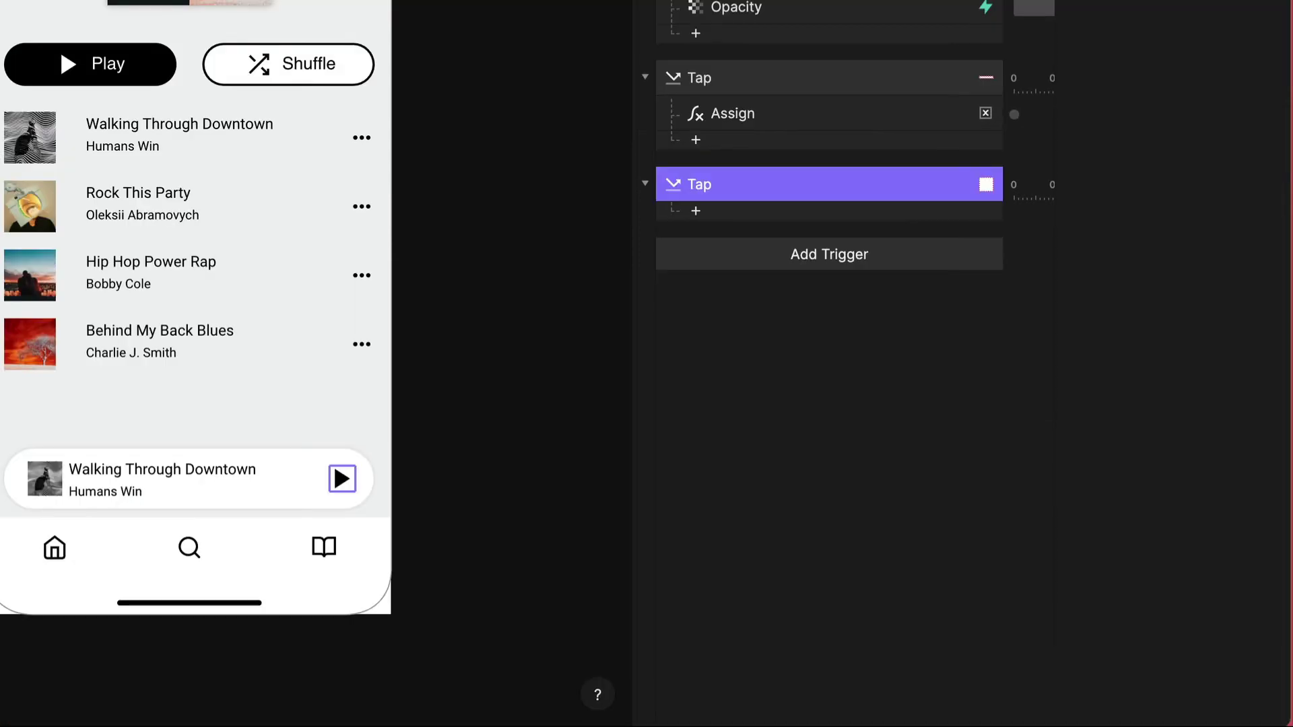
Step: Add a Condition step under the tap and name it startMusic
left_click(696, 211)
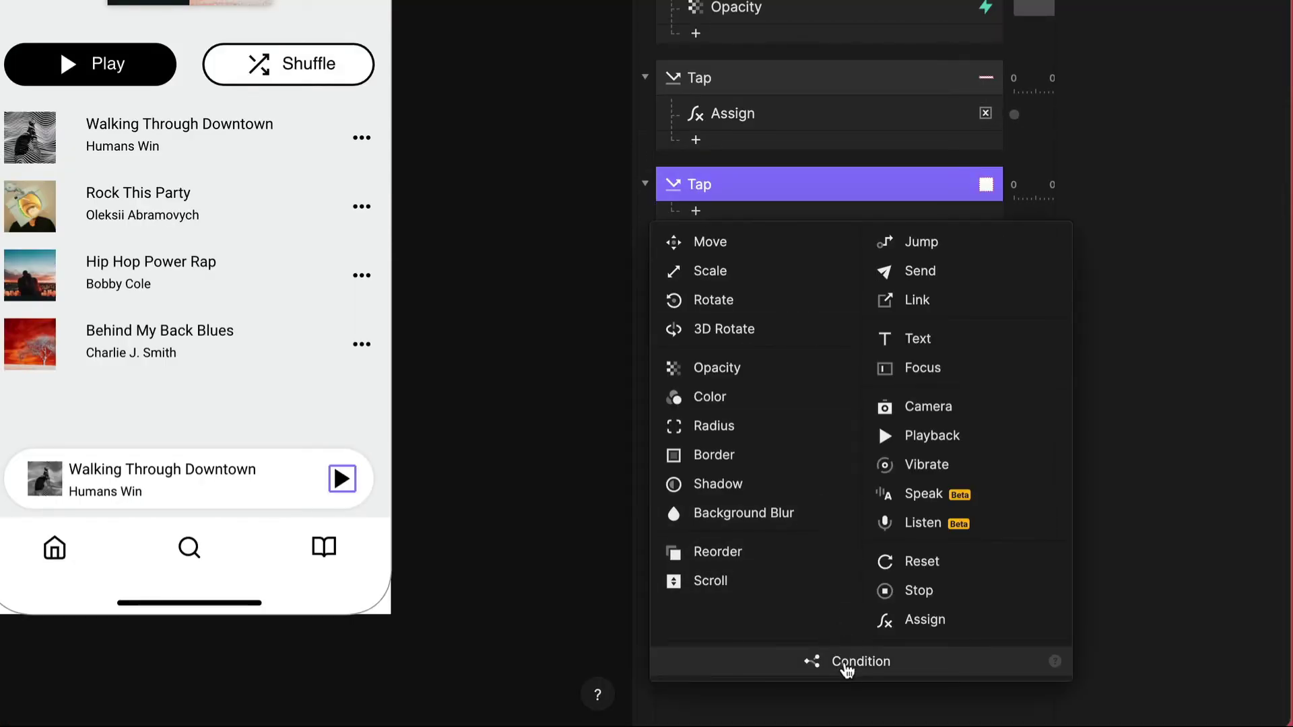
left_click(846, 666)
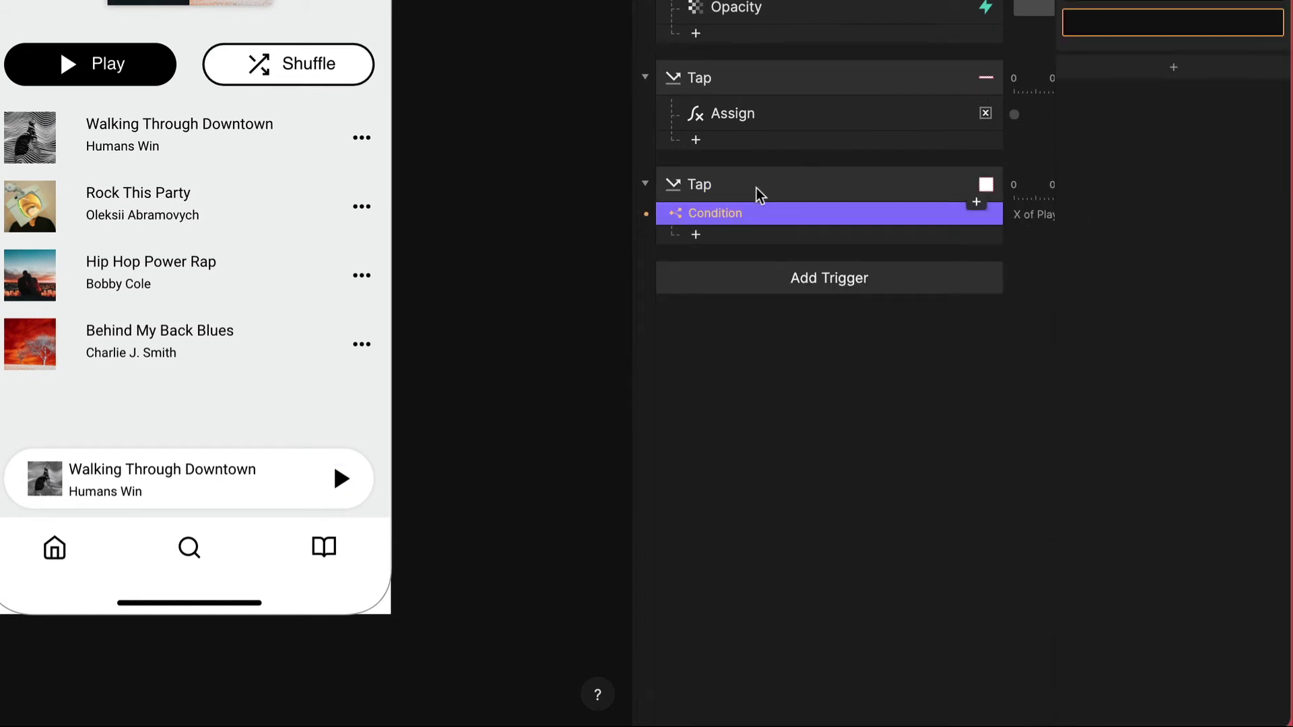
double_click(725, 214)
type("startMusic")
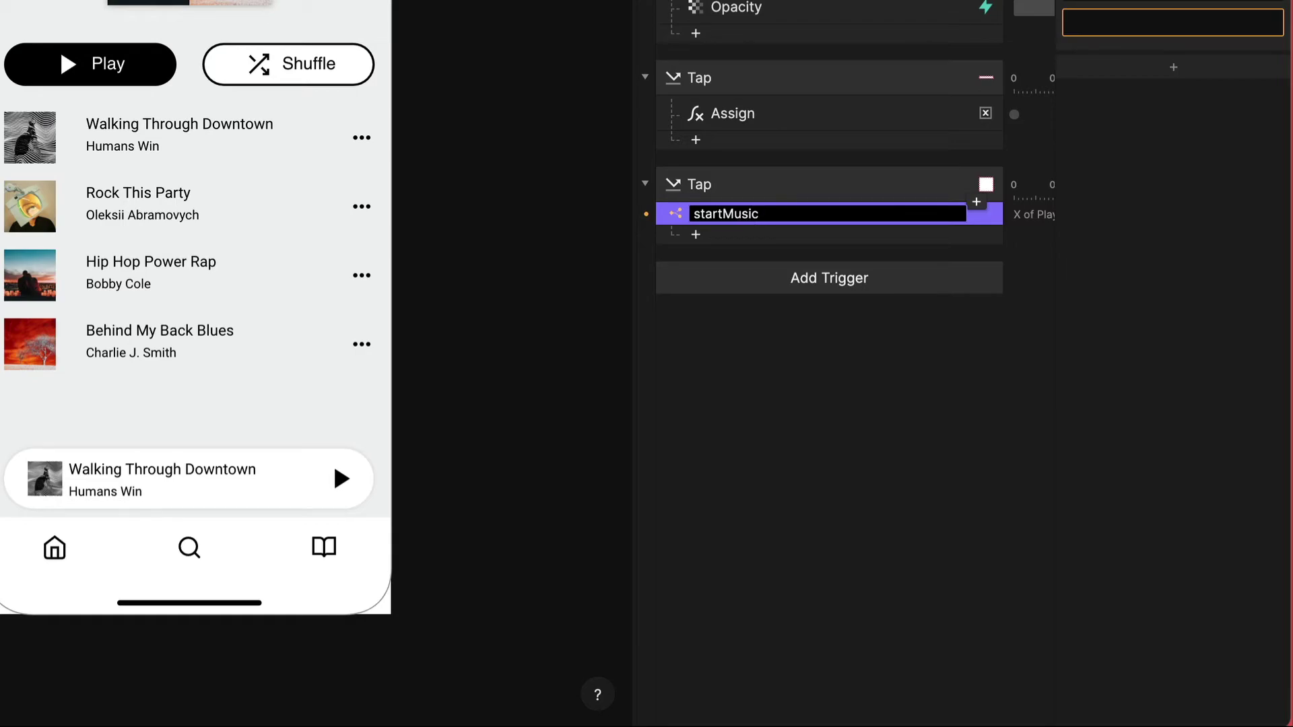
key("Return")
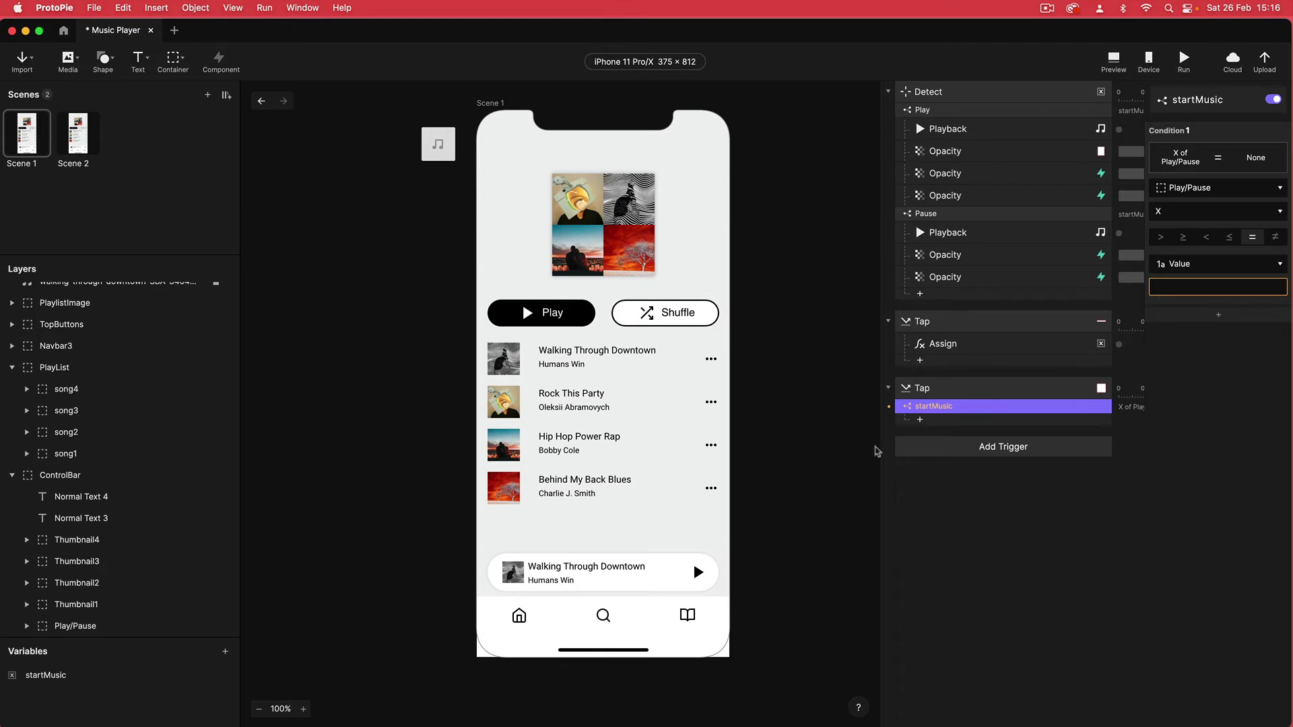
Step: Make the condition check whether startMusic equals 1
left_click(1203, 194)
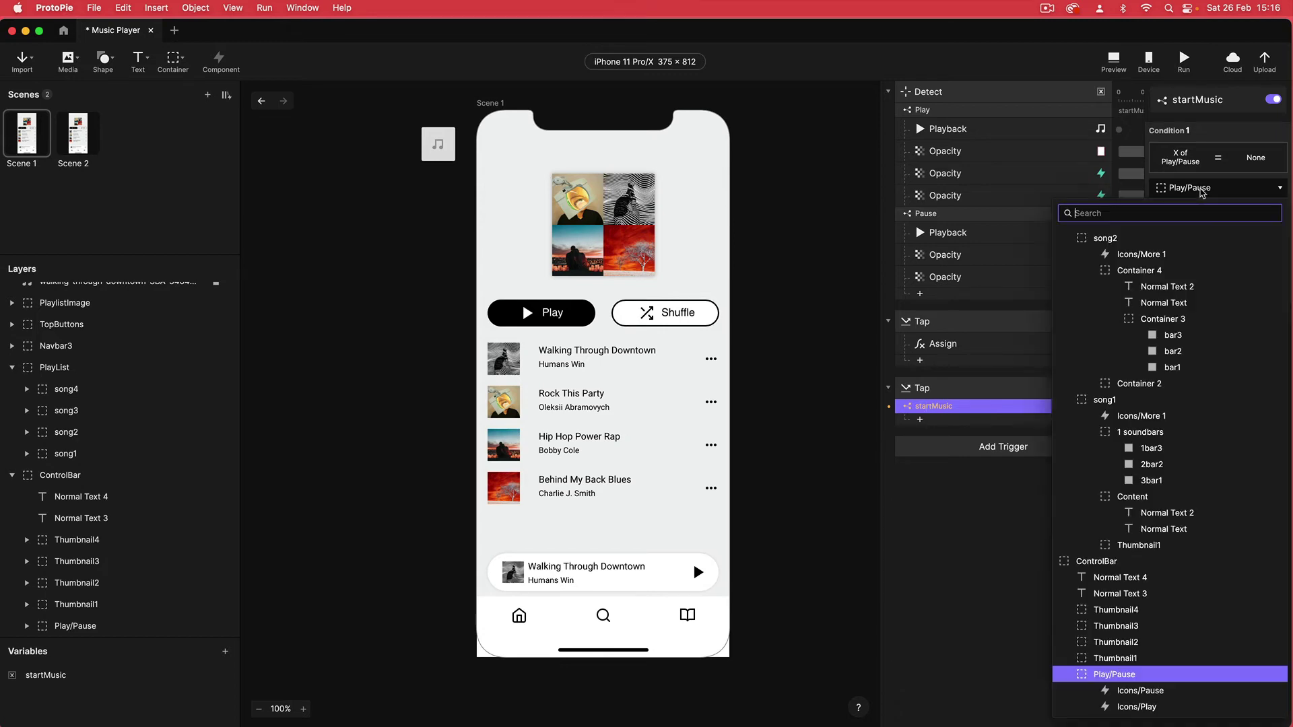
type("st")
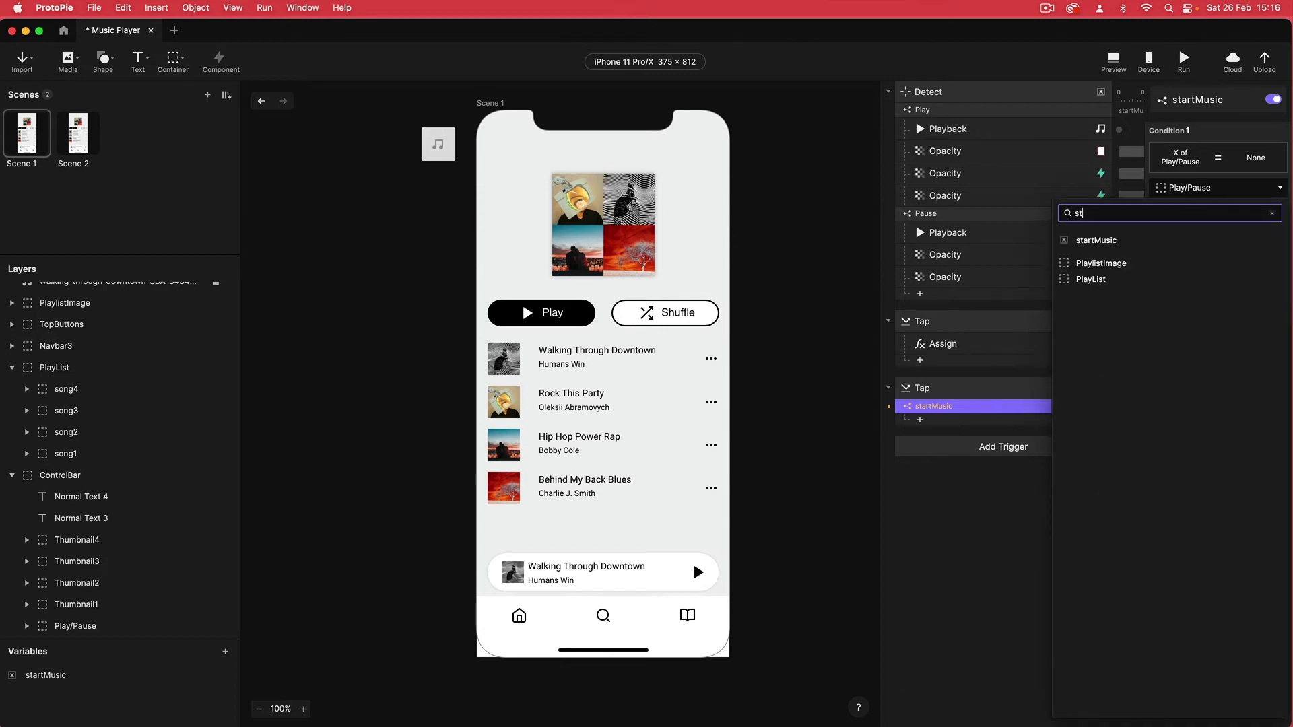
left_click(1097, 240)
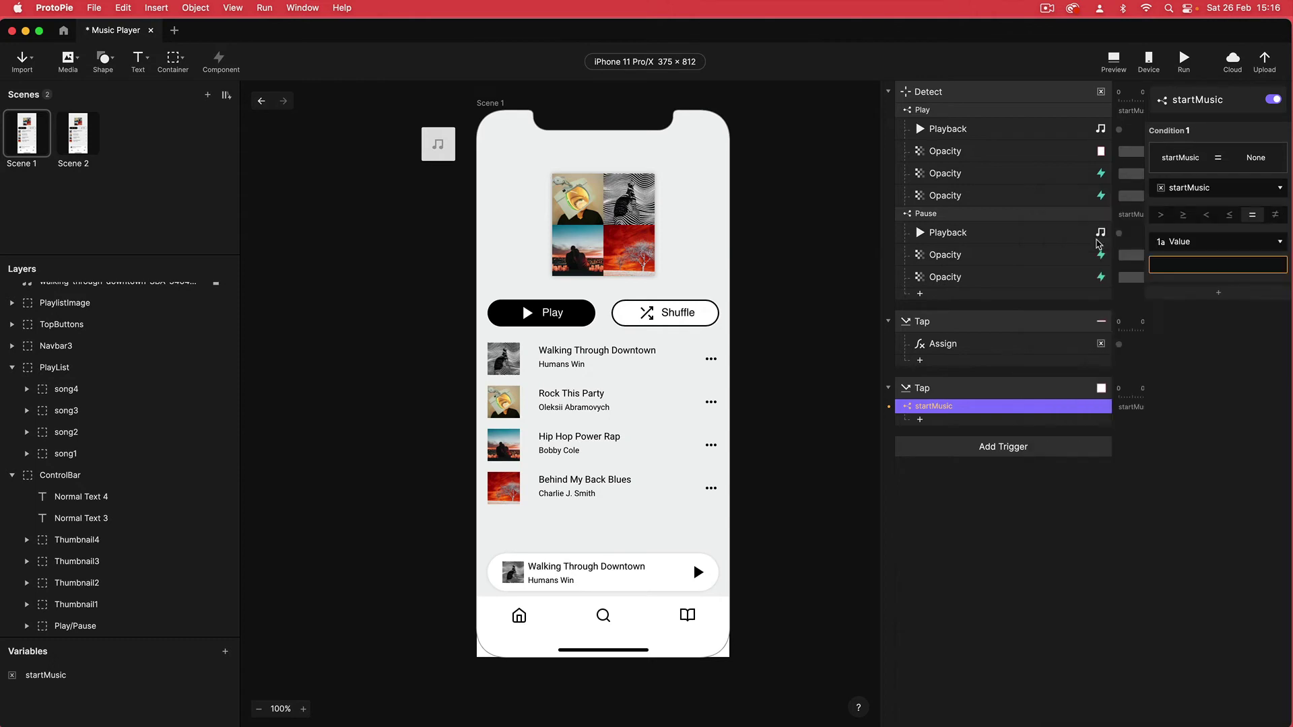
left_click(1200, 268)
type("1")
key("Return")
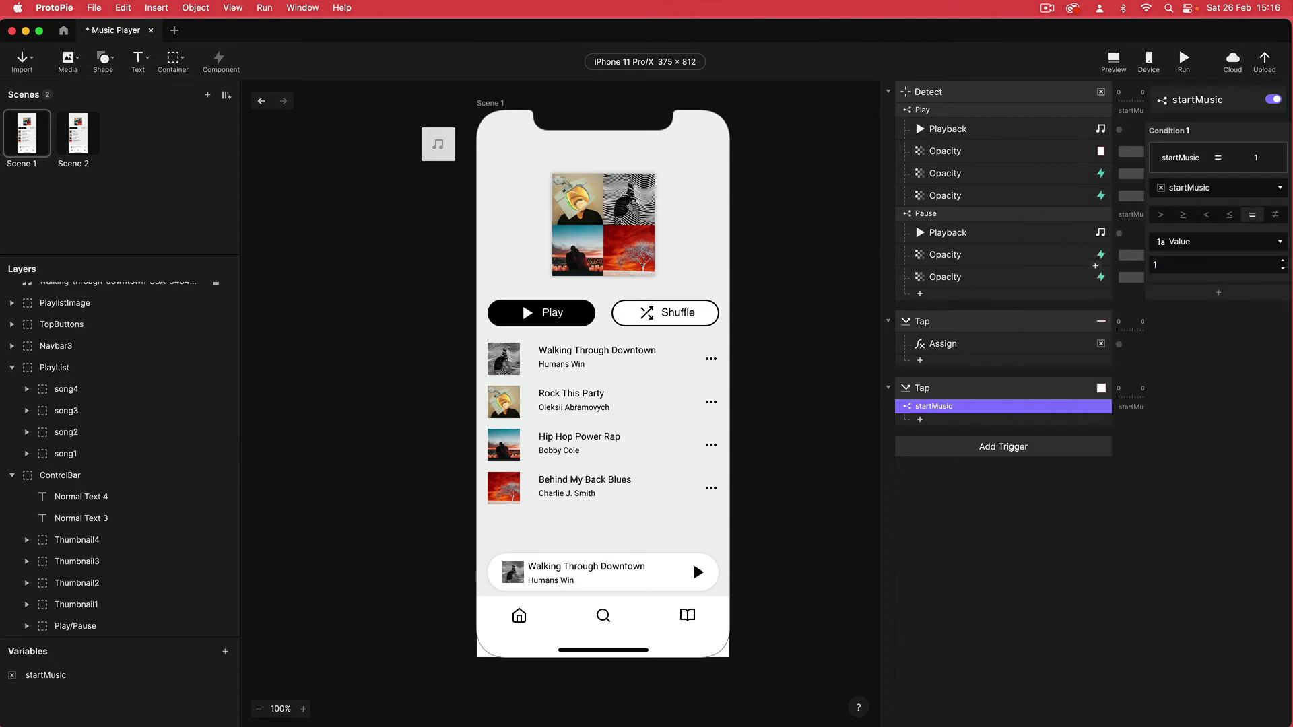
Step: Add an Assign response under the condition setting startMusic to 0
left_click(921, 421)
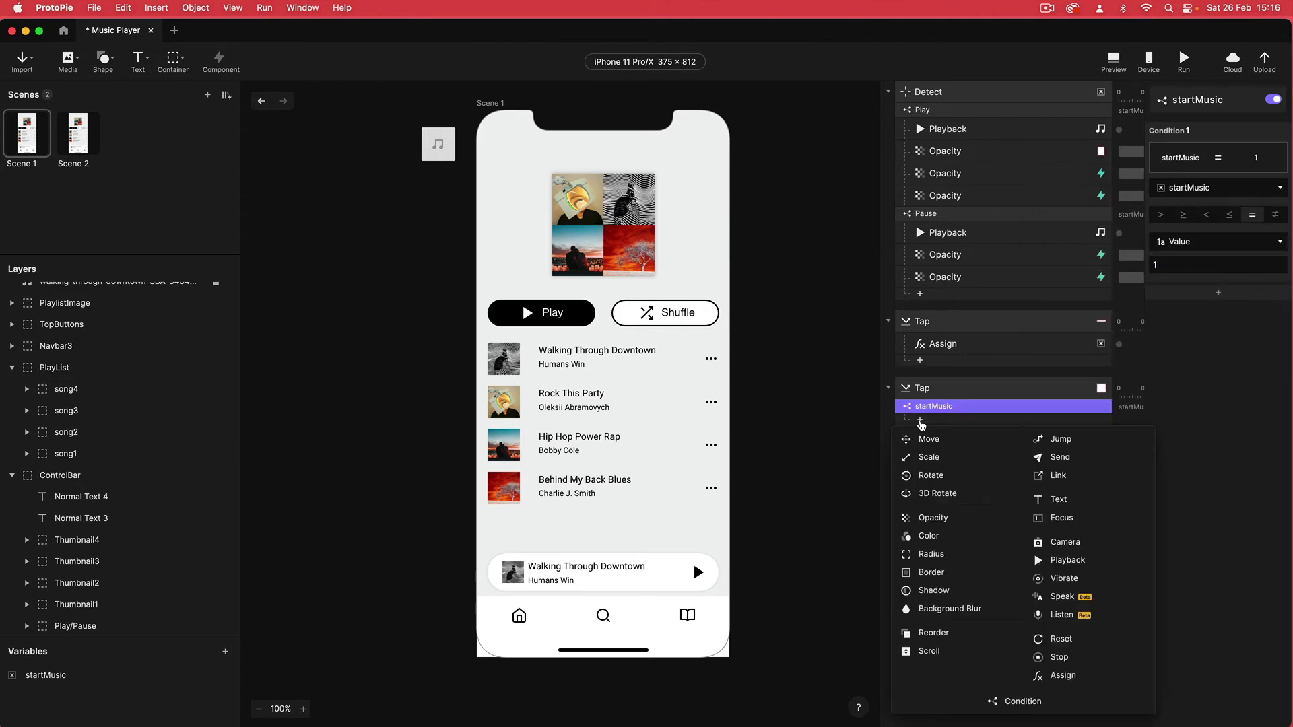
left_click(1063, 675)
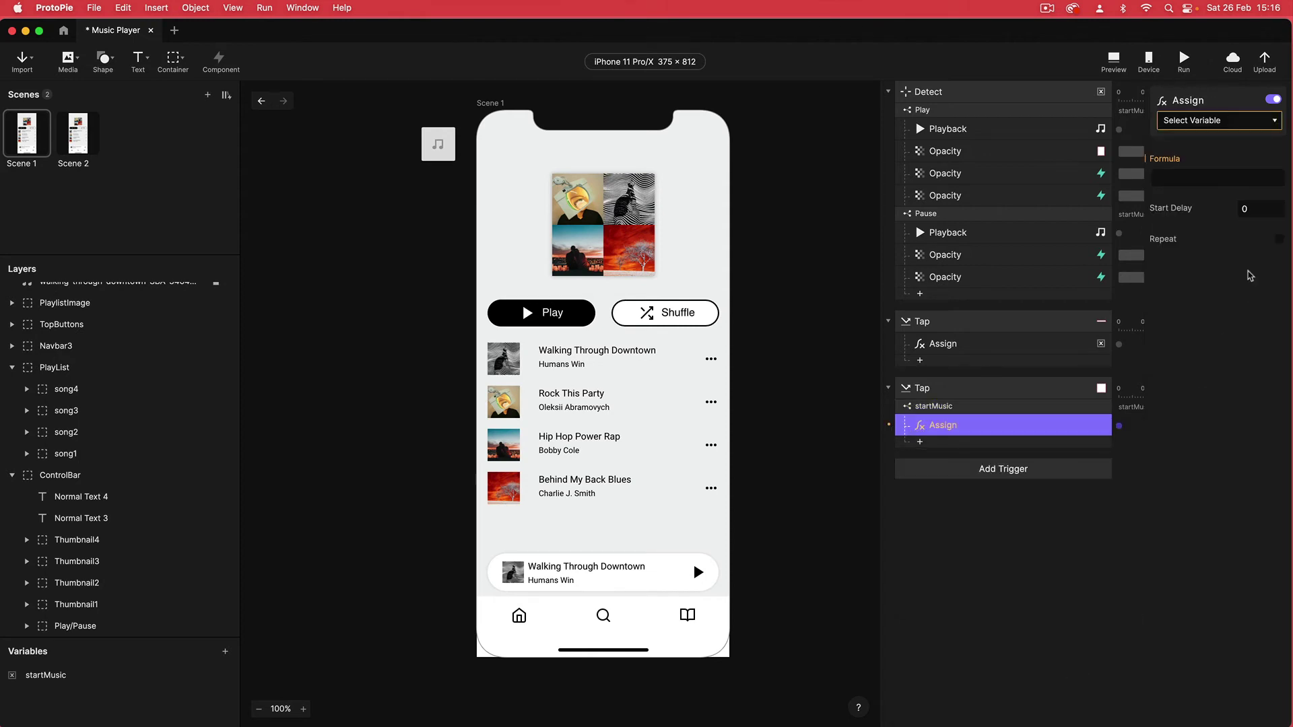
left_click(1198, 121)
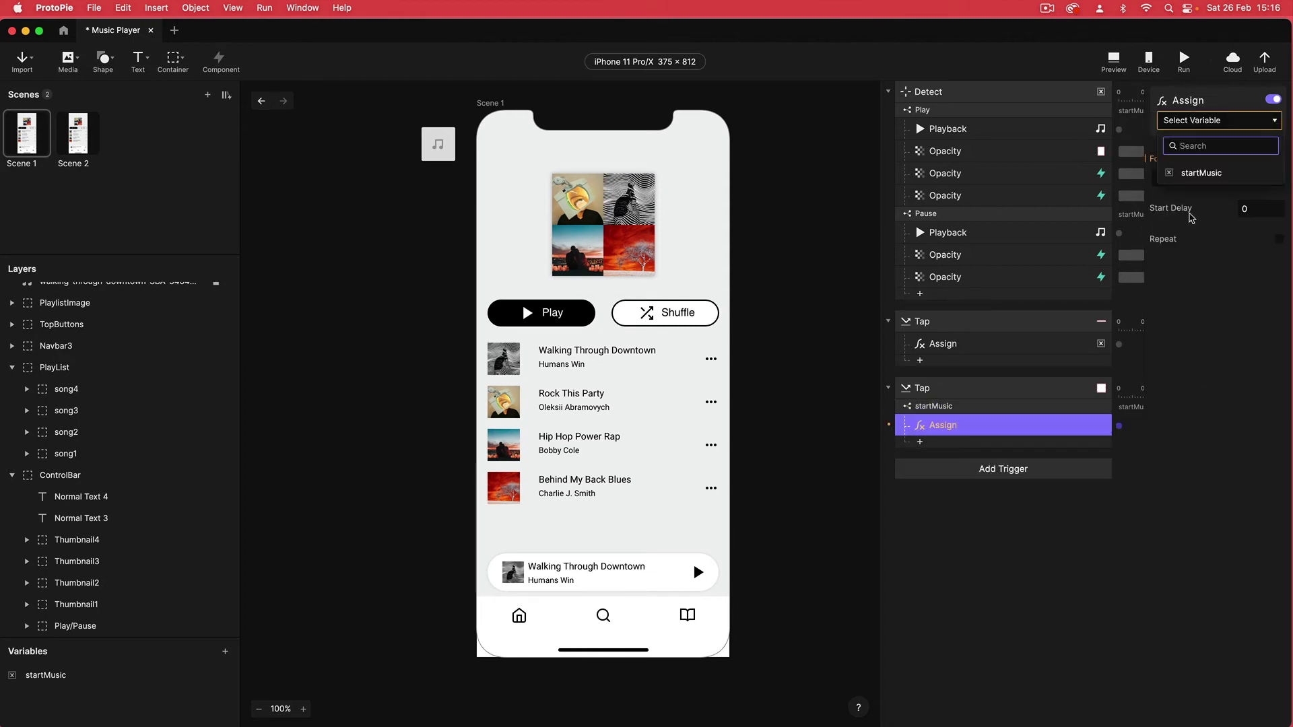
left_click(1193, 175)
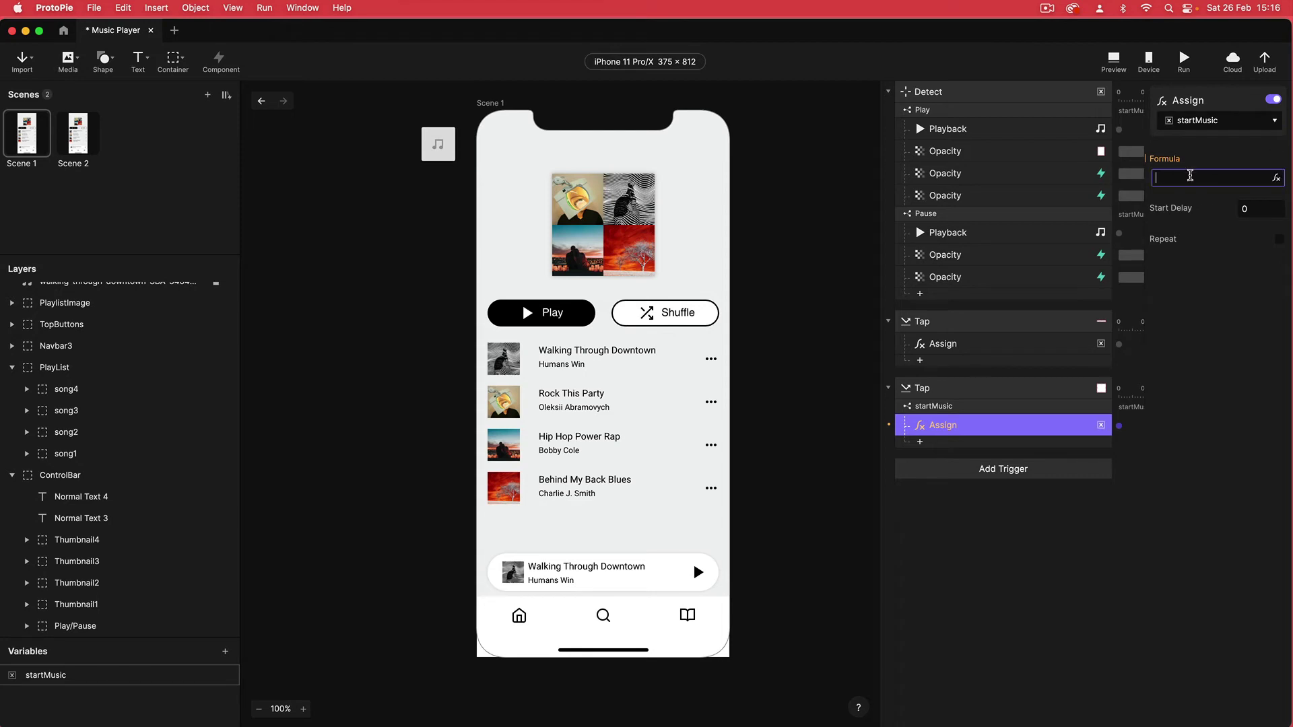
type("0")
key("Return")
Step: Duplicate the condition, make the copy check startMusic = 0, and assign 1
left_click(933, 408)
key("super+d")
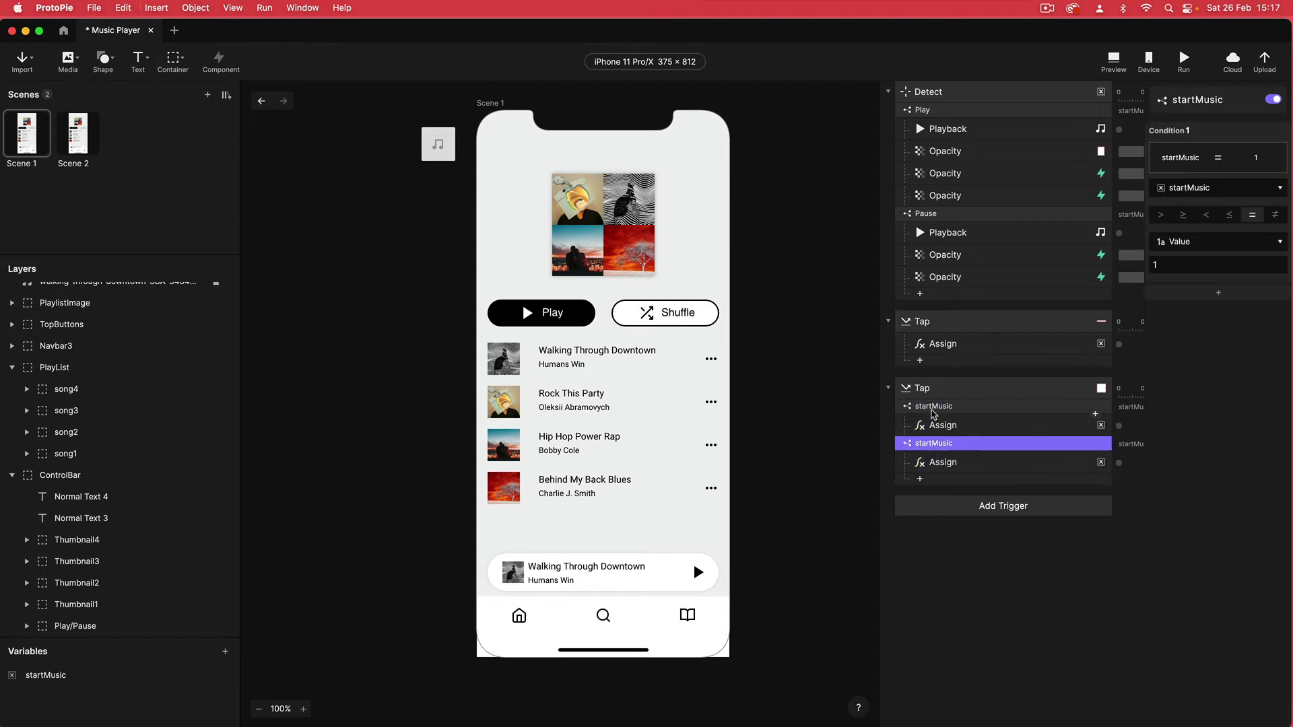
left_click(1169, 269)
type("0")
key("Return")
left_click(950, 462)
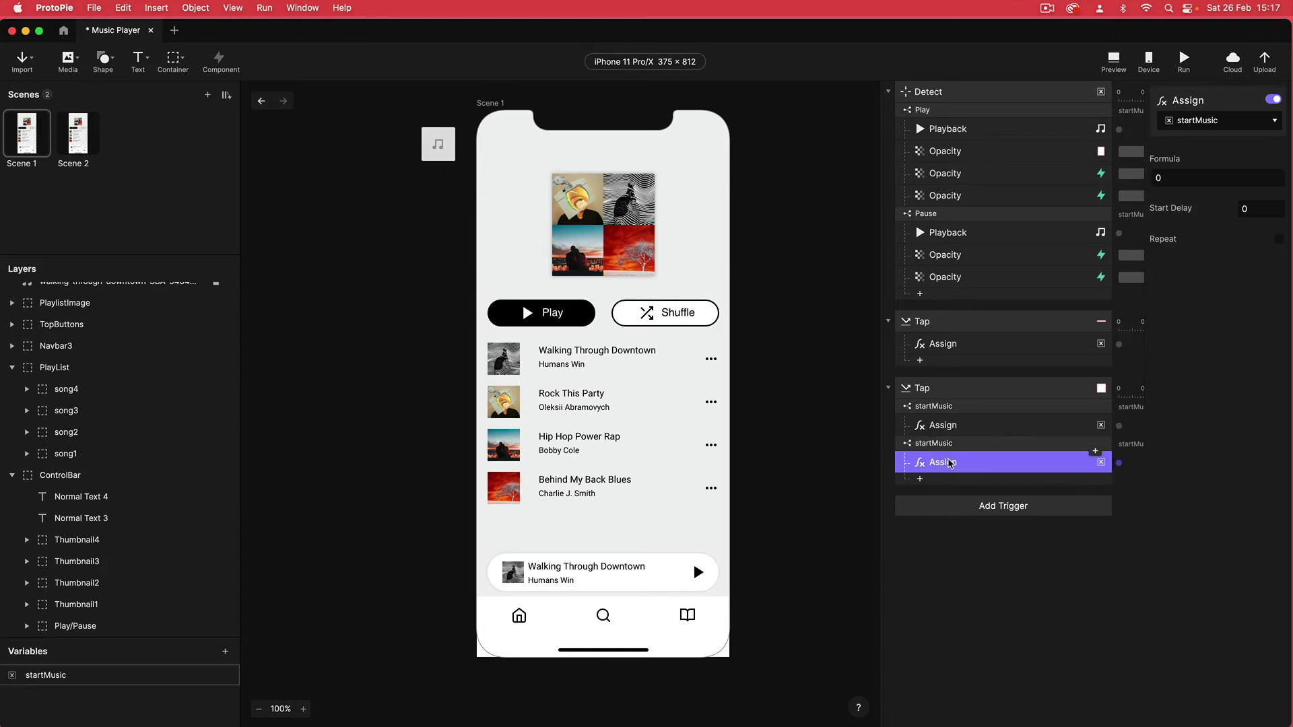
left_click(1161, 178)
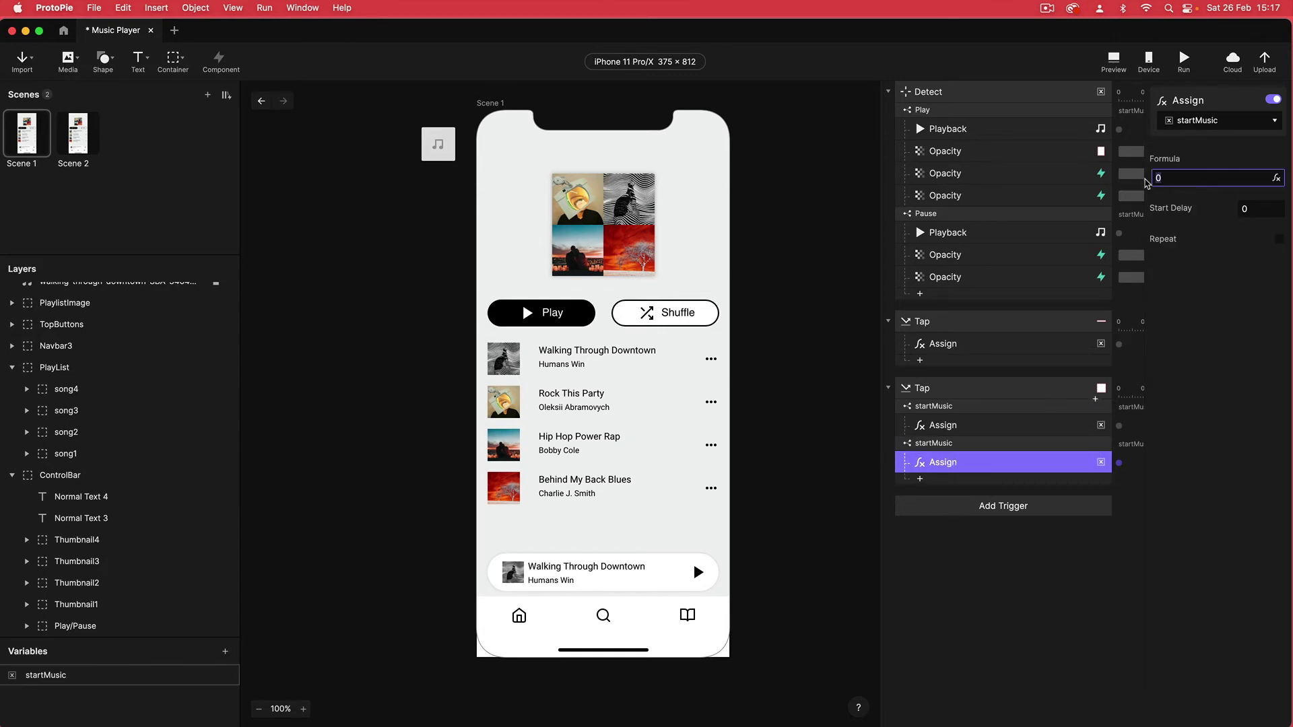
type("1")
key("Return")
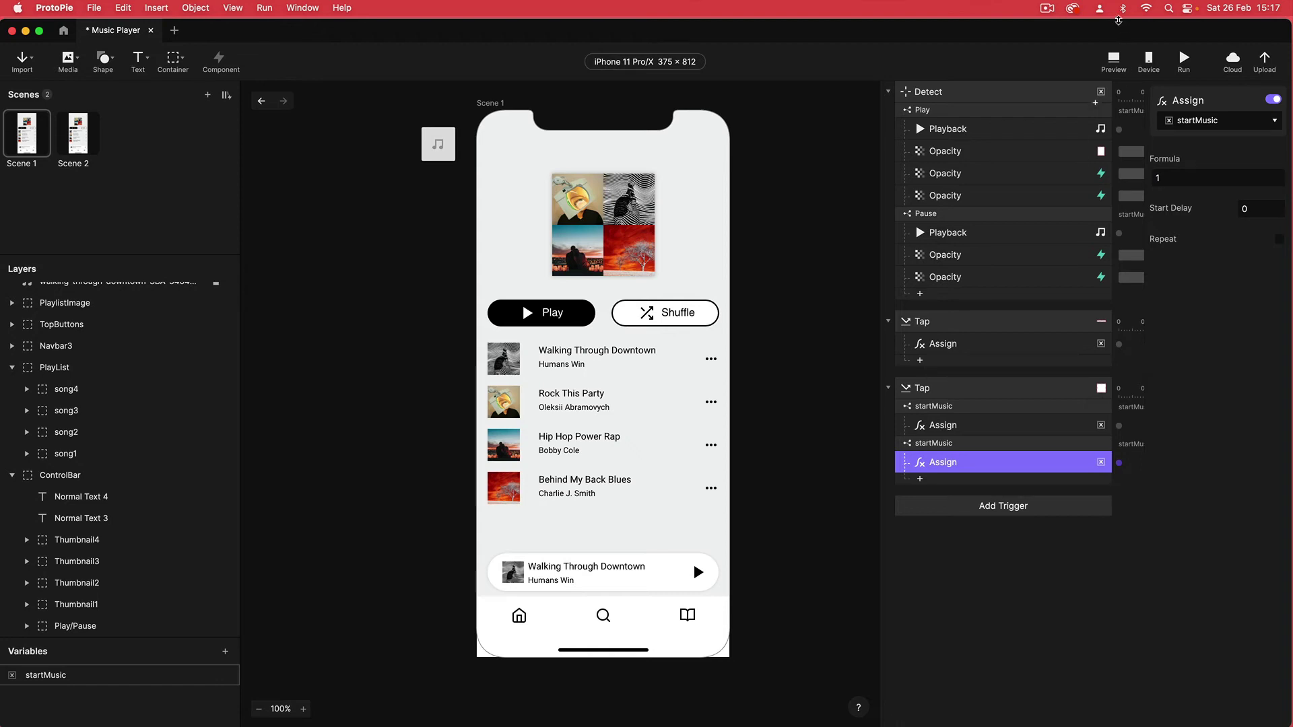
Step: Preview the prototype and tap the mini-player play button twice to toggle play and pause
left_click(1115, 59)
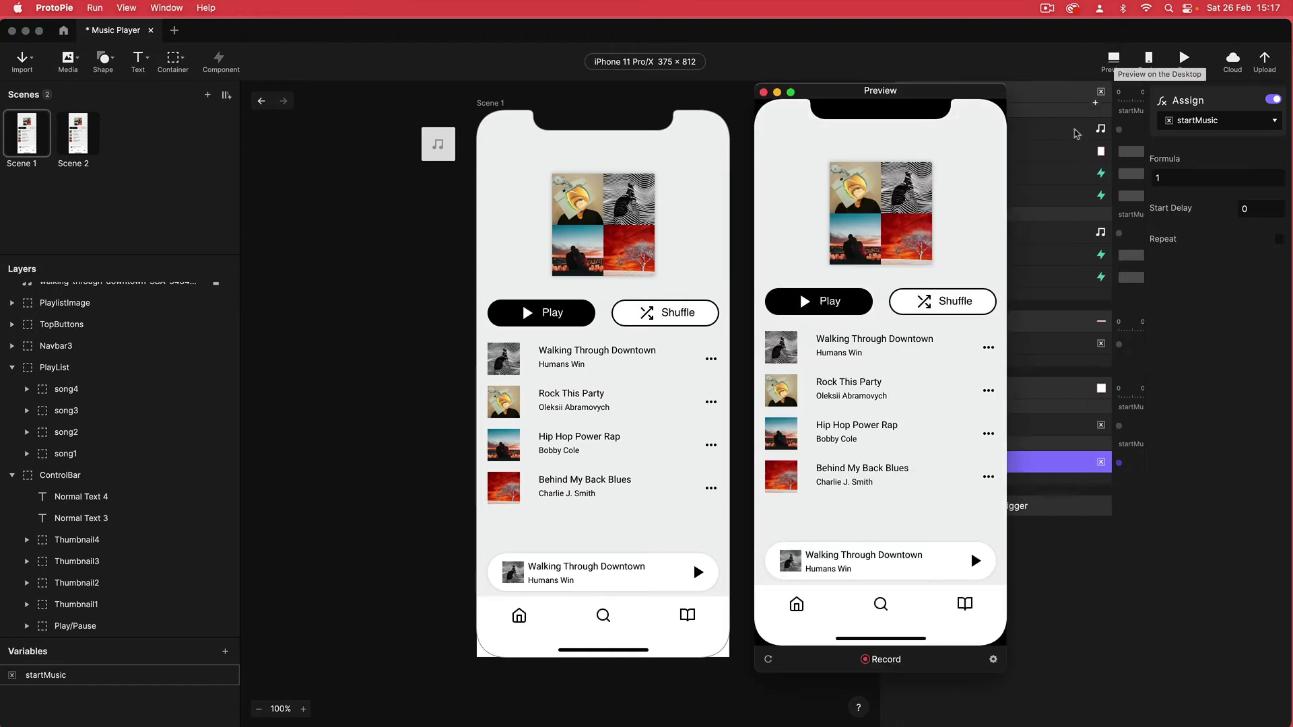
left_click(975, 561)
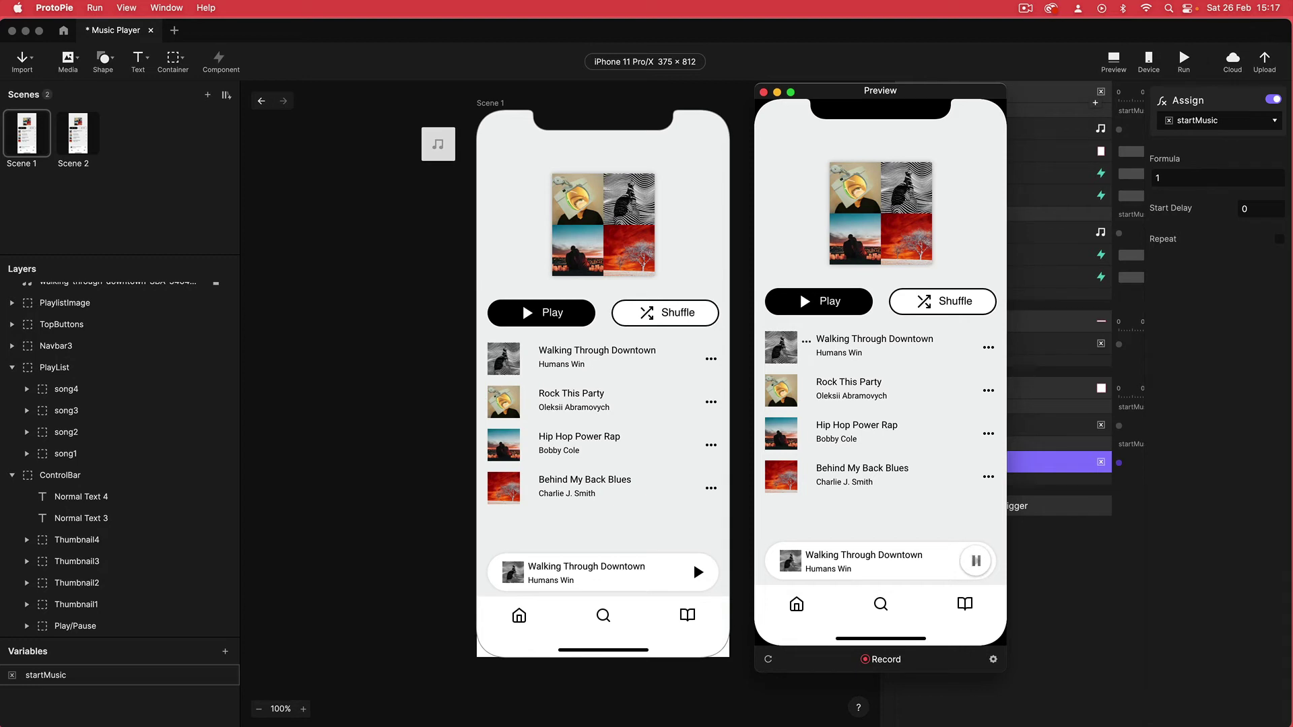
left_click(975, 561)
Step: Add a Sound trigger with a Scale response targeting layer 3bar1
left_click(763, 91)
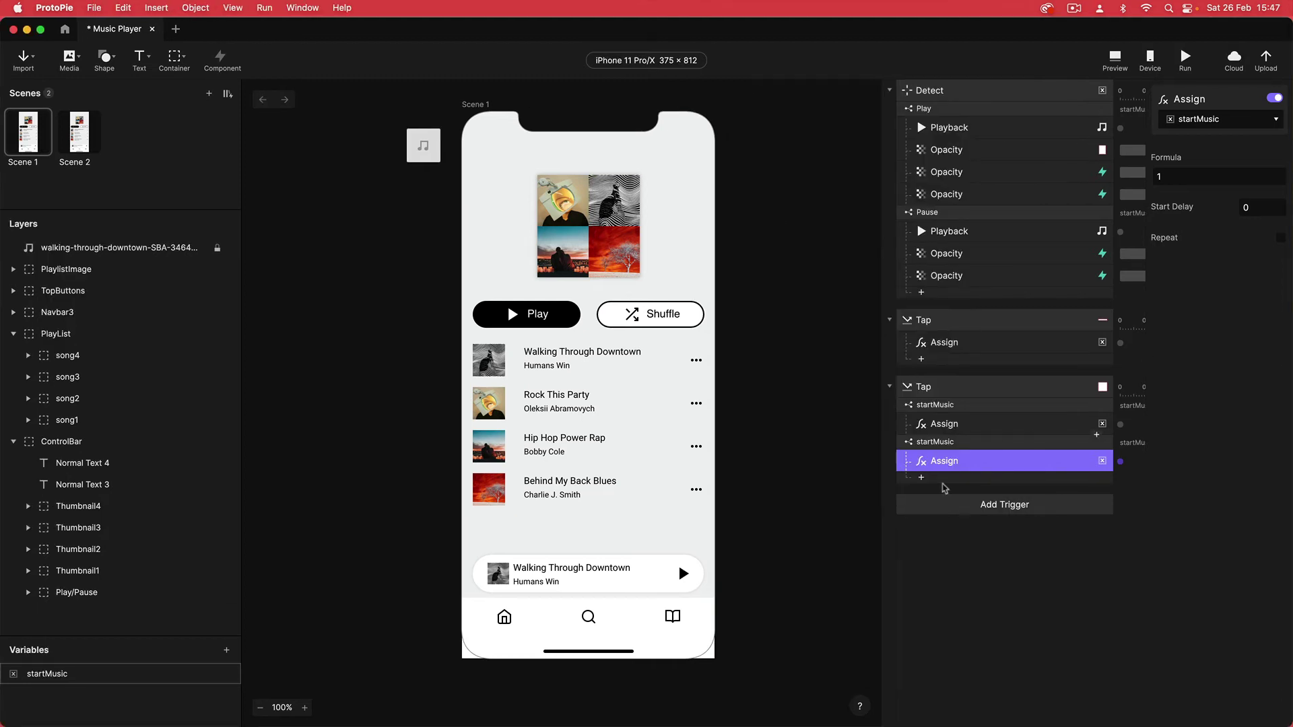
left_click(981, 505)
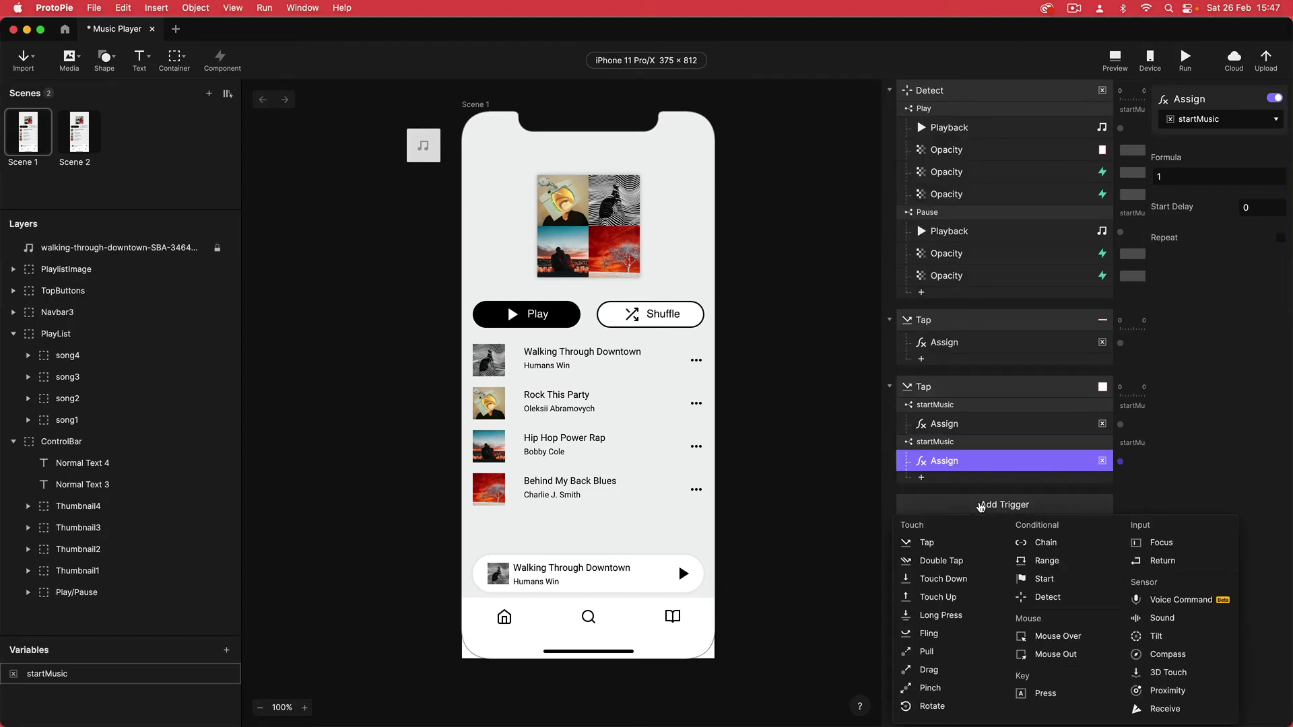
left_click(1169, 619)
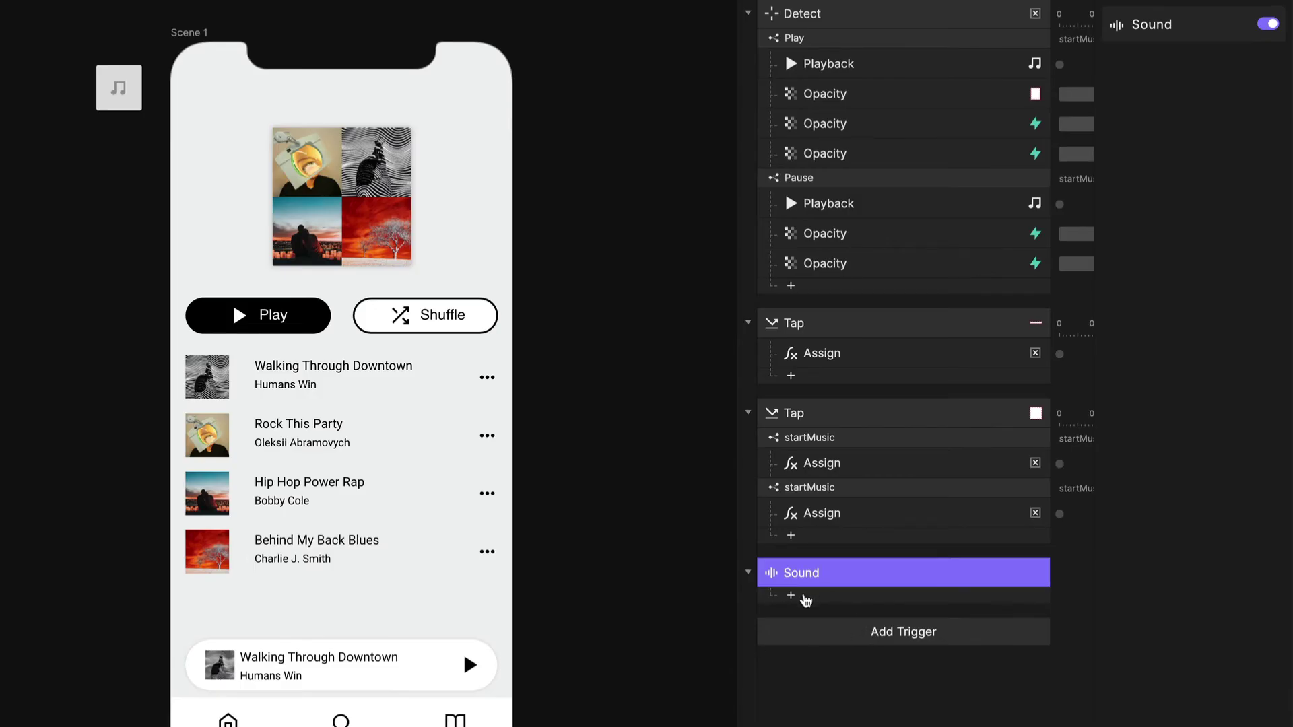
left_click(792, 597)
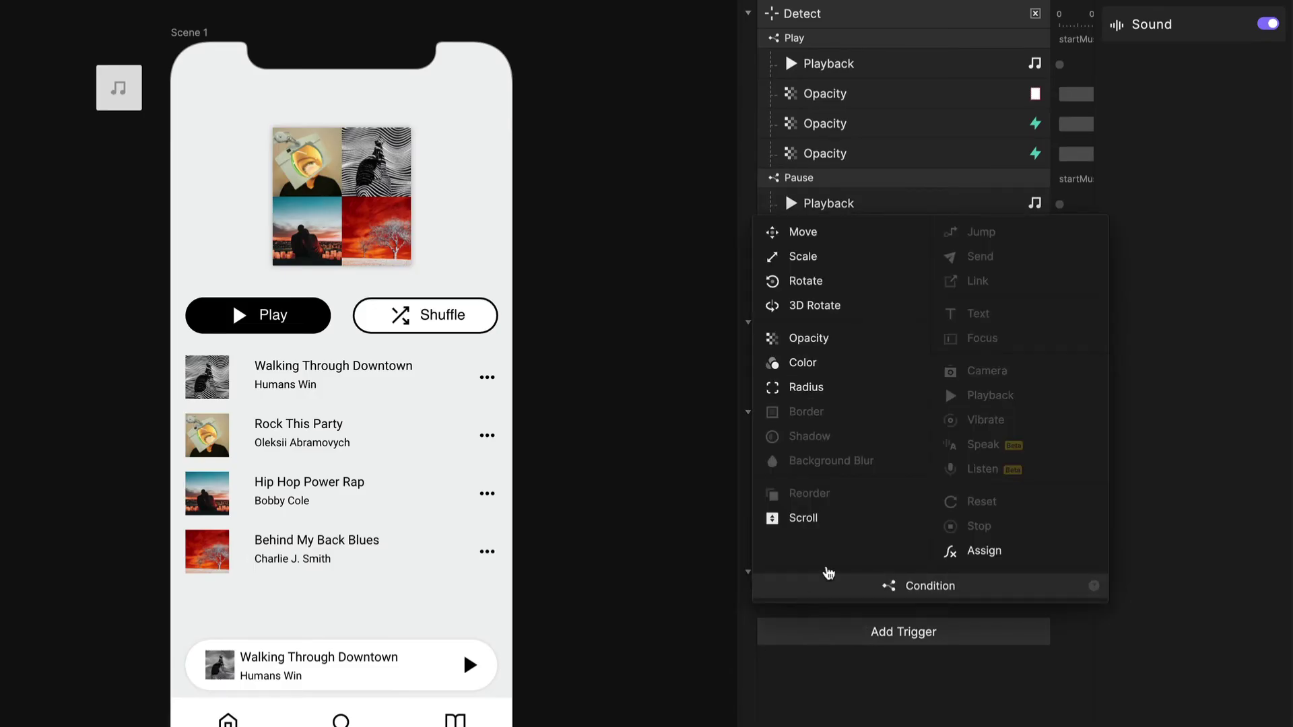
left_click(842, 264)
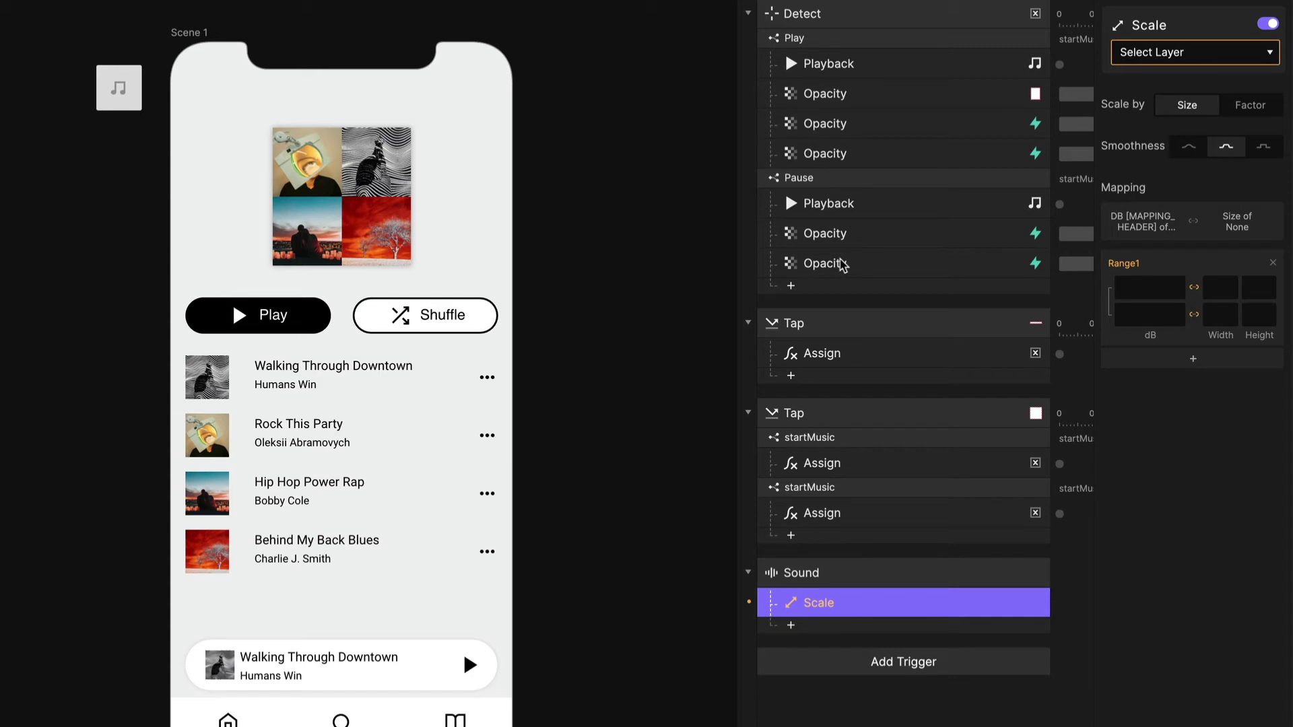
left_click(1136, 54)
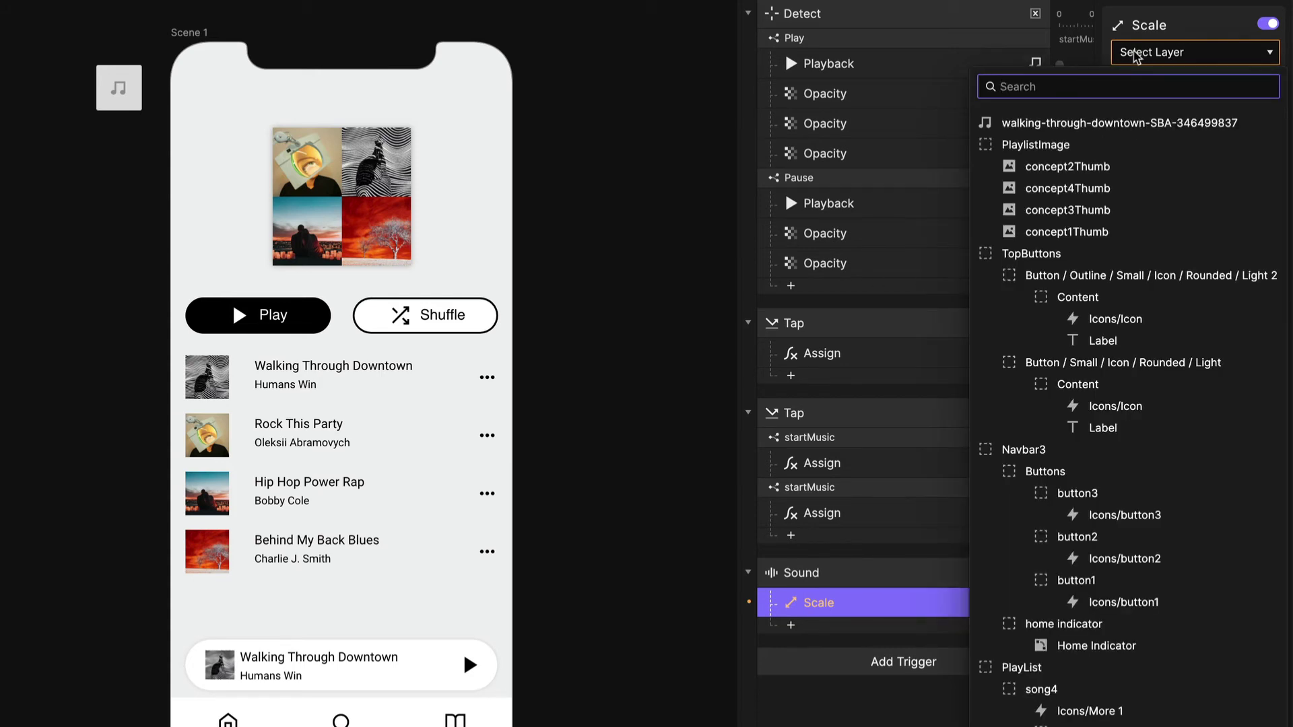
type("3ba")
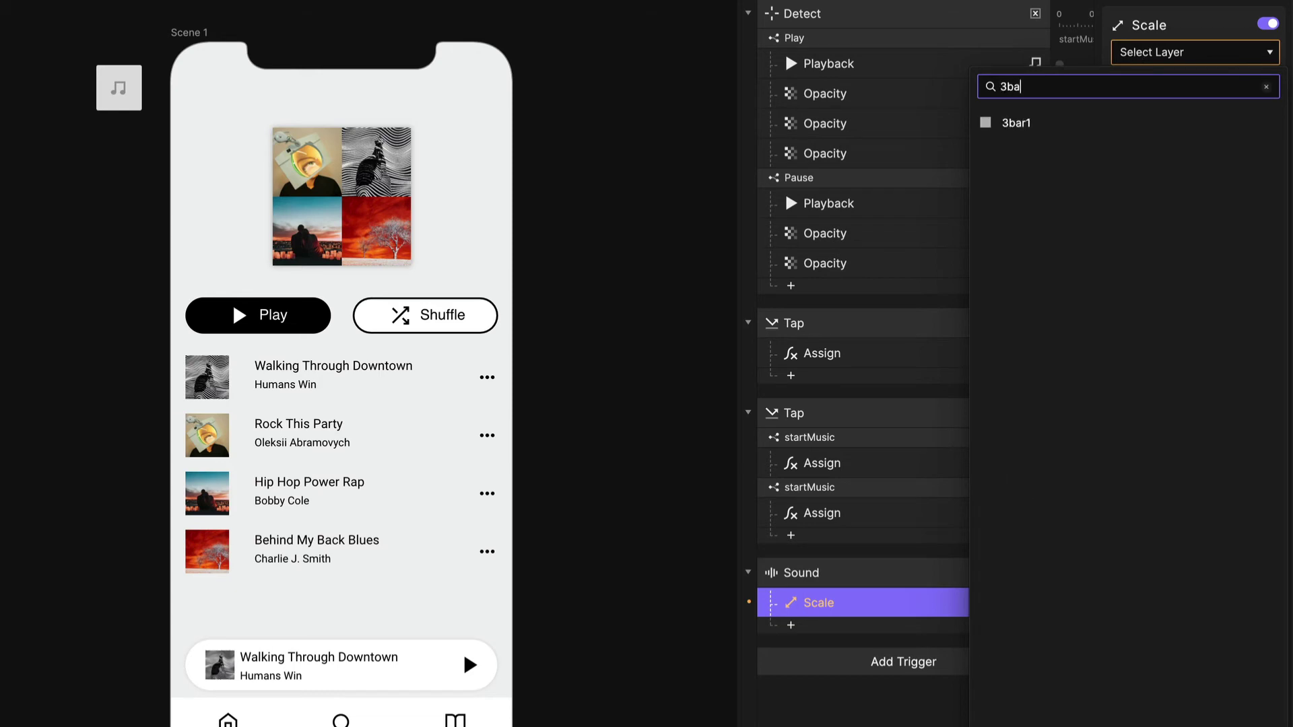
left_click(1041, 129)
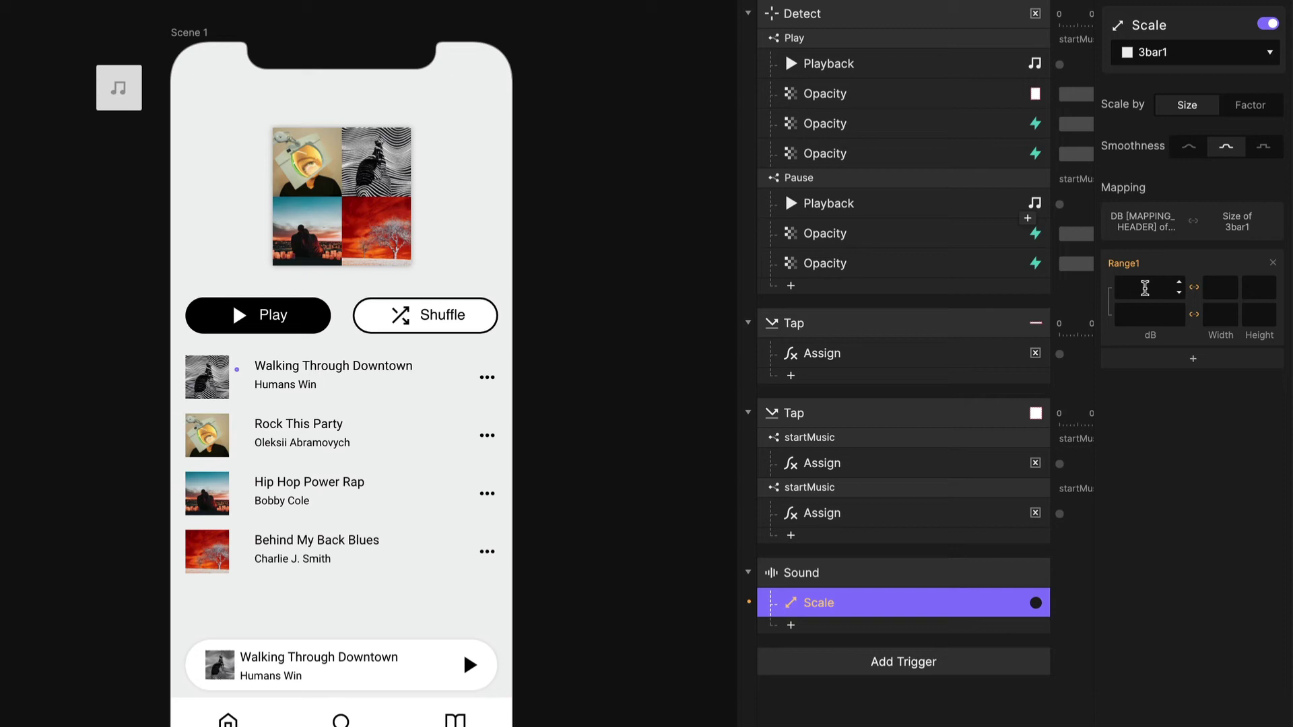
Step: Map 50–100 dB to a height of 0–13, then duplicate the Scale response
left_click(1145, 288)
type("50")
left_click(1131, 317)
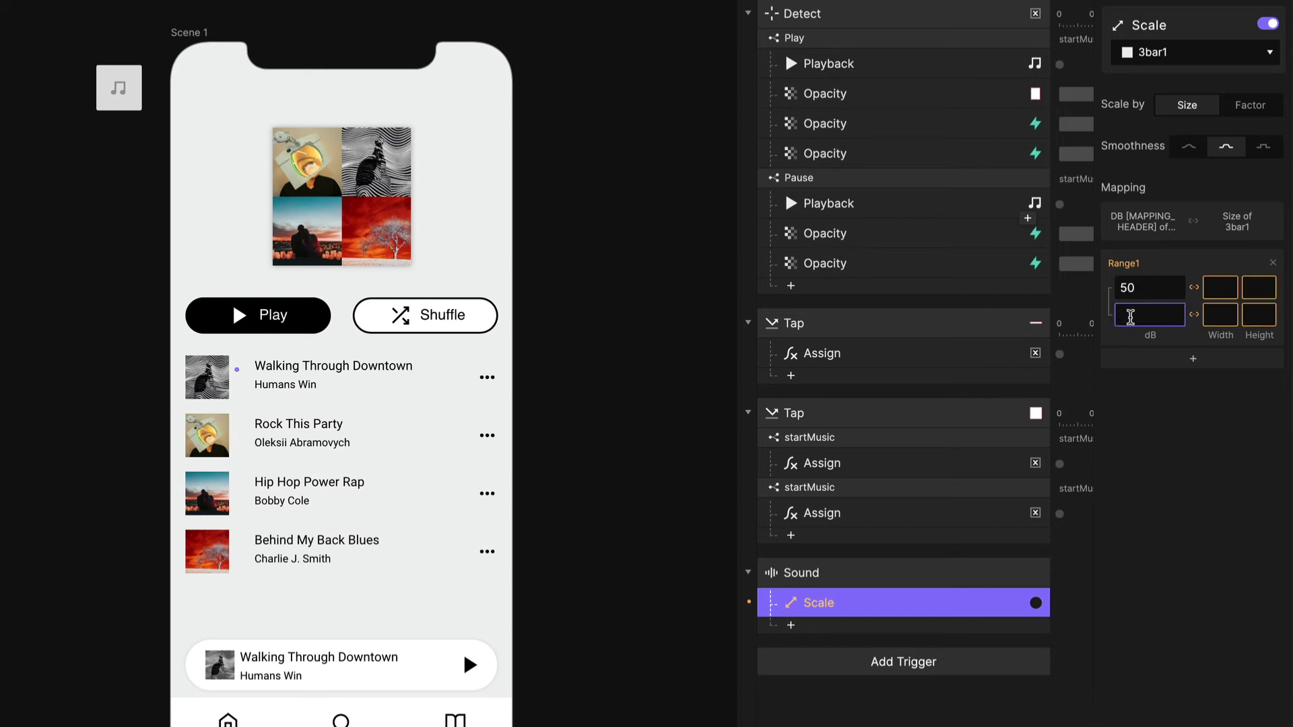
type("100")
left_click(1263, 288)
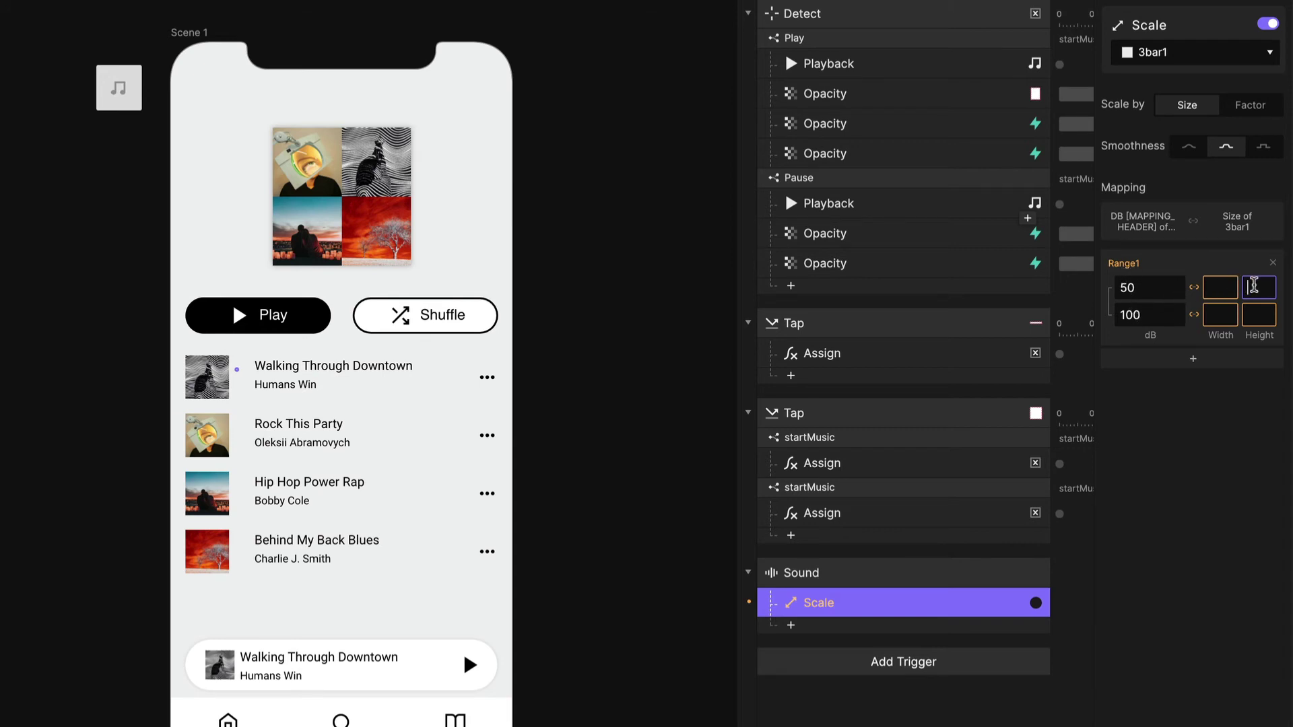
type("0")
left_click(1258, 314)
type("13")
key("Return")
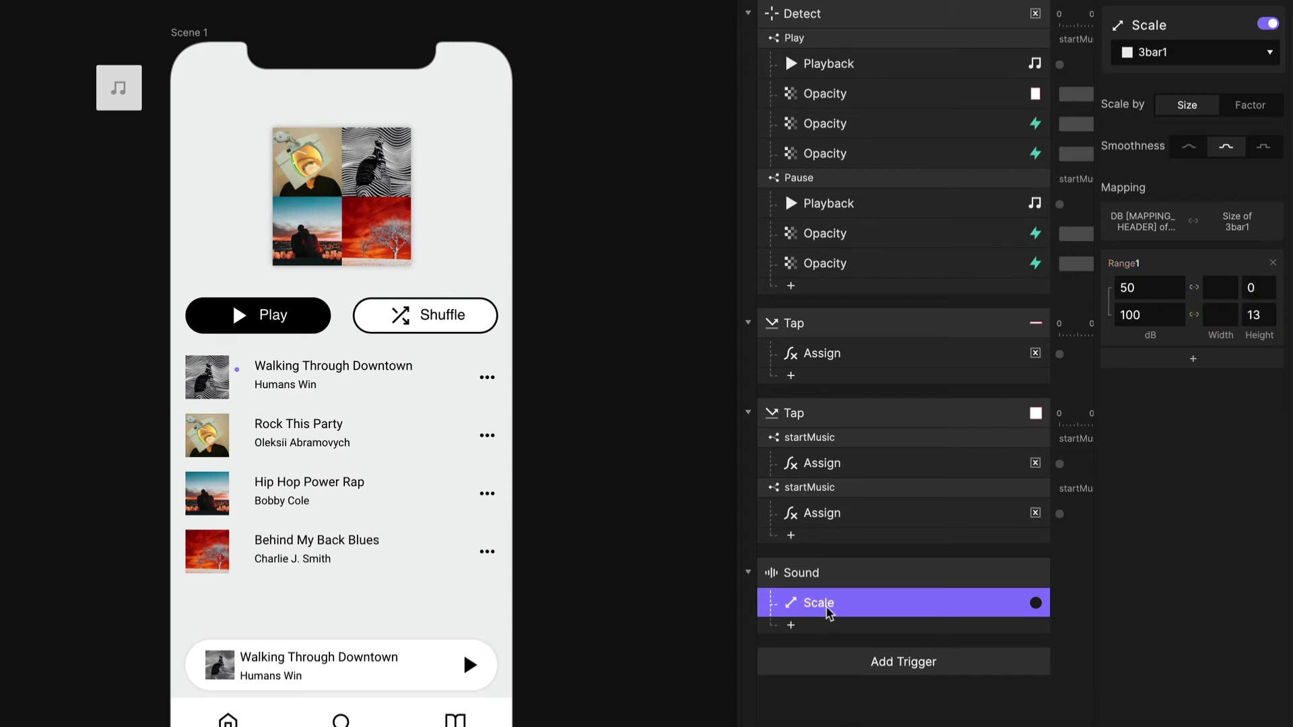
key("ctrl+d")
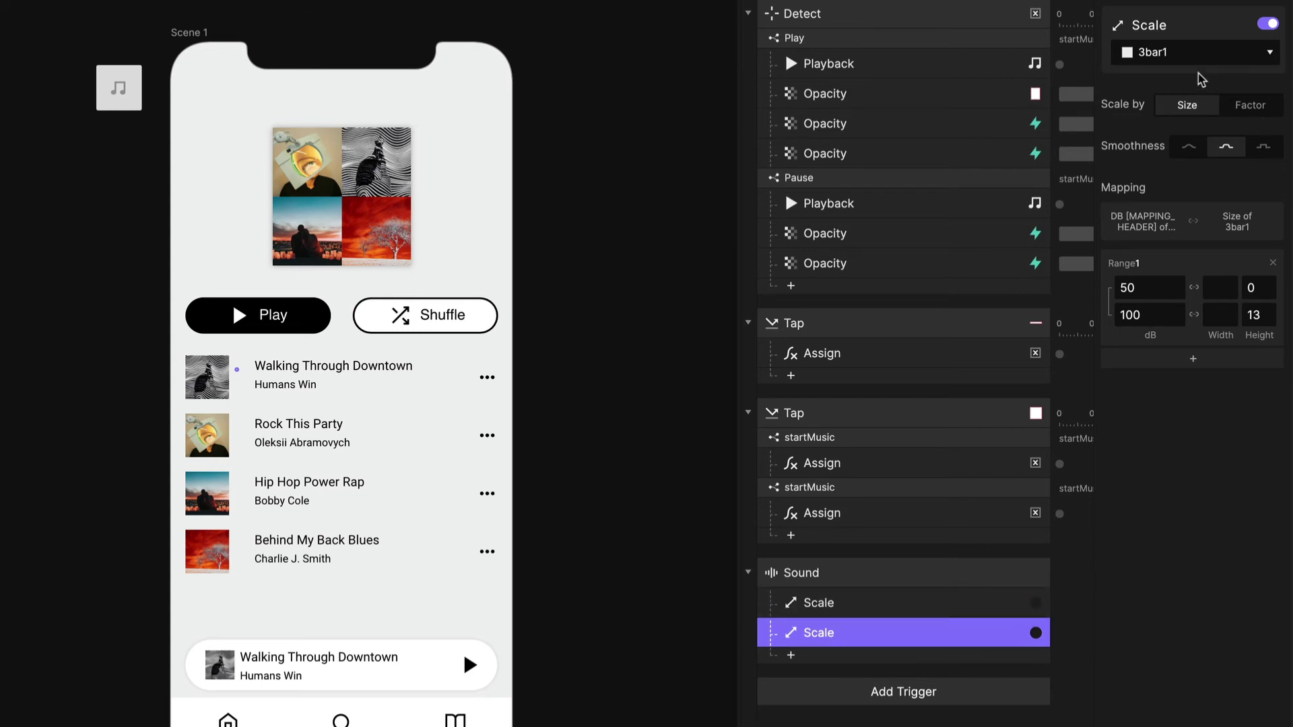
Step: Retarget the copied Scale to 2bar2, mapping 50–80 dB to a height of 0–15
left_click(1178, 54)
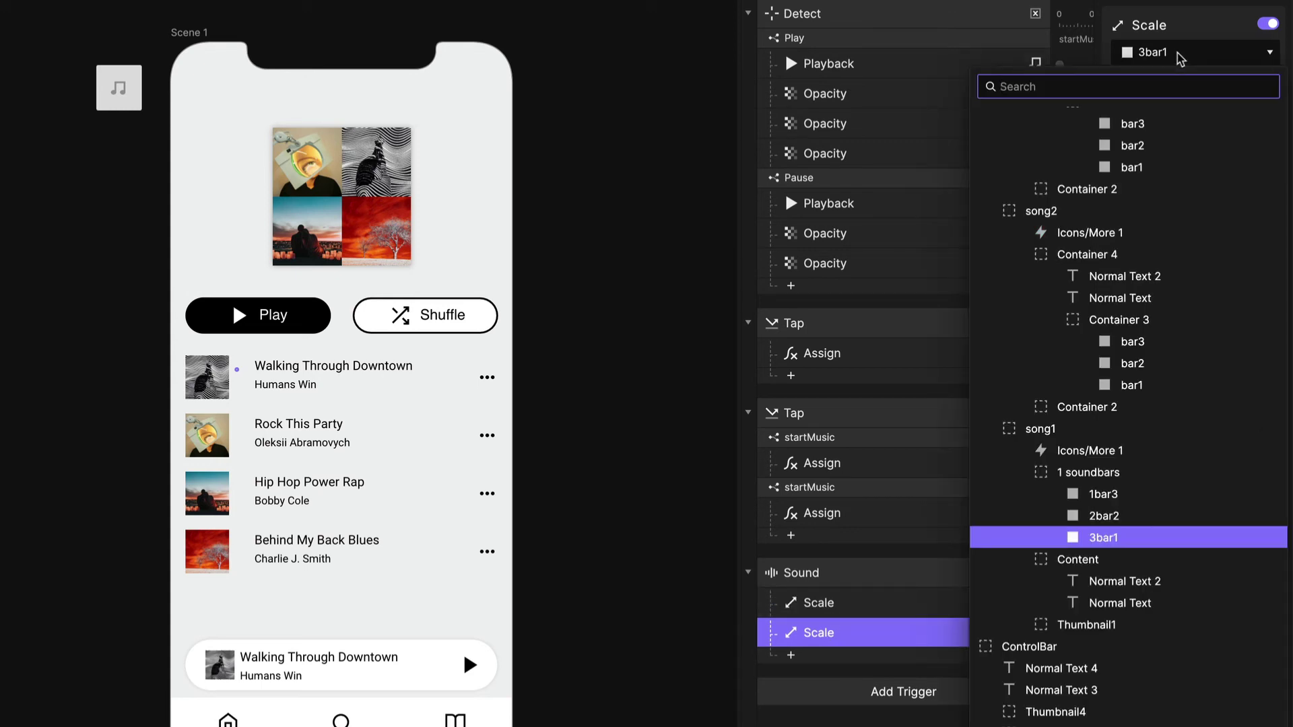
type("sb")
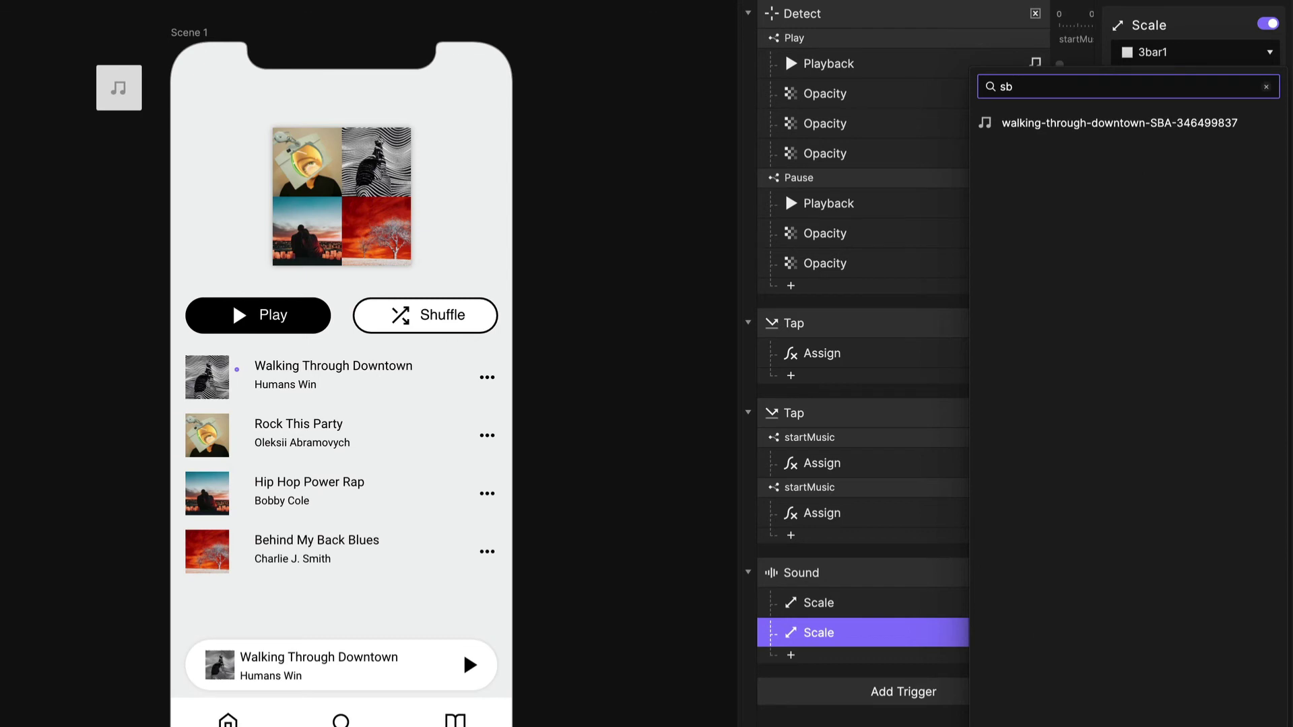
key("BackSpace")
key("BackSpace")
type("2b")
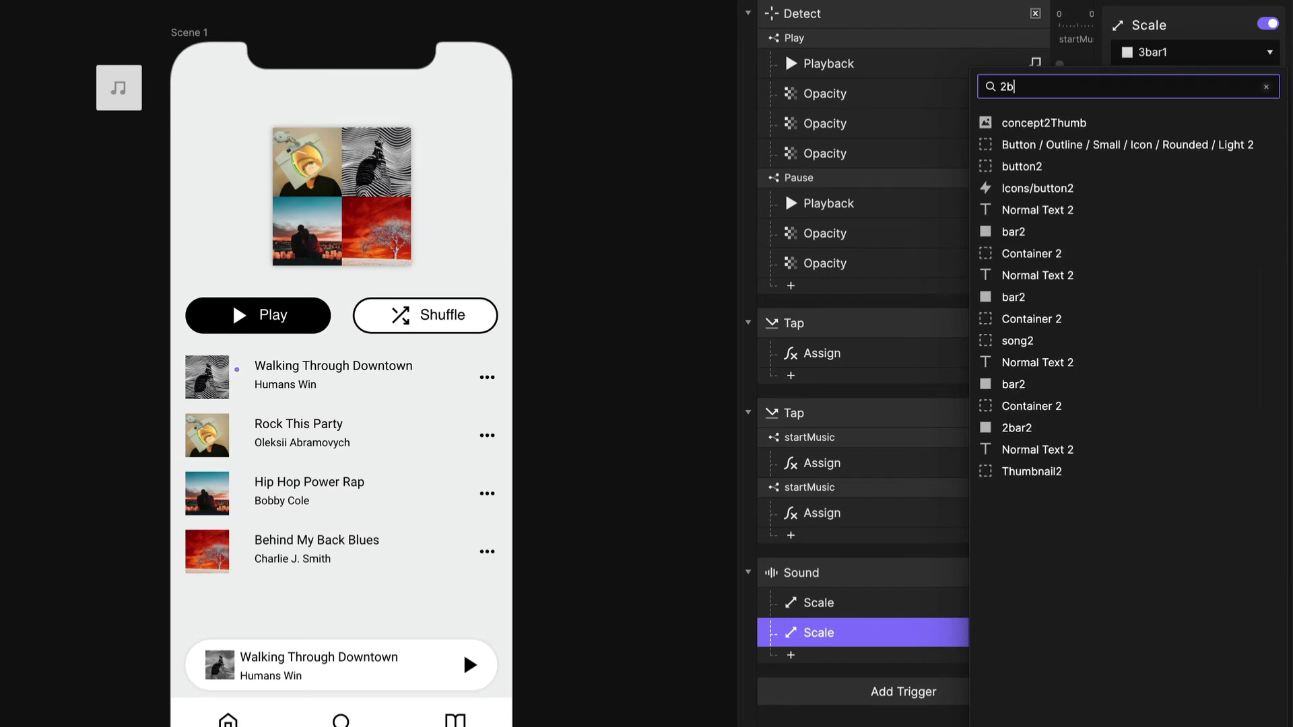
left_click(1034, 124)
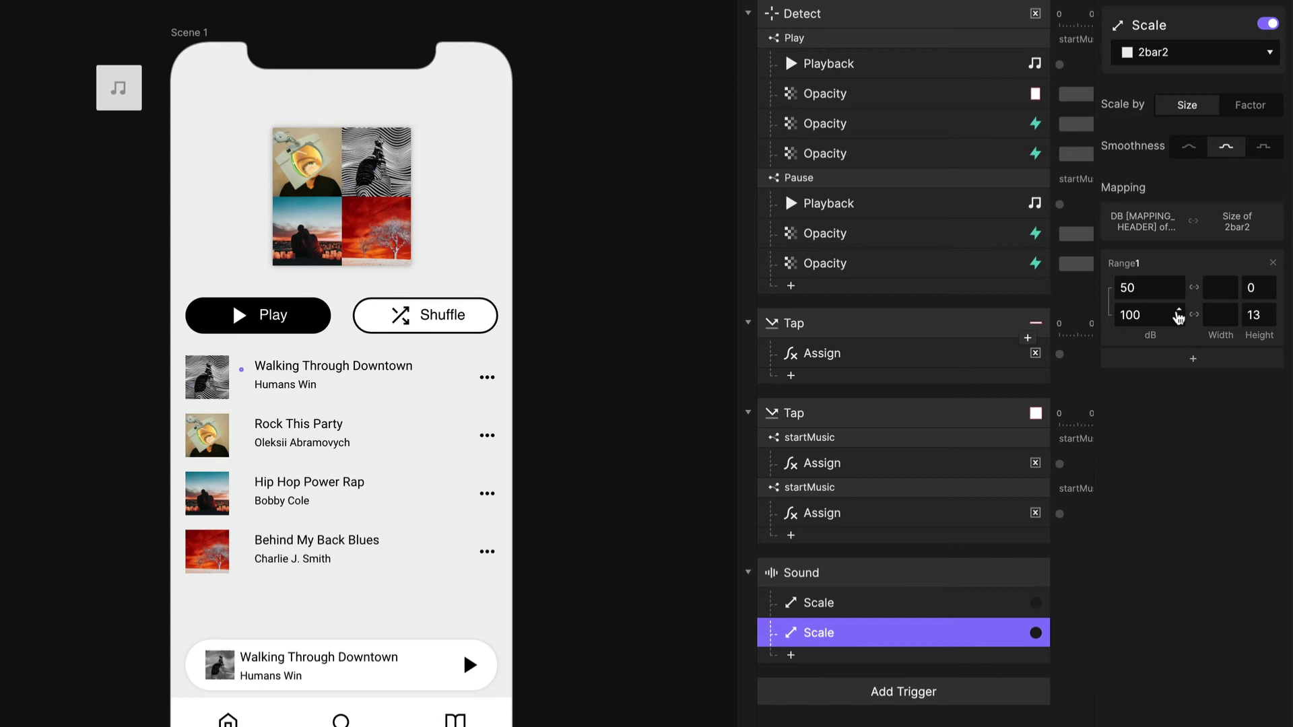
left_click(1139, 315)
double_click(1139, 316)
type("80")
left_click(1257, 316)
key("BackSpace")
type("5")
key("Return")
Step: Duplicate the Scale again, target 1bar3, and set its upper dB limit to 90
key("ctrl+d")
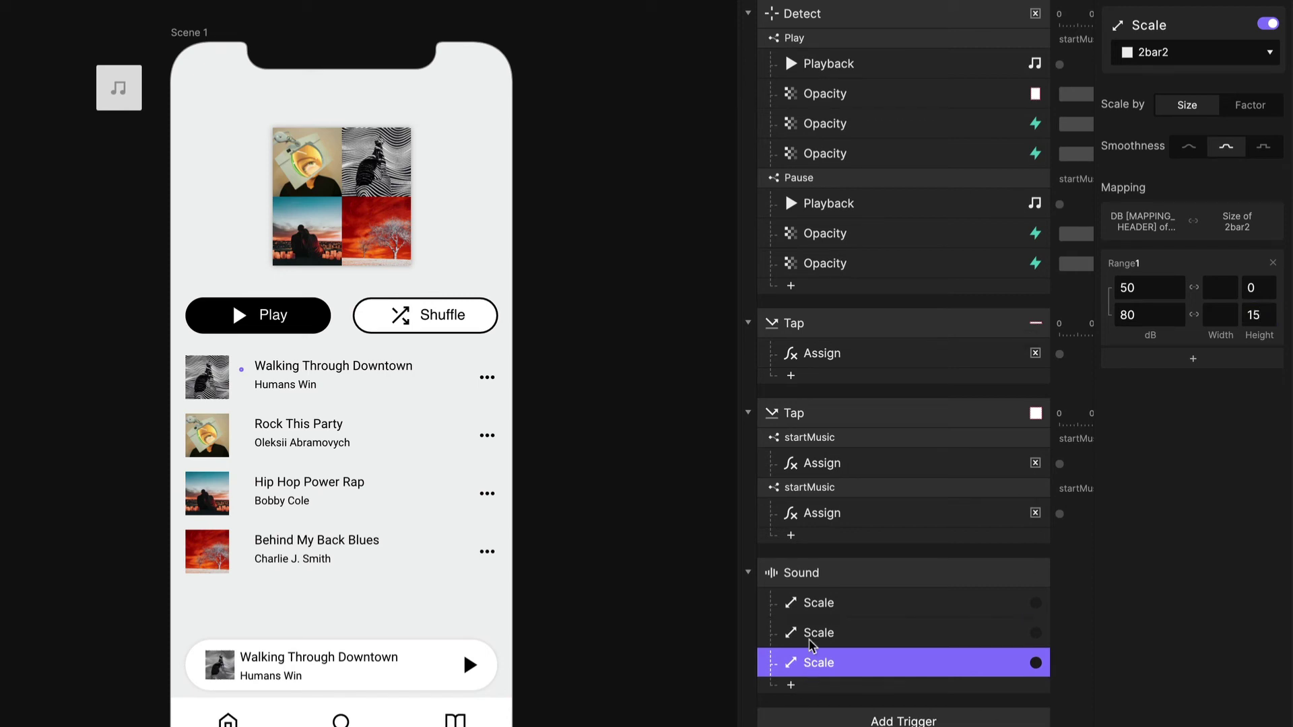
left_click(1151, 61)
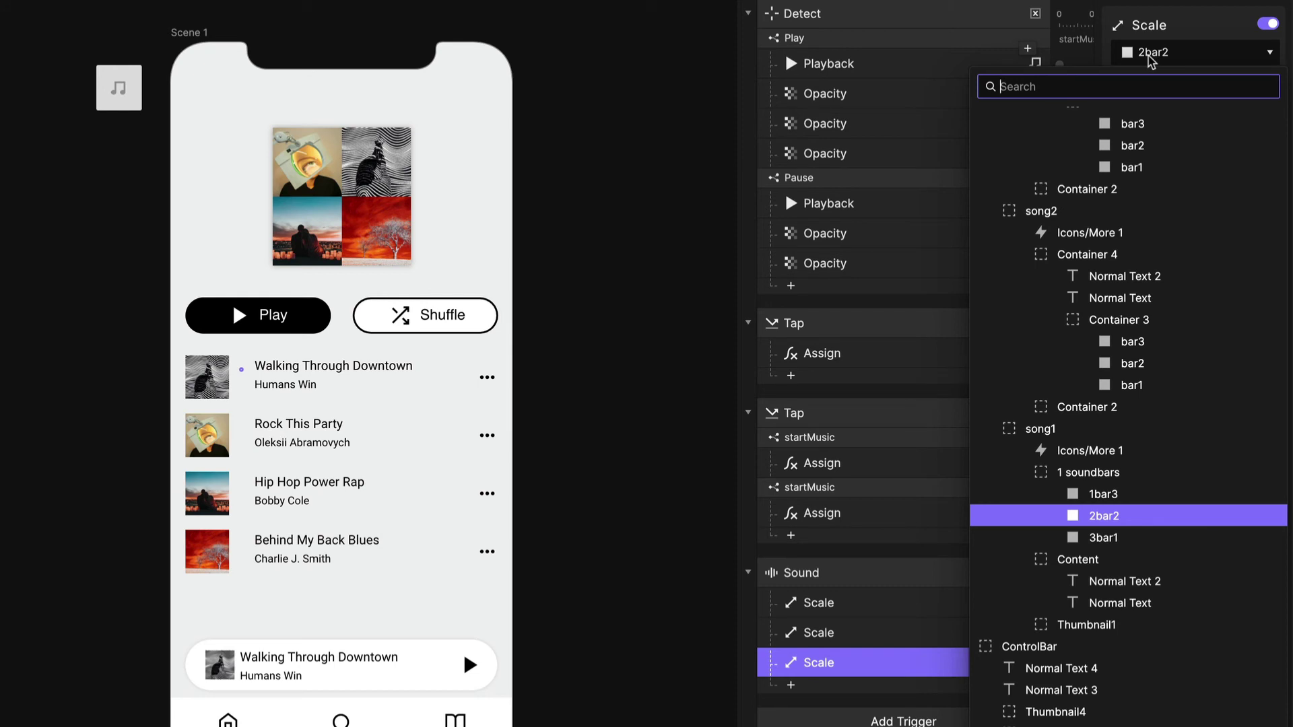
type("1b")
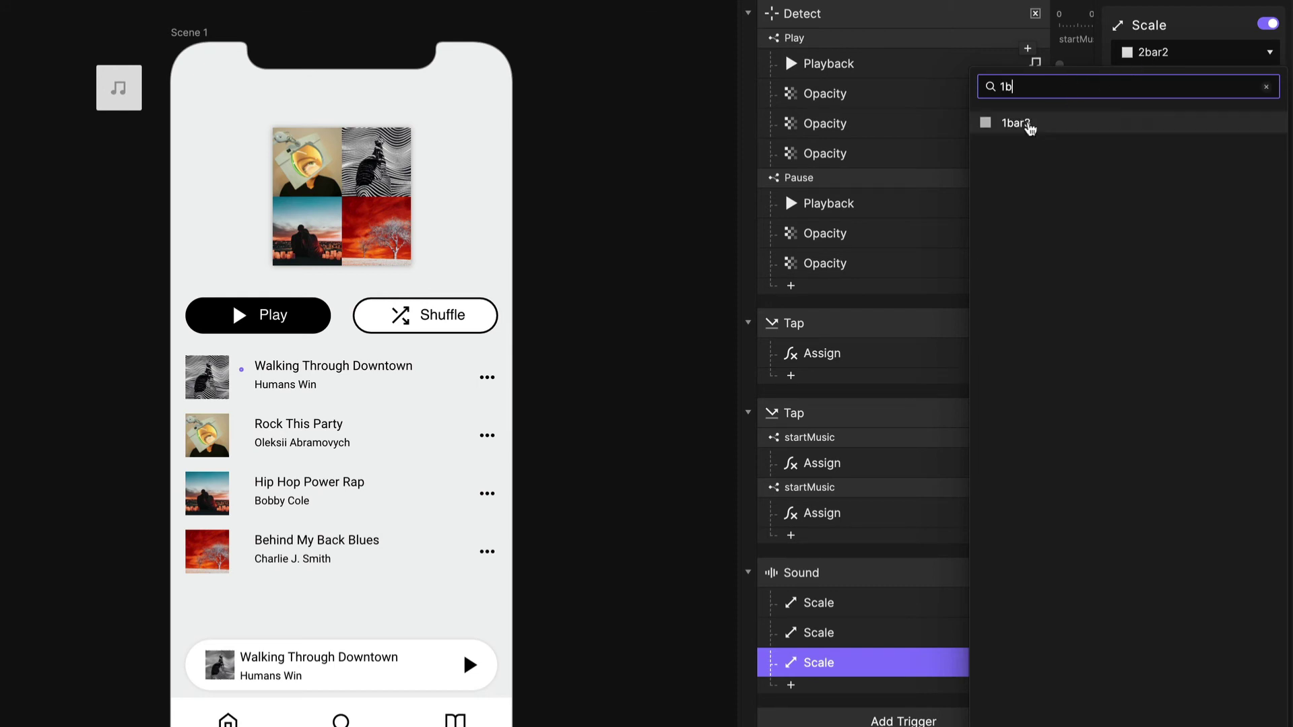
left_click(1016, 124)
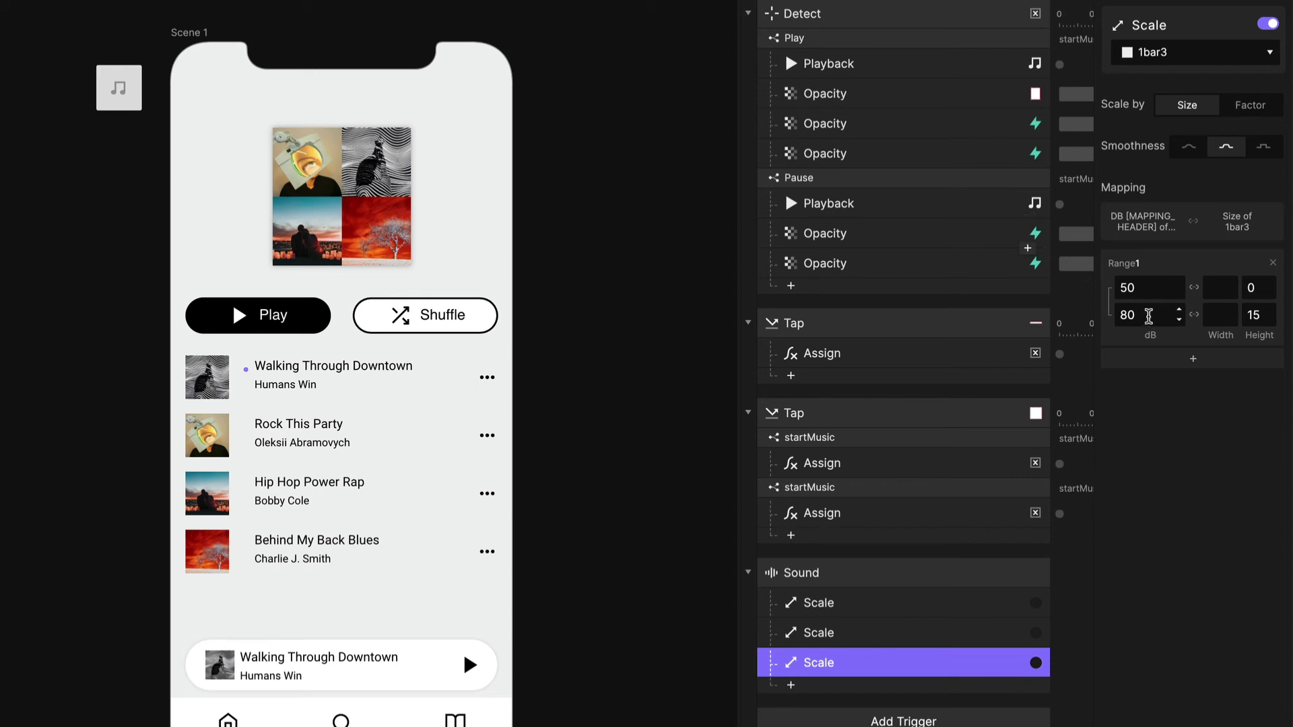
left_click(1149, 316)
type("90")
key("Return")
left_click(817, 608)
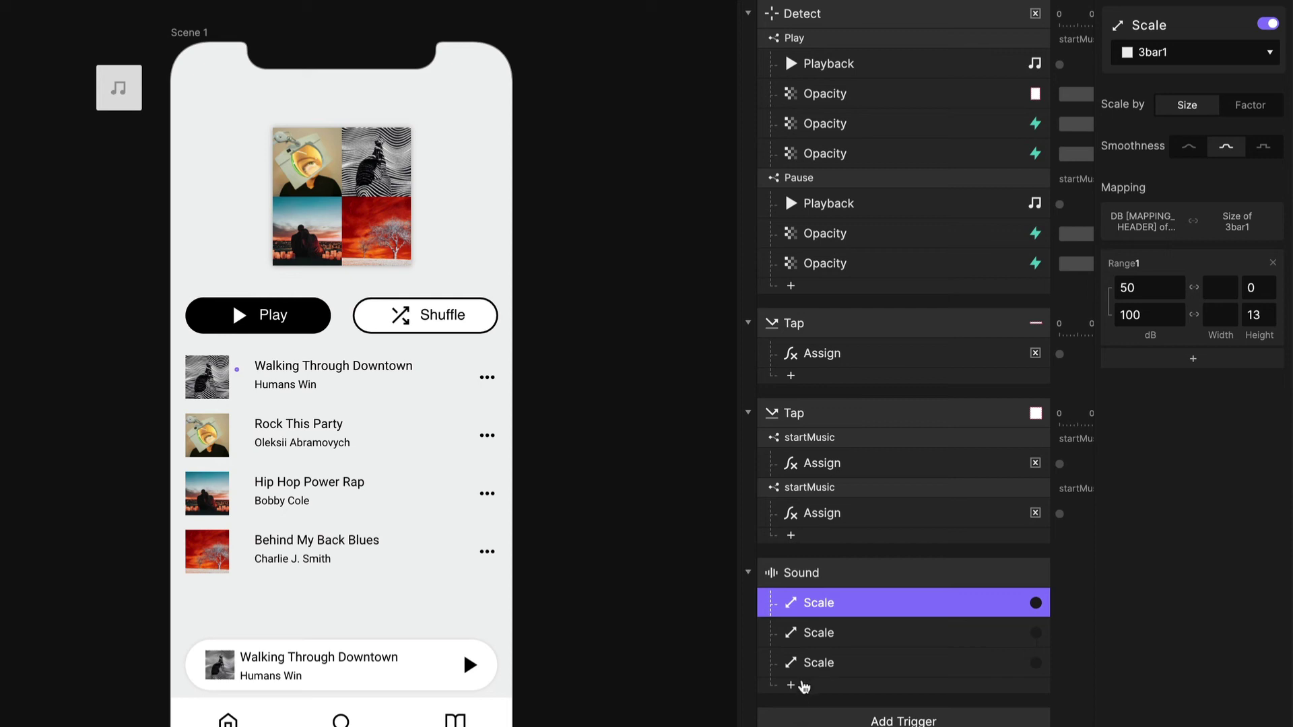
Step: Add a Condition to the Sound trigger checking startMusic = 1
left_click(799, 685)
left_click(917, 680)
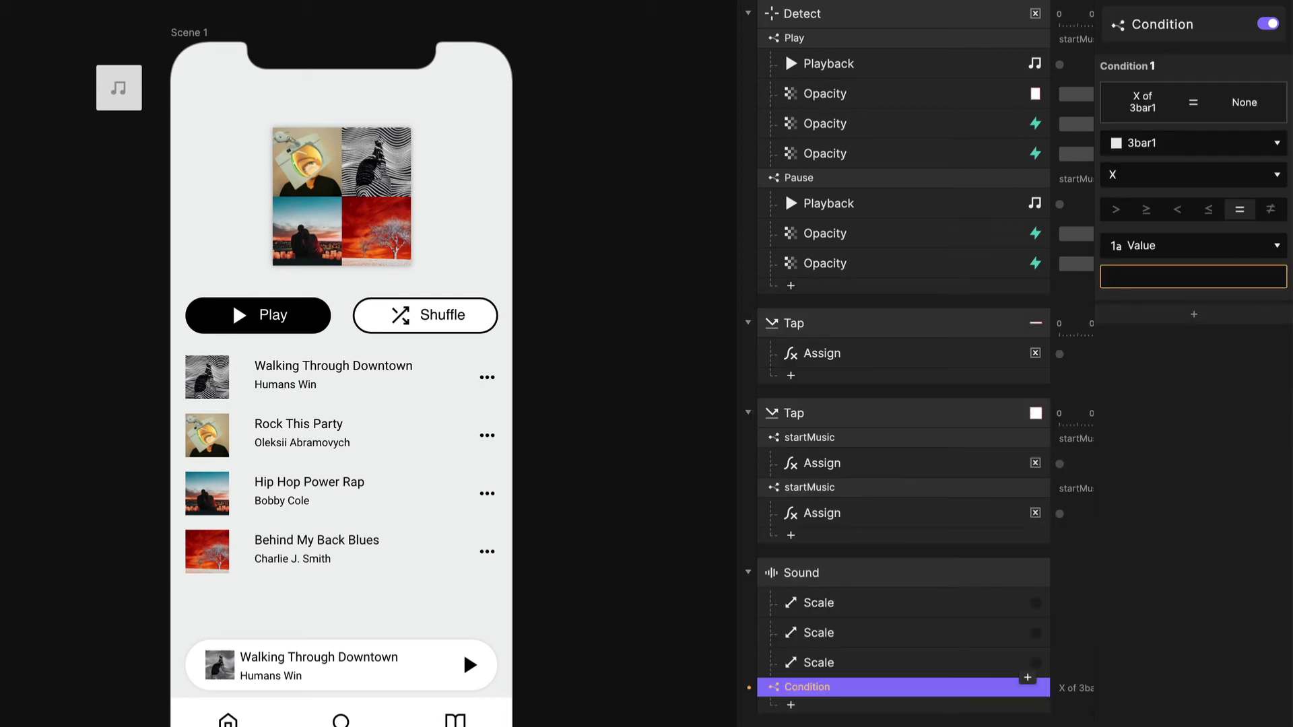
left_click(1156, 145)
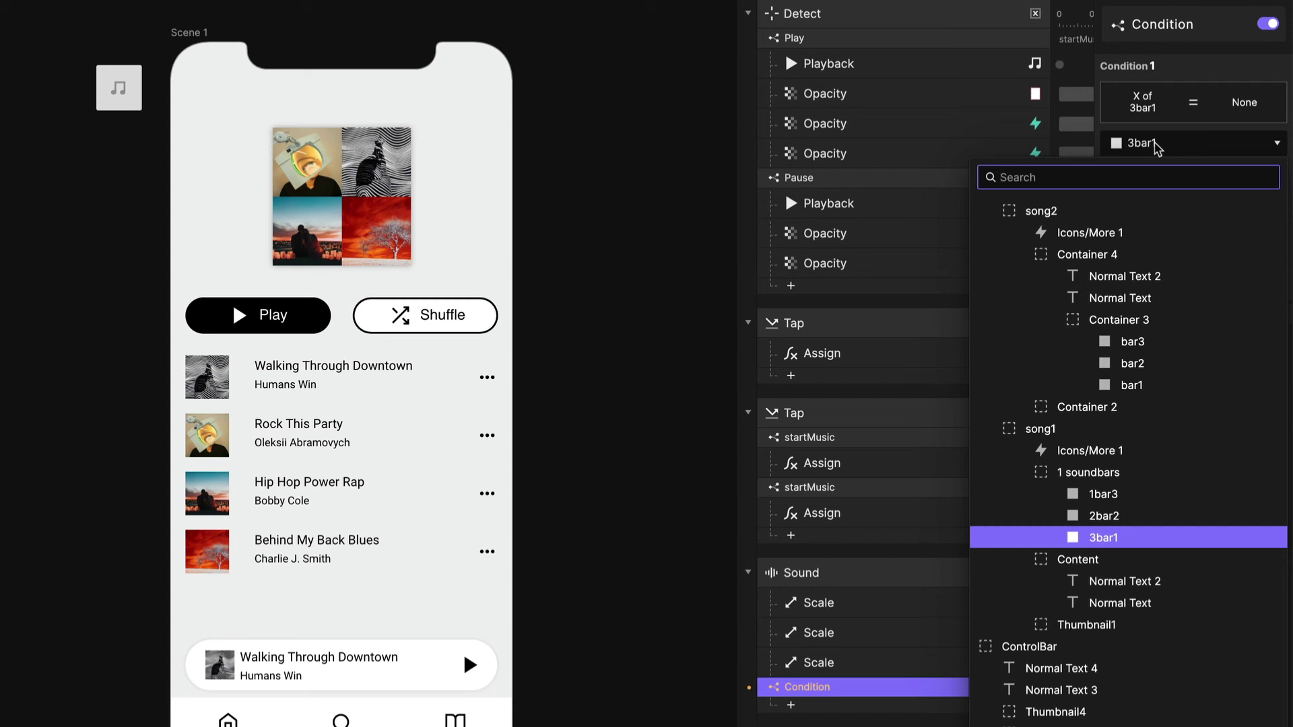
type("st")
left_click(1057, 210)
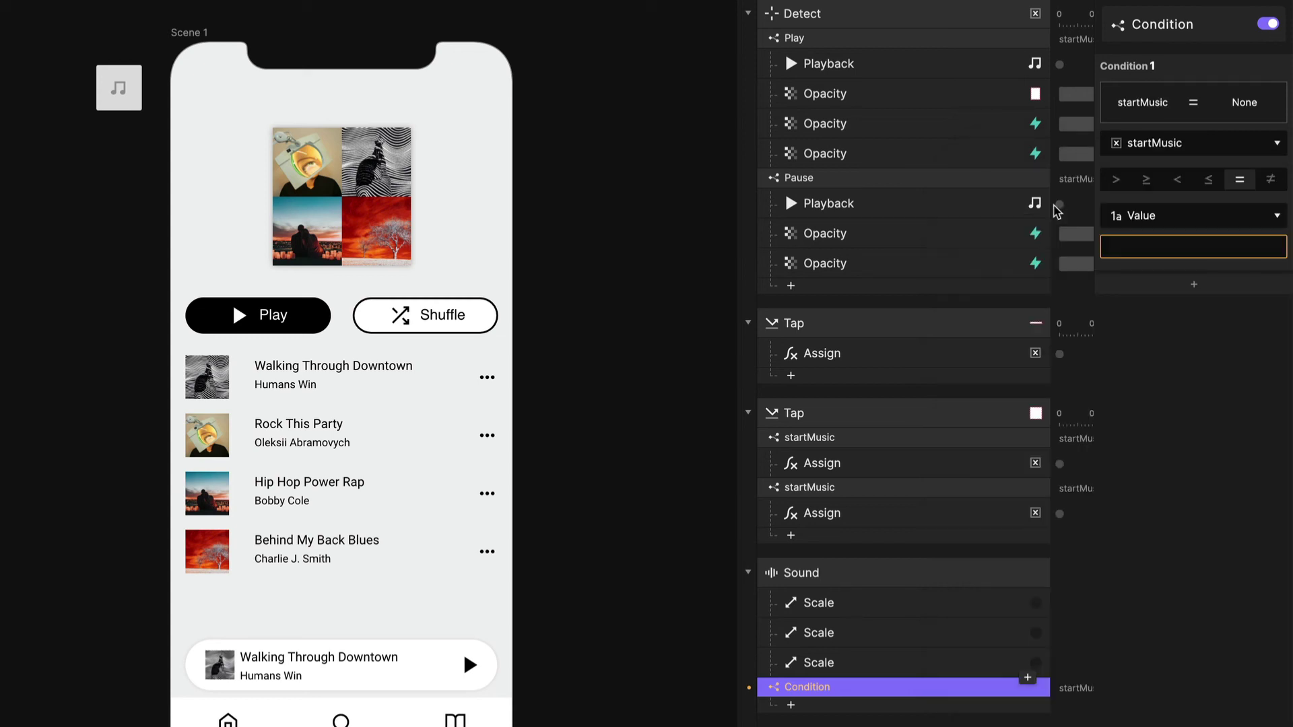
left_click(1166, 253)
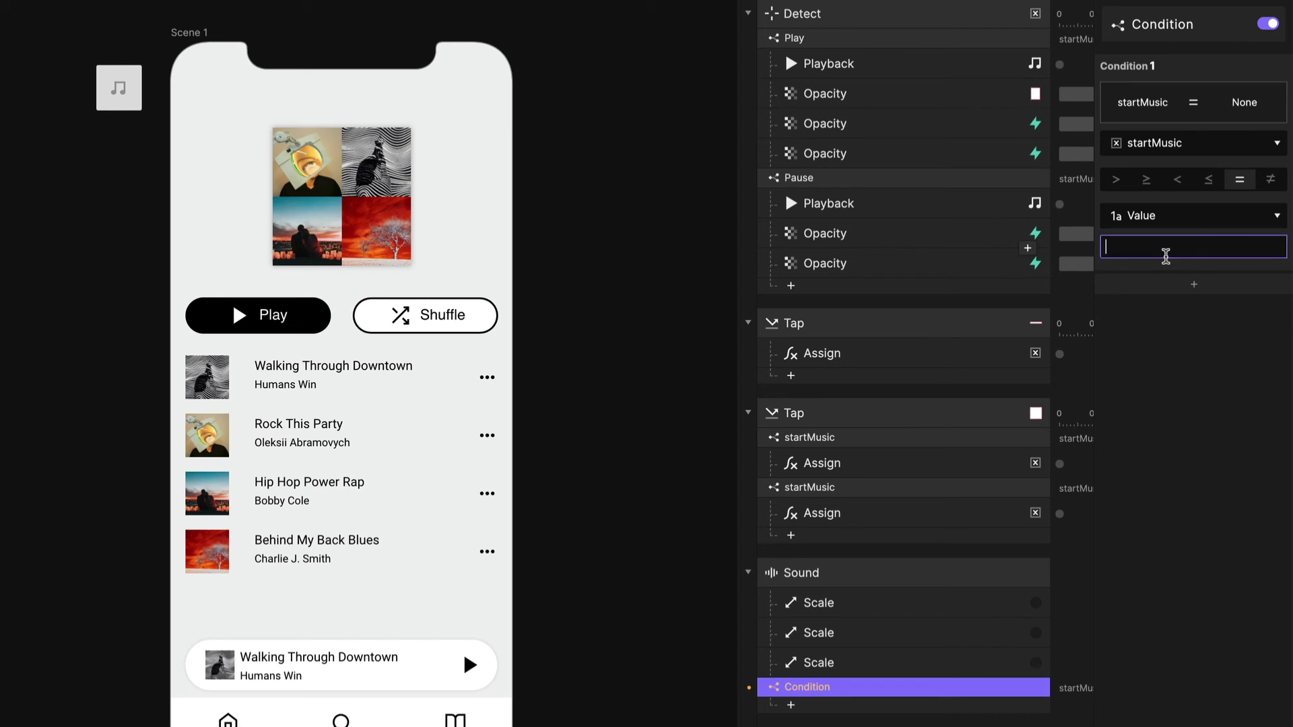
type("1")
key("Return")
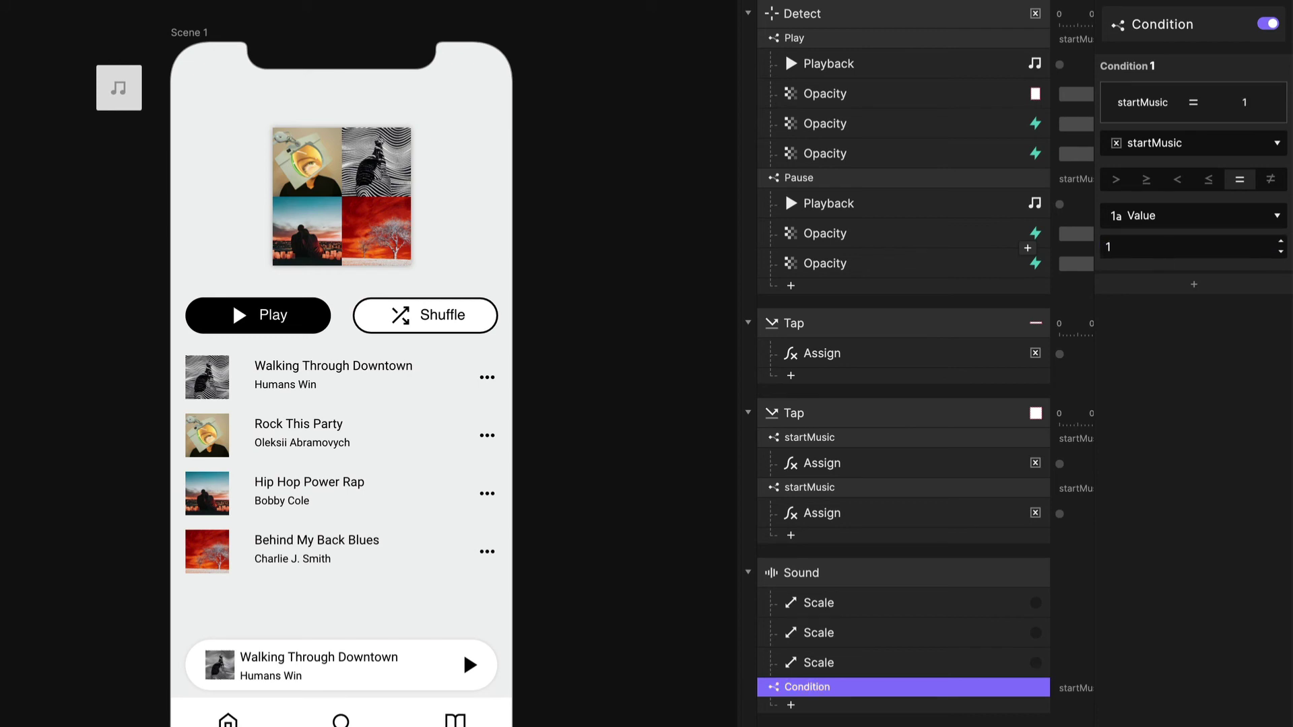
Step: Move the three soundbar Scale responses under the startMusic condition
left_click(845, 605)
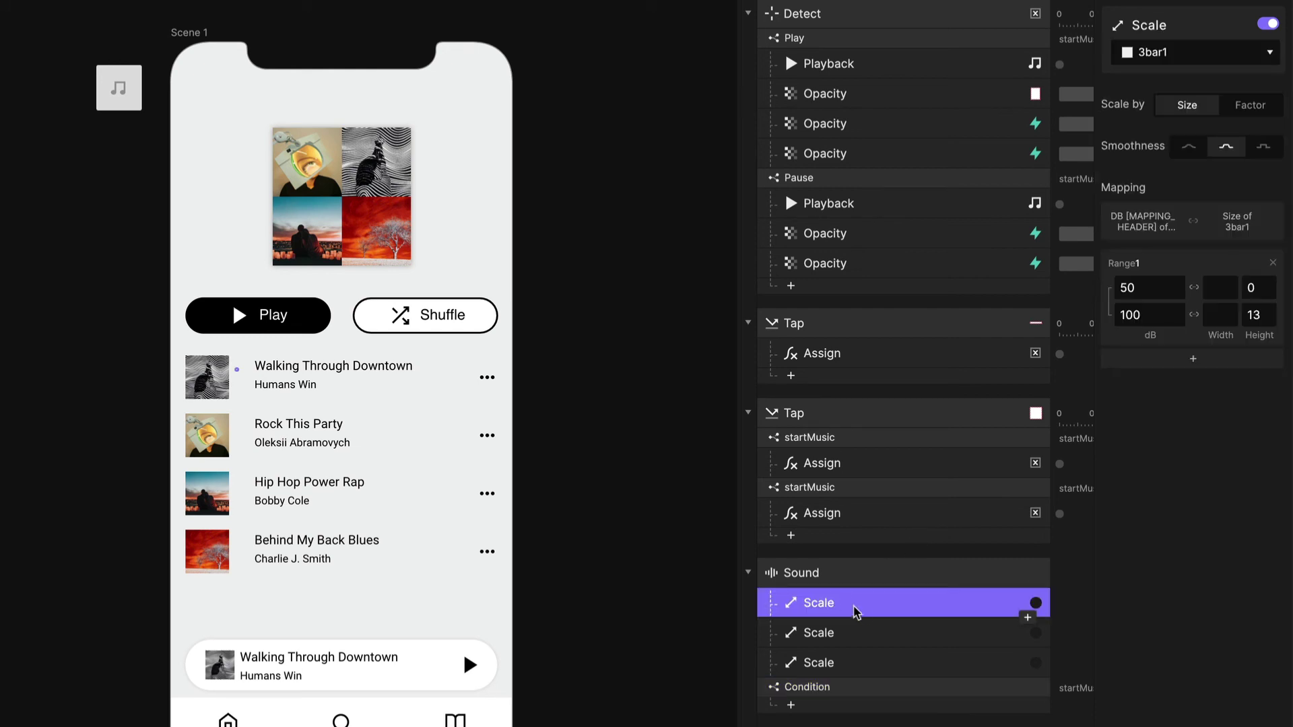
left_click(854, 663, "shift")
left_click_drag(803, 674, 819, 707)
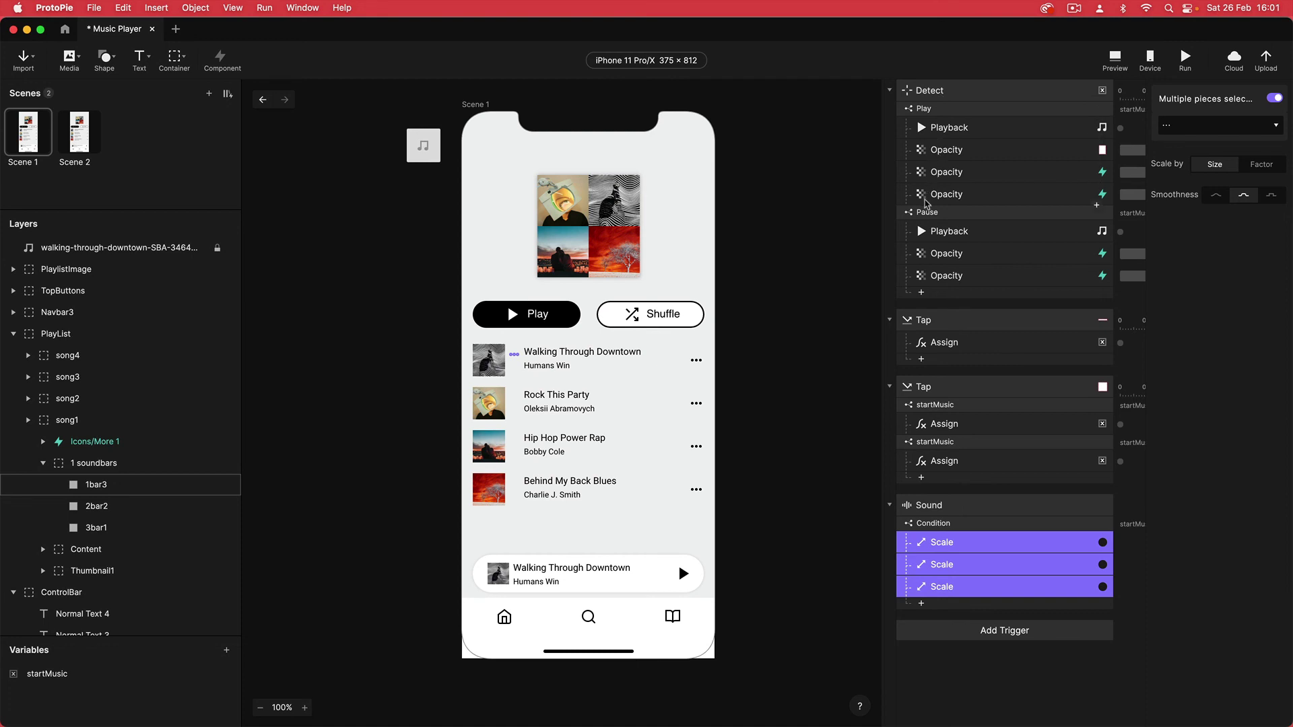
Step: Add a Scale response under Pause that shrinks 3bar1 to a height of 3
left_click(933, 294)
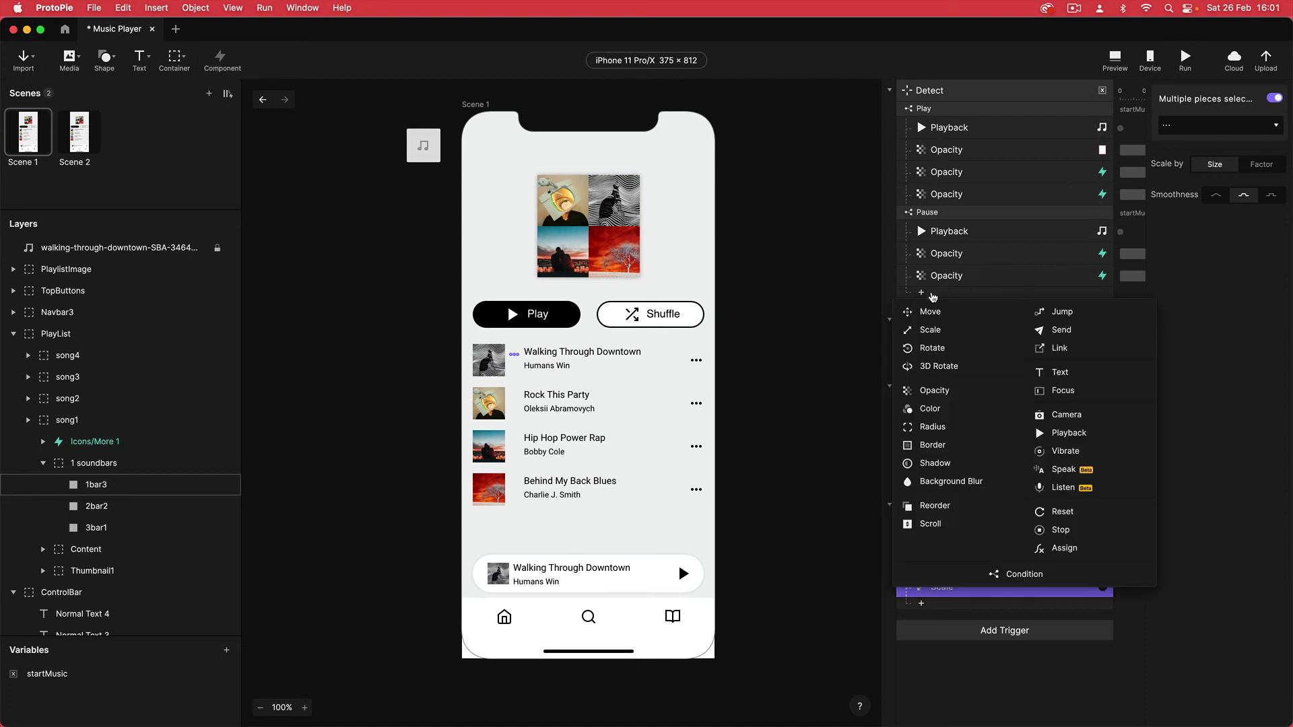
left_click(932, 330)
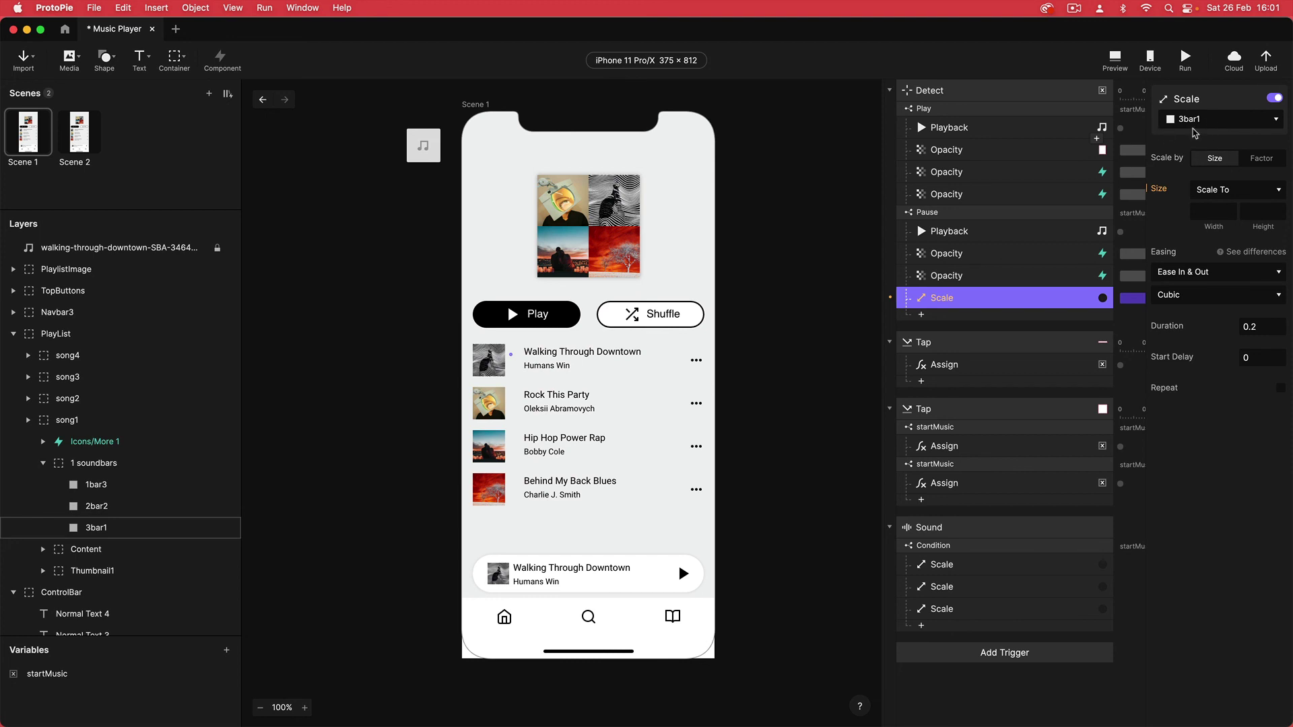
left_click(1257, 213)
type("3")
key("Return")
Step: Duplicate the Pause Scale twice, retargeting the copies to 2bar2 and 1bar3
key("super+d")
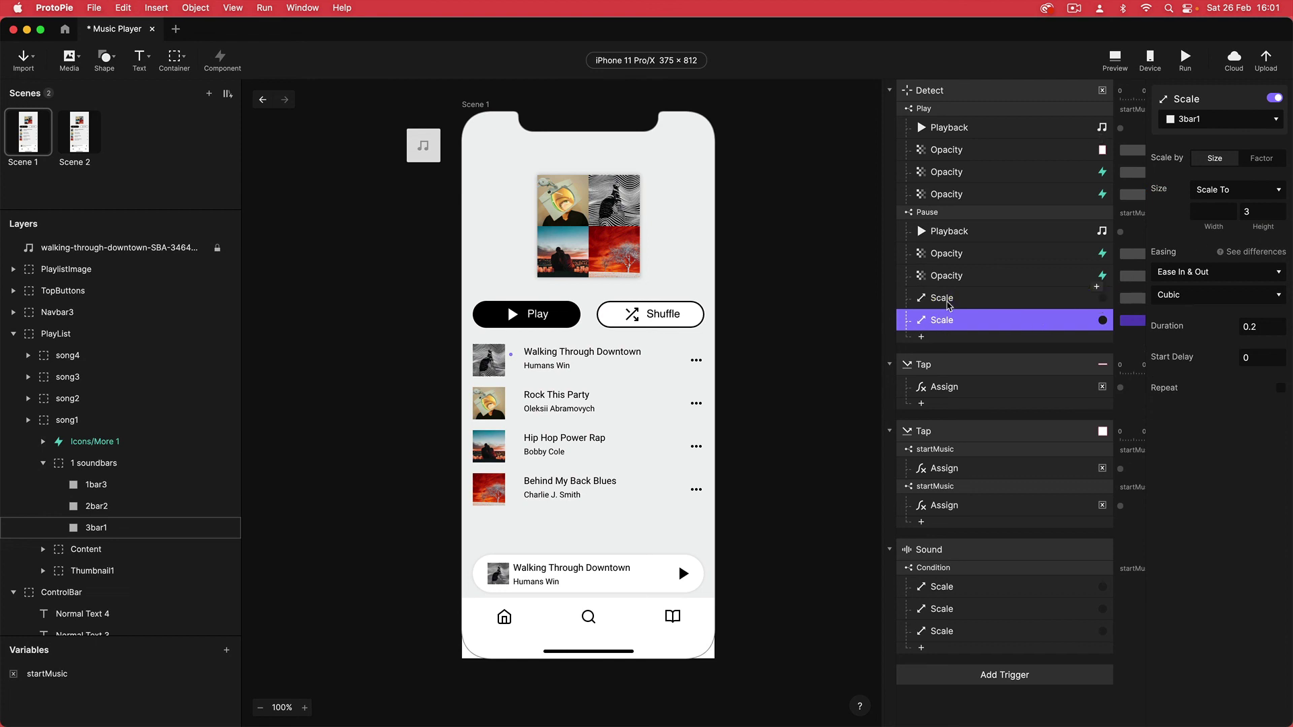
left_click(1215, 118)
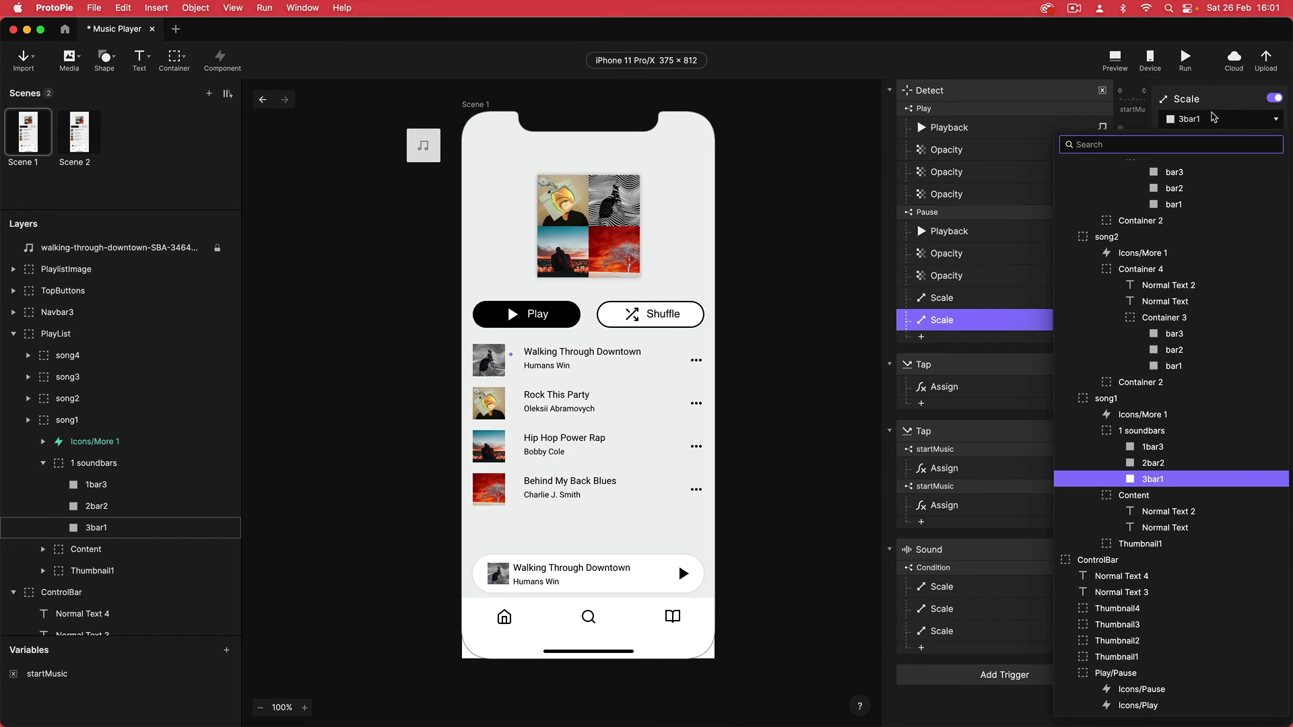
type("2b")
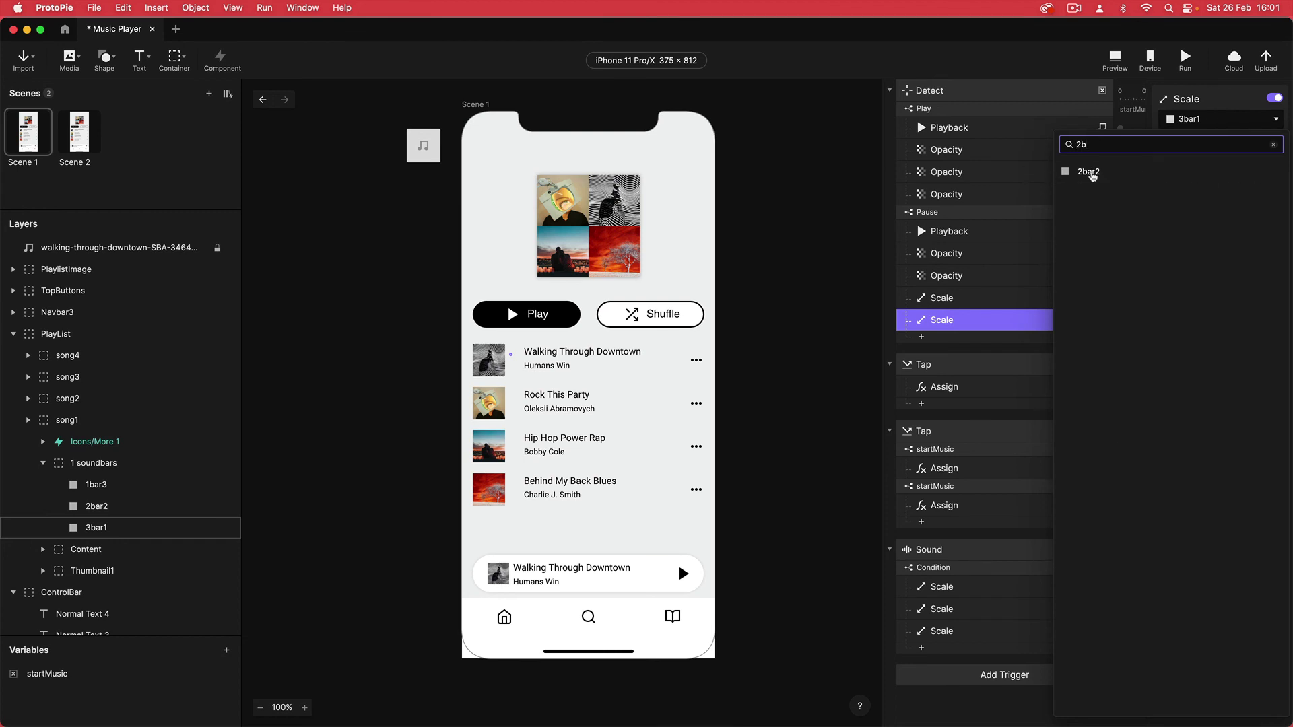
left_click(1122, 173)
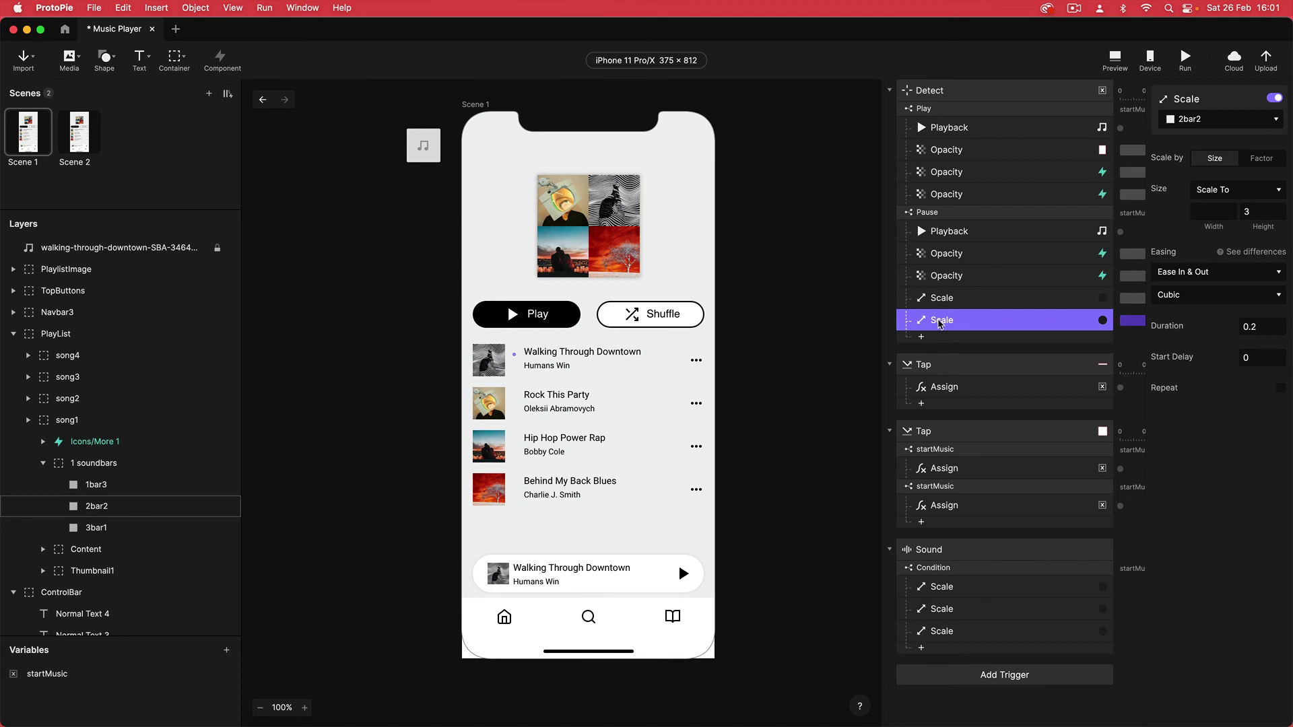
key("super+d")
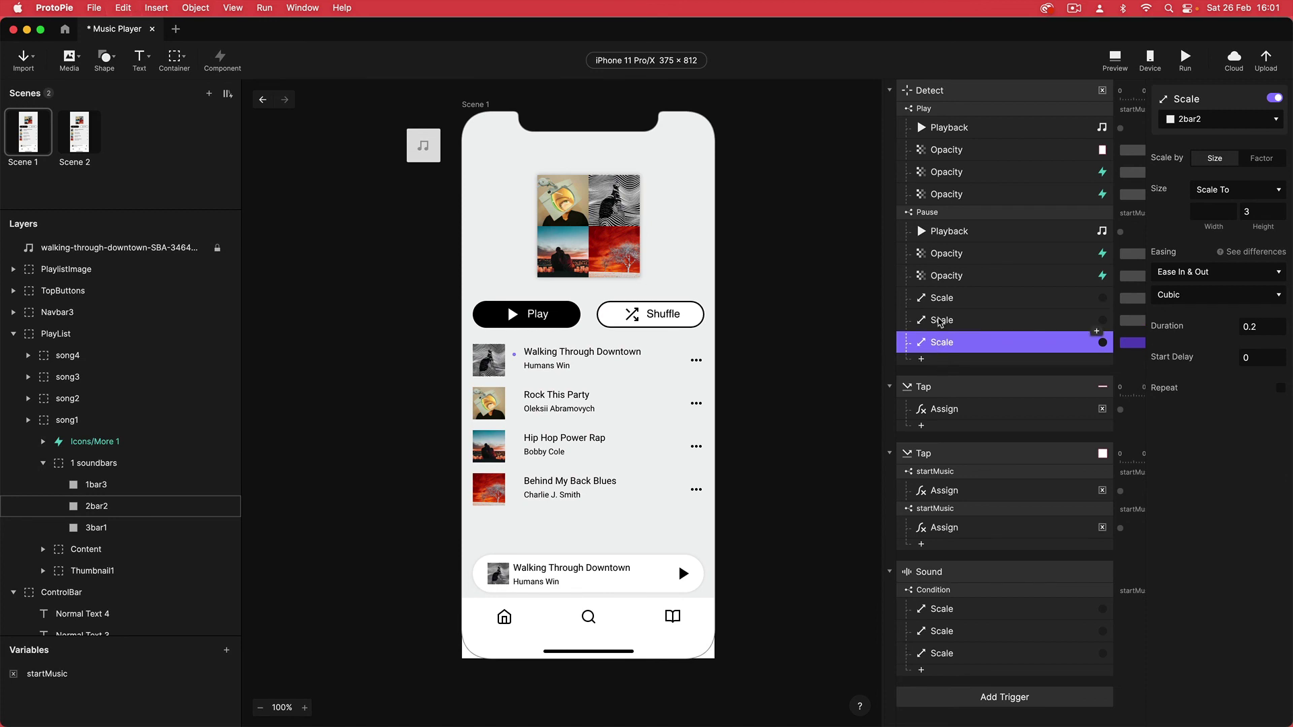
left_click(1197, 122)
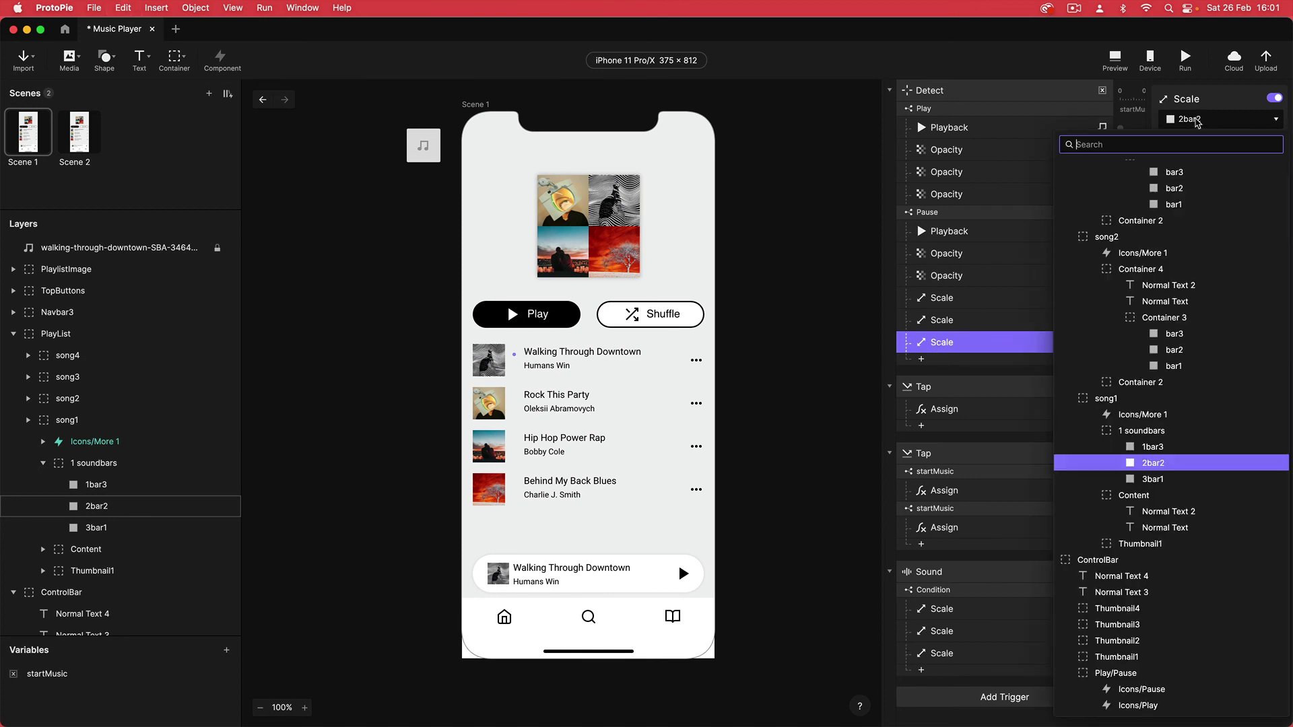
type("1")
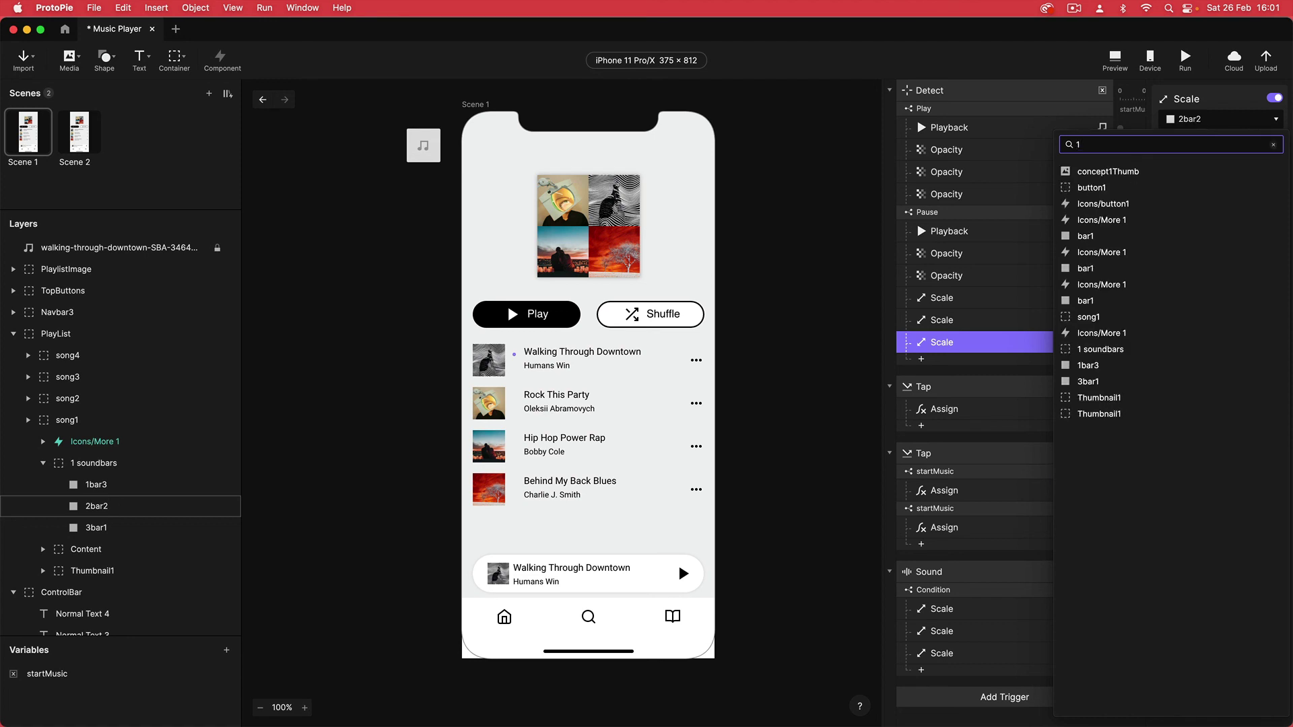
left_click(1120, 365)
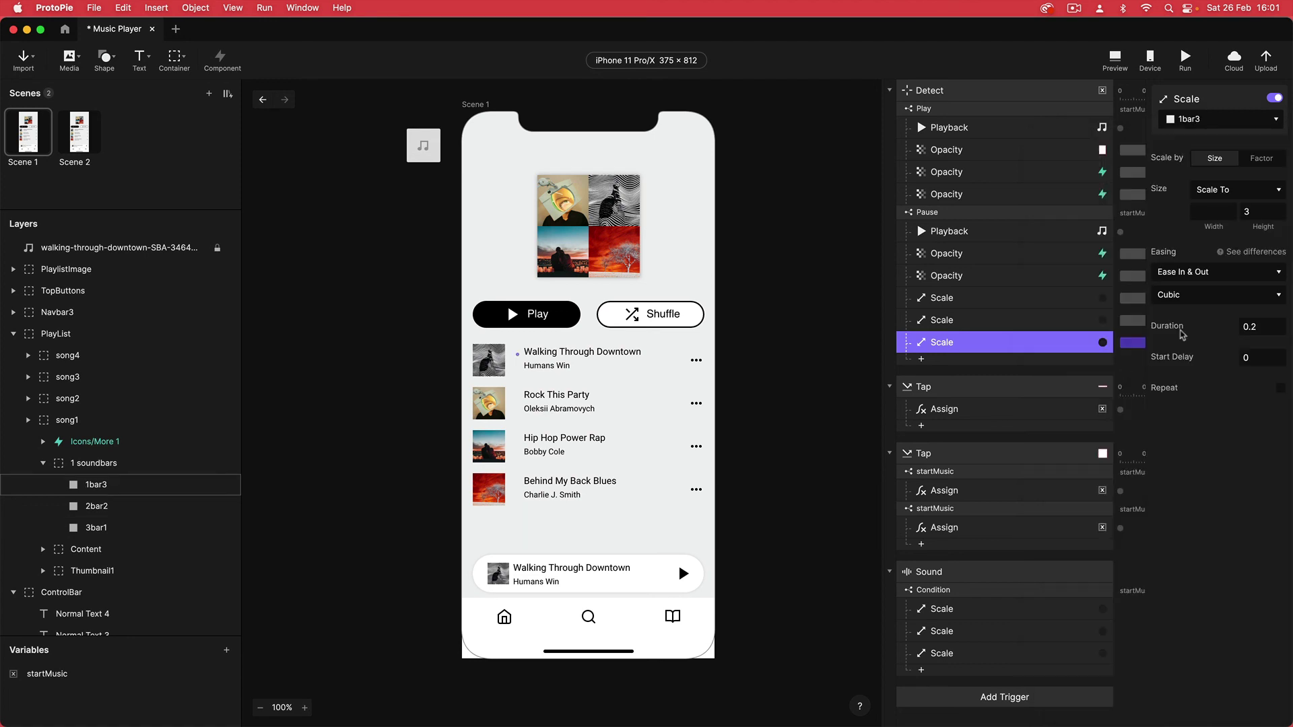
left_click(937, 302)
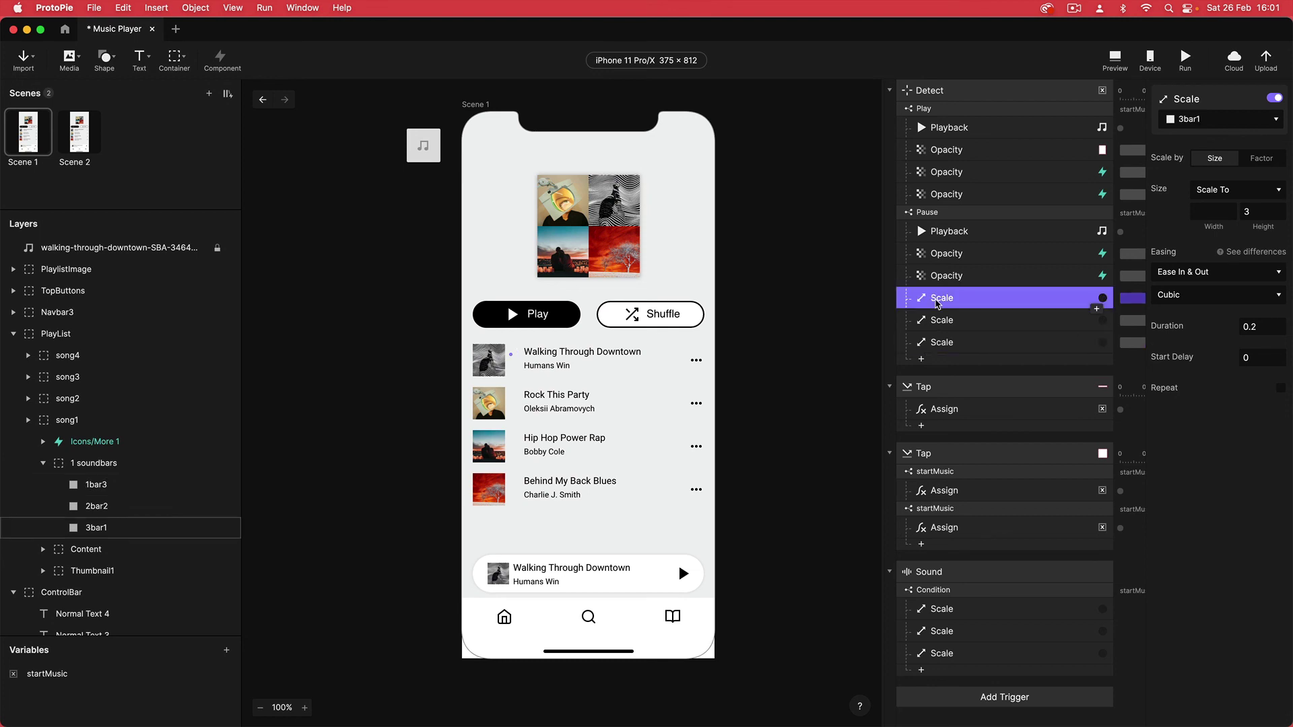
left_click(942, 324)
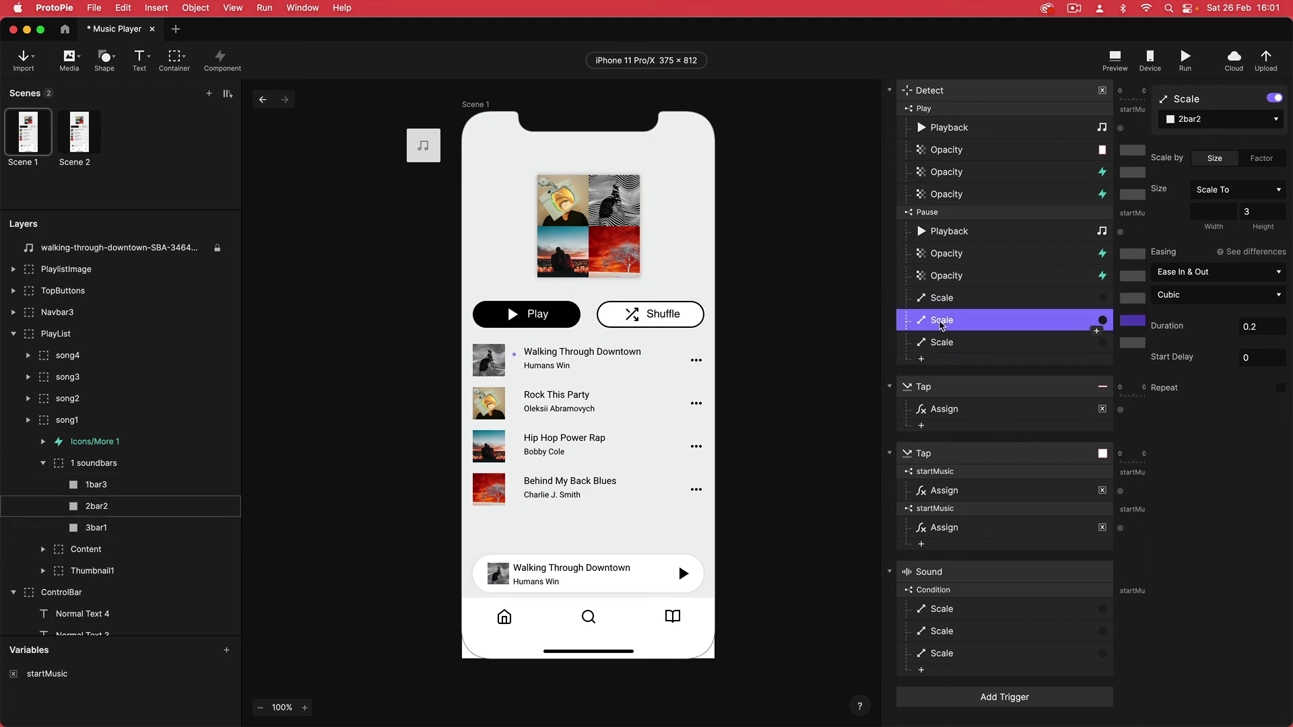
left_click(941, 343)
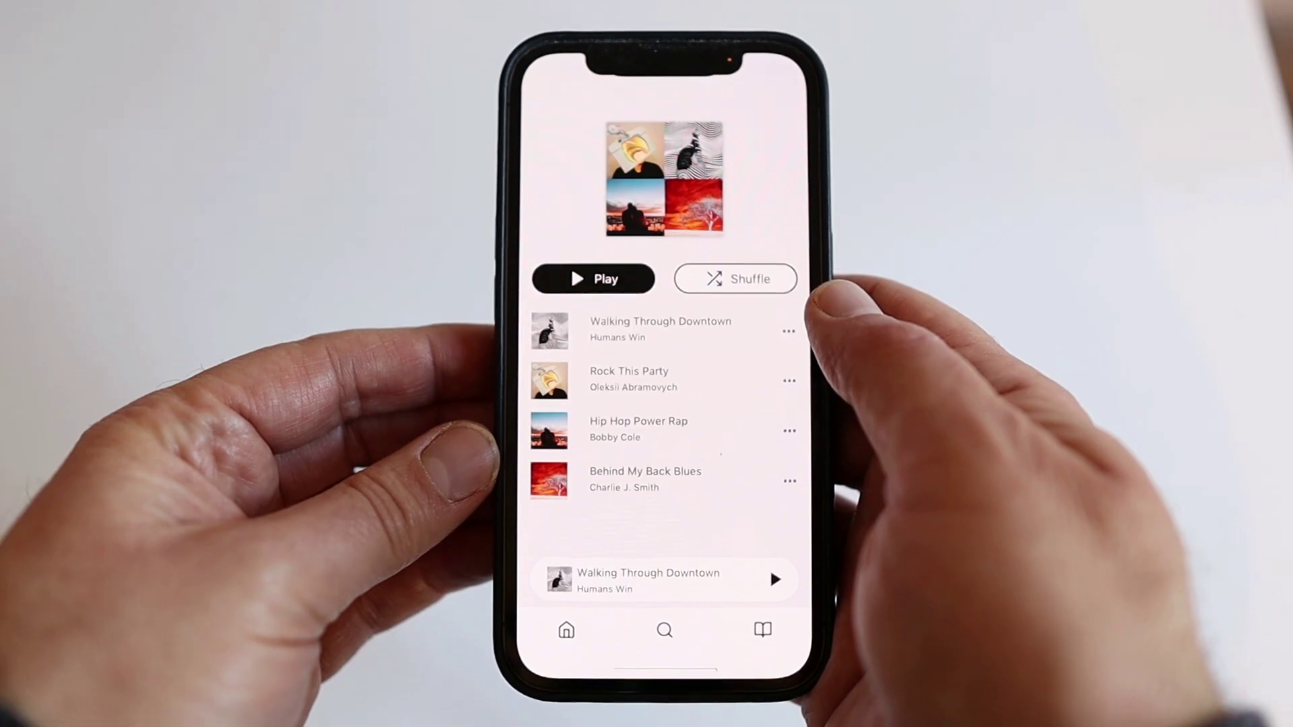
Step: On the phone, play, pause and resume Walking Through Downtown from the mini player
left_click(701, 334)
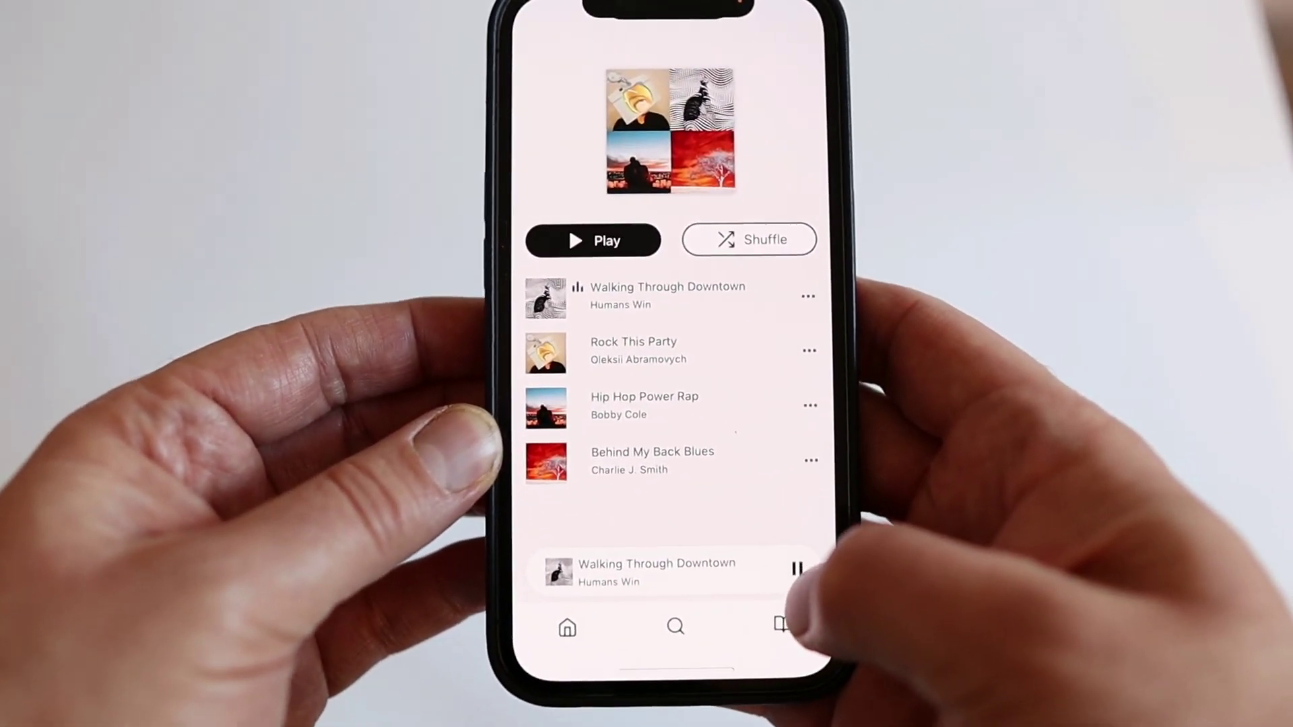
left_click(784, 560)
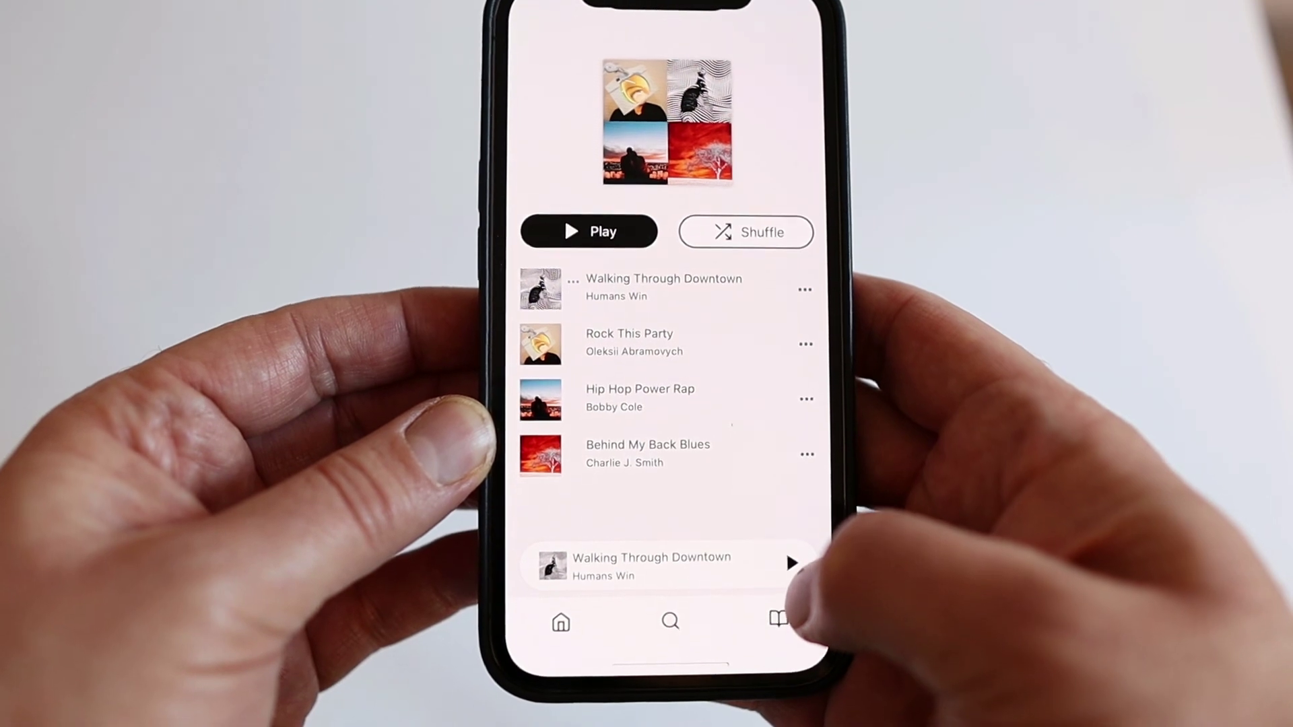
left_click(799, 578)
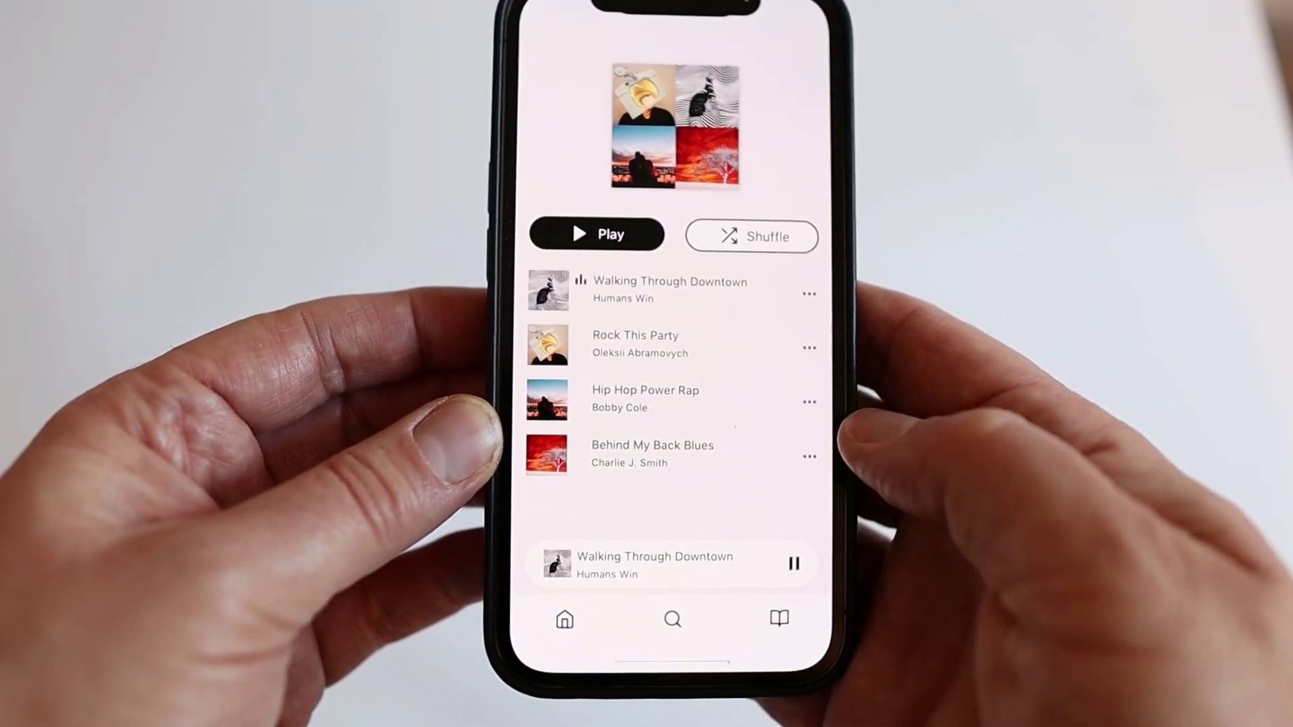